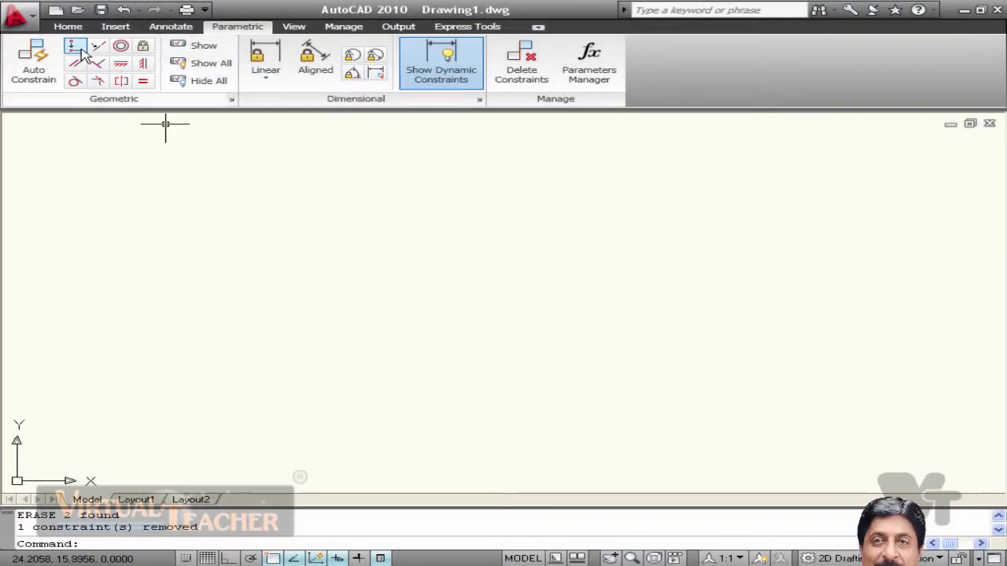
text(l)
key(Return)
click(470, 228)
key(Escape)
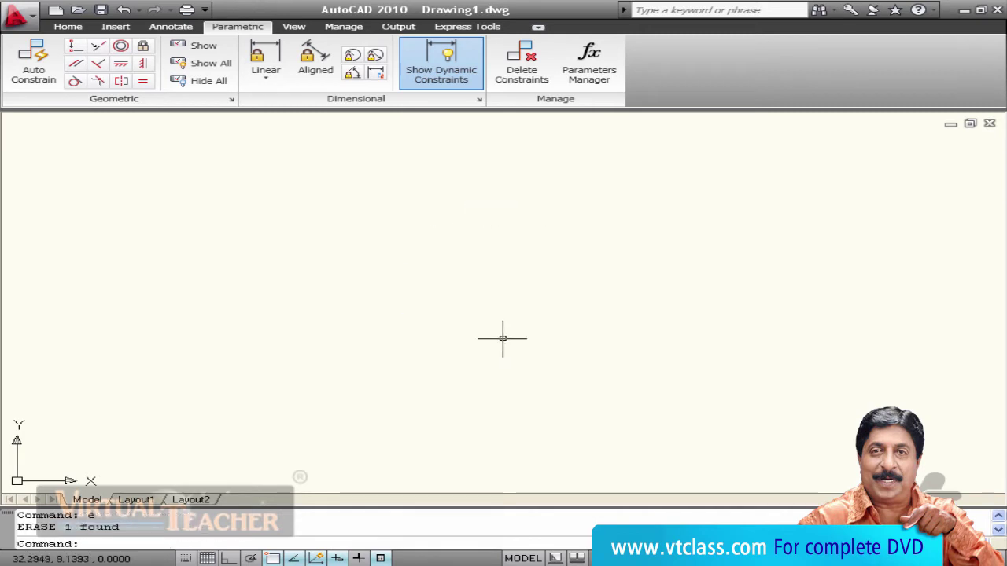
key(Return)
click(479, 231)
key(F8)
click(481, 438)
key(Escape)
key(Return)
click(562, 226)
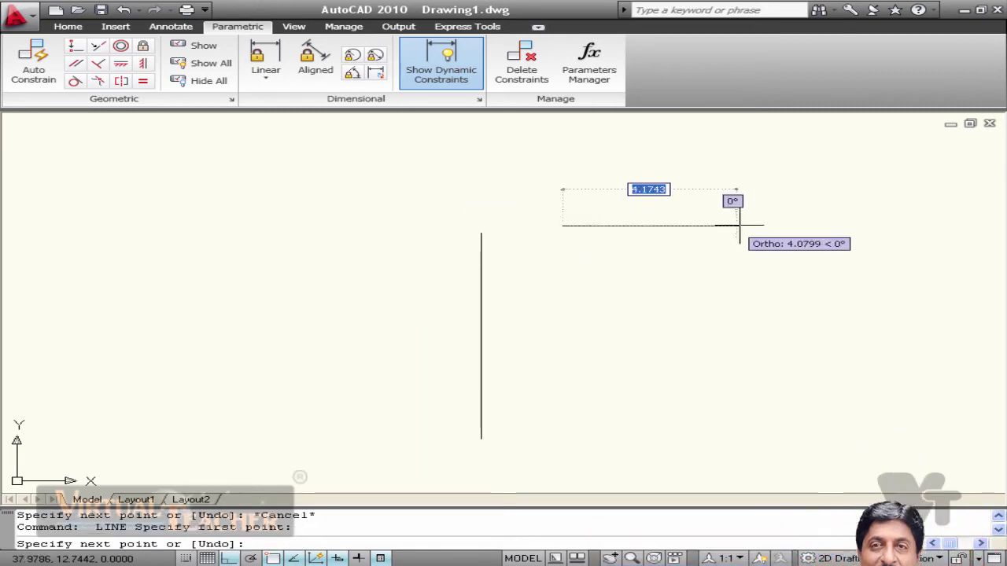
click(802, 225)
key(Escape)
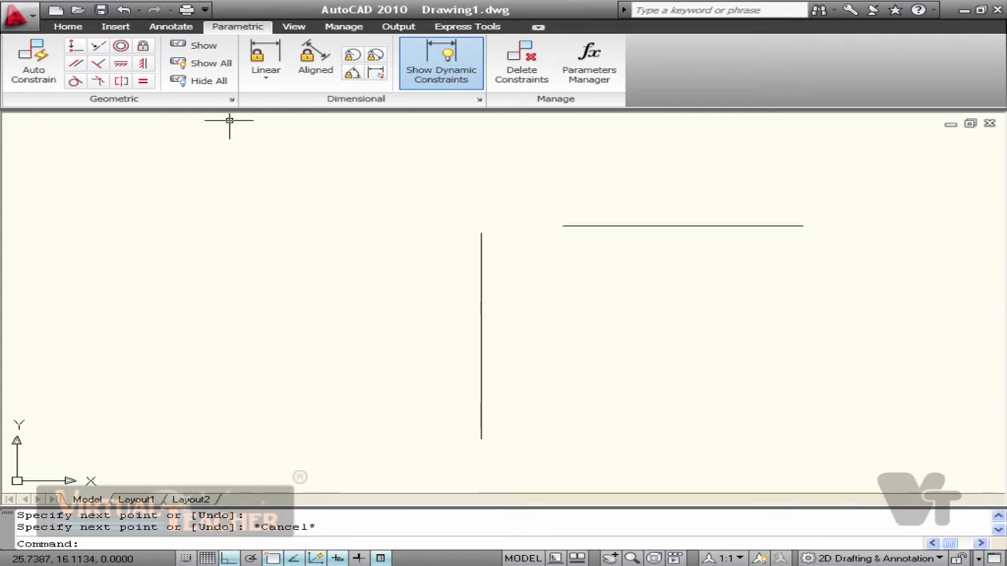
click(73, 49)
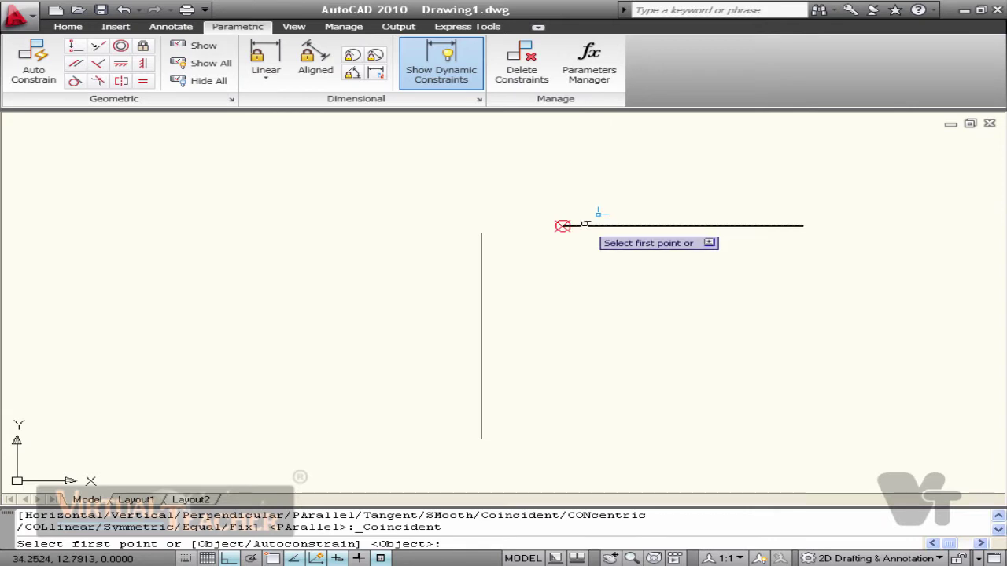
click(563, 227)
click(481, 233)
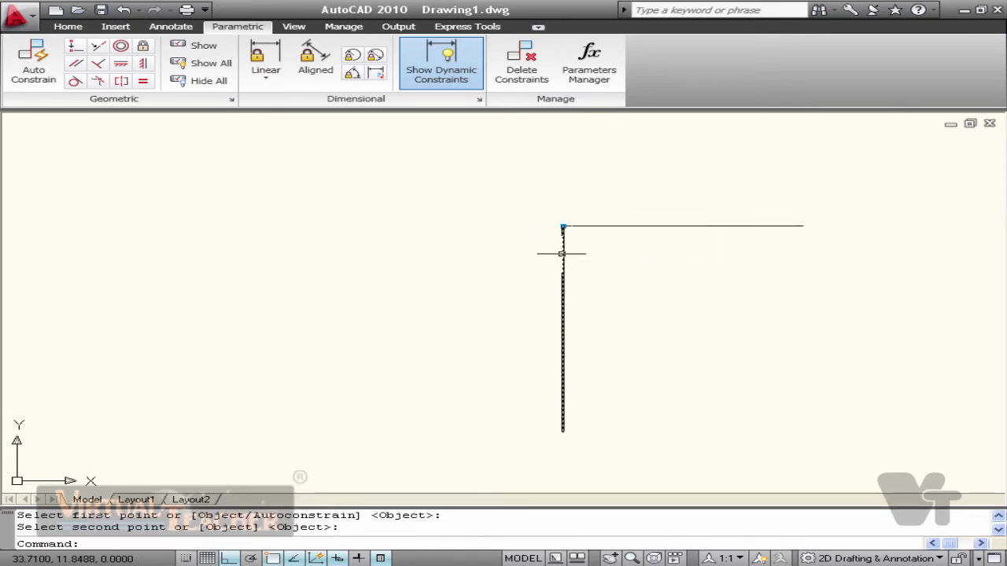
key(Escape)
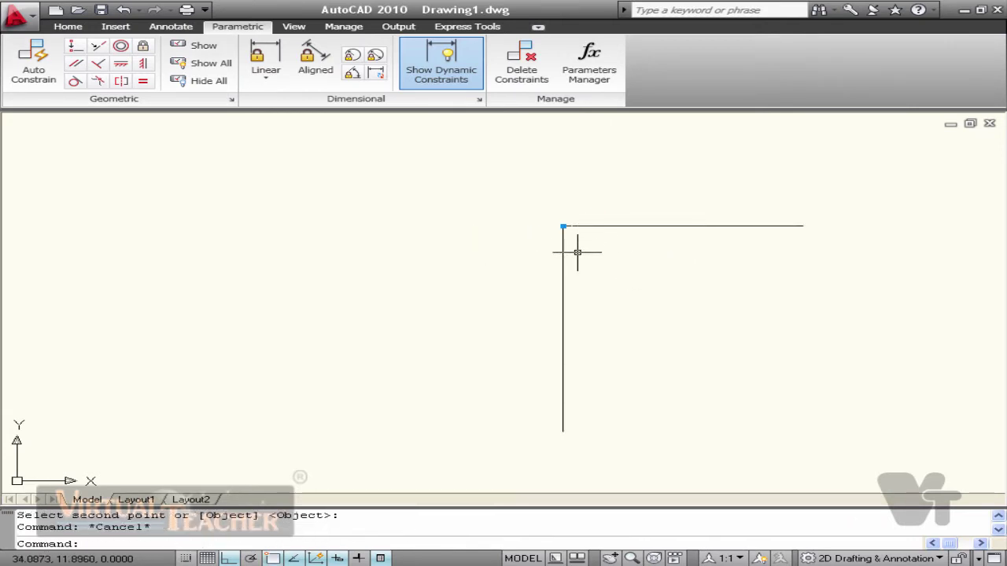
key(ctrl+z)
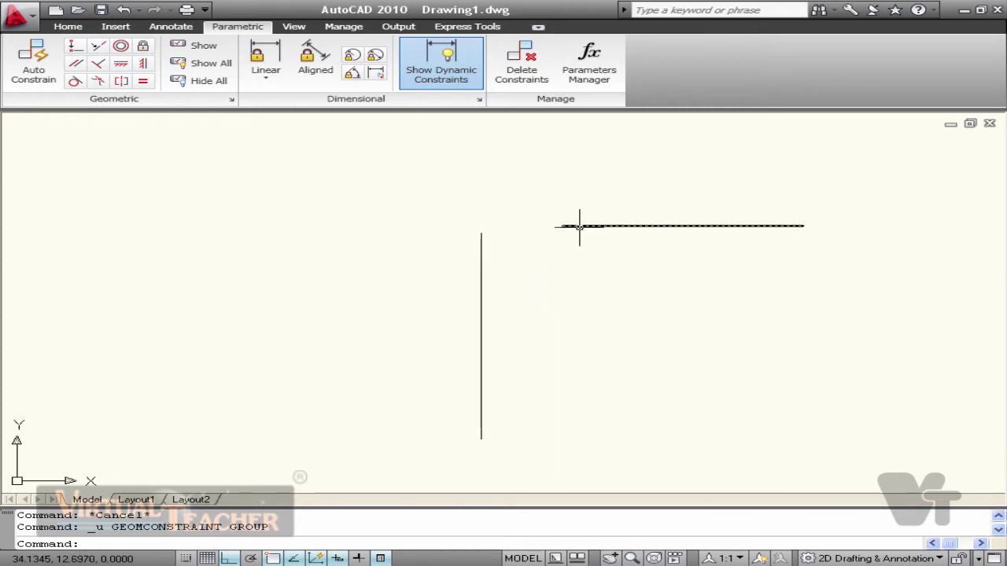
click(73, 47)
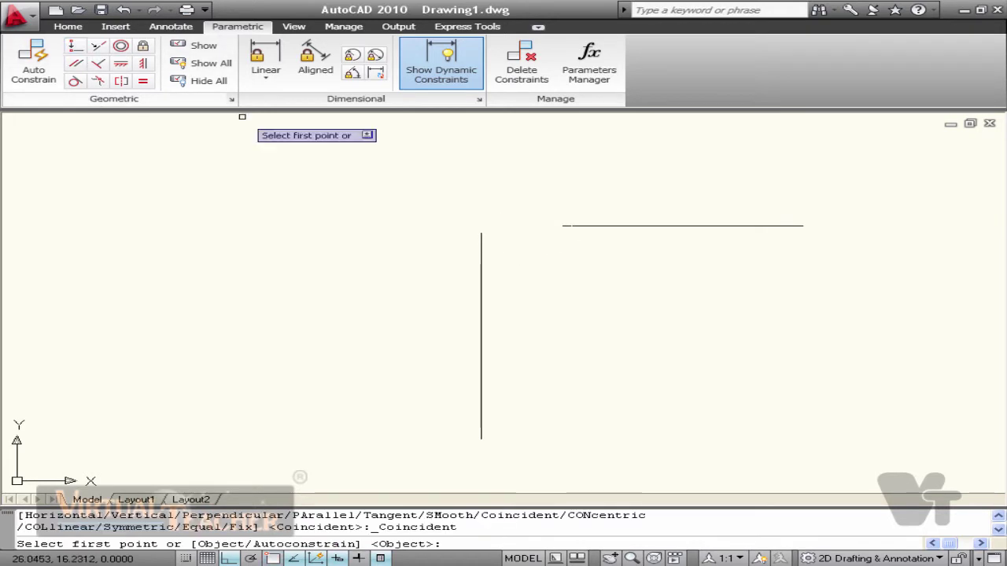
click(481, 234)
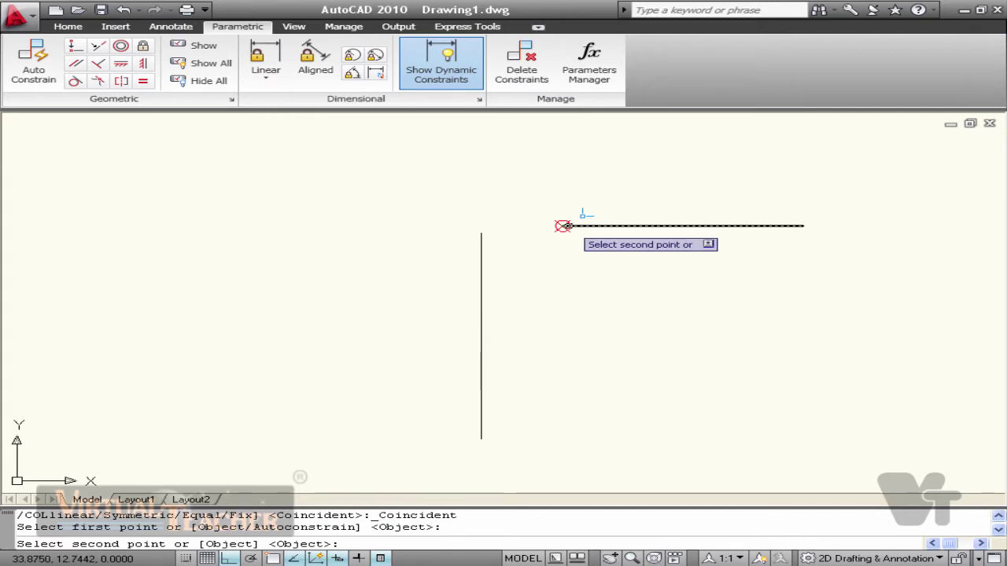
click(562, 226)
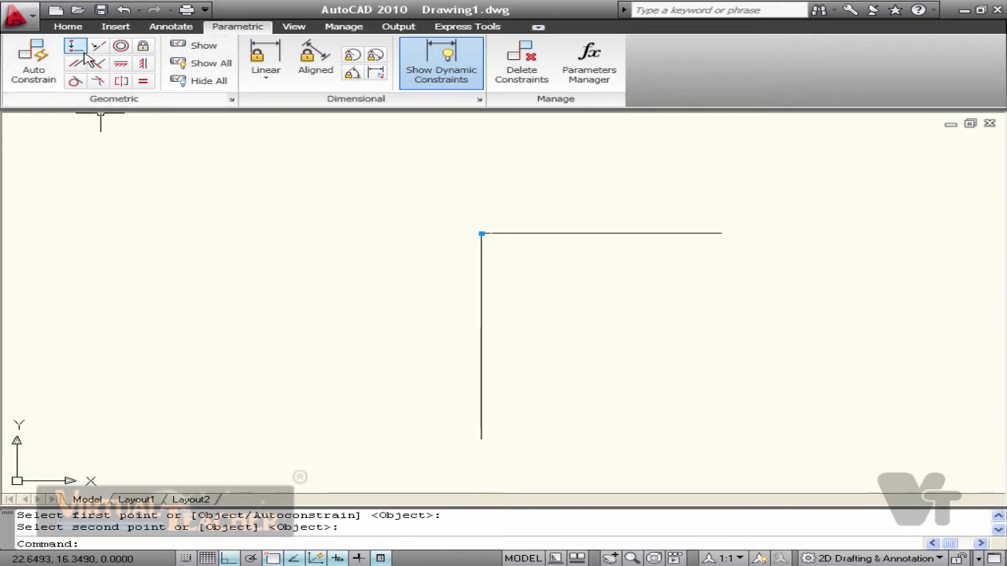
click(124, 9)
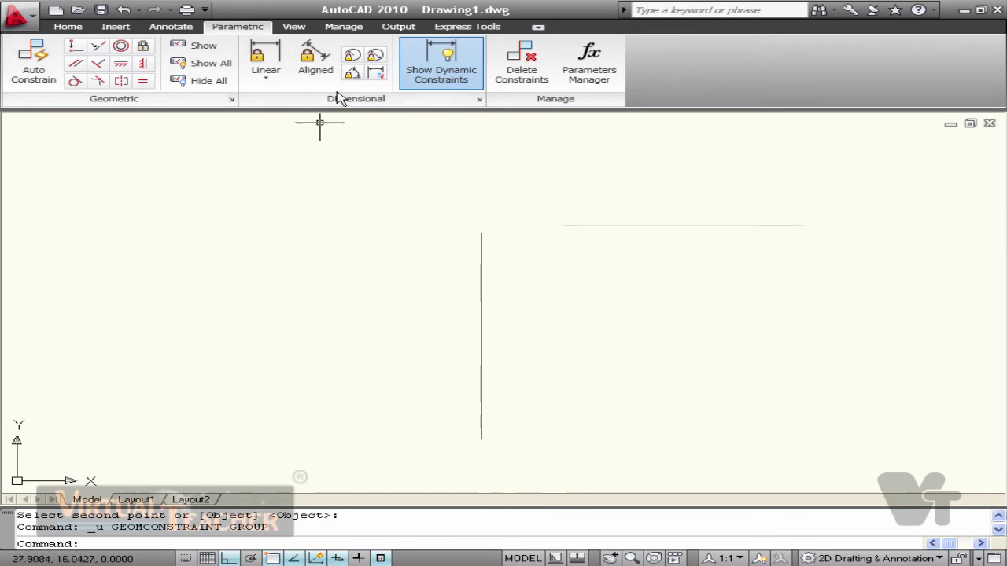
click(75, 48)
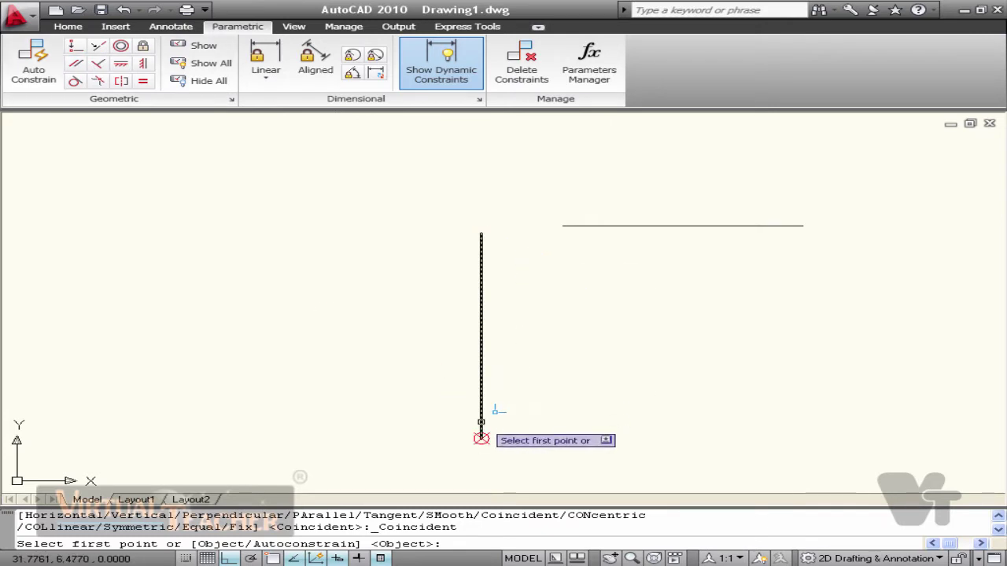
click(481, 437)
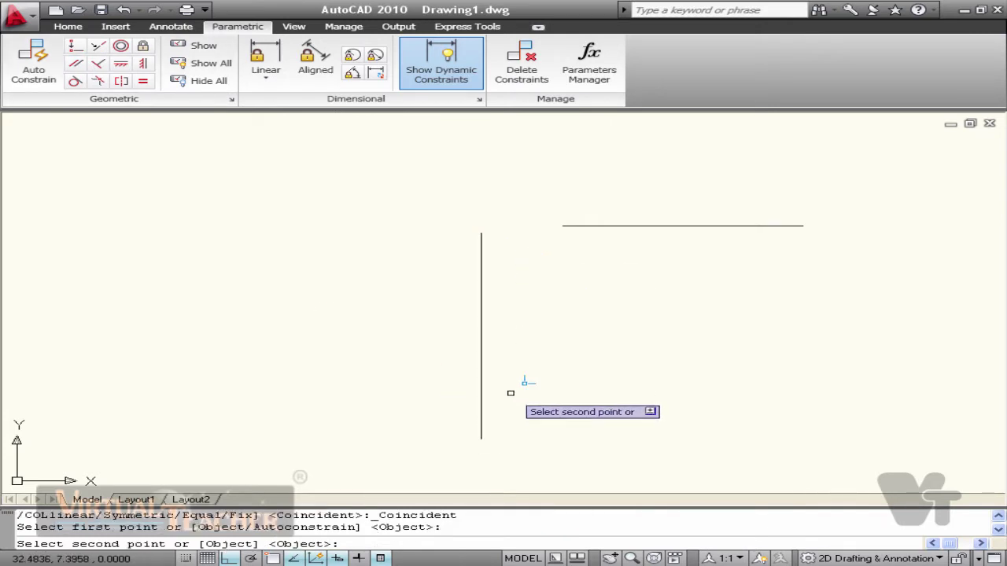
click(563, 226)
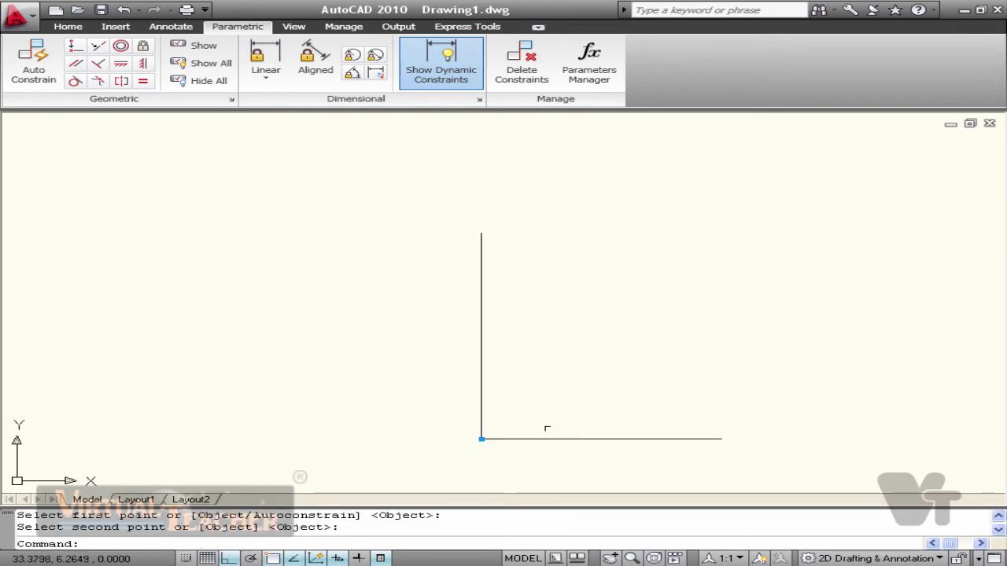
key(ctrl+z)
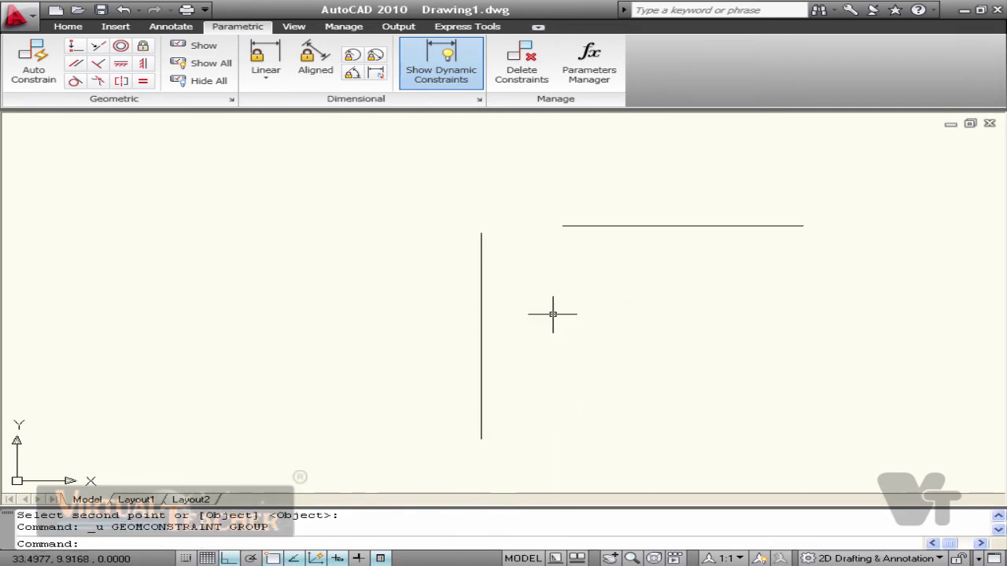
key(ctrl+a)
key(Delete)
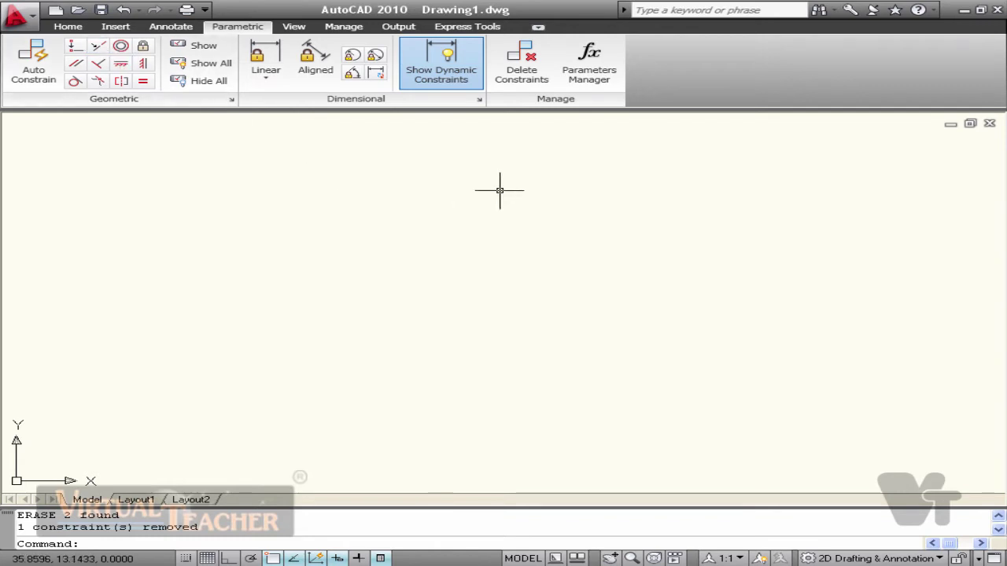
- Draw a slanted line, then a vertical line with Ortho (F8) on
text(l)
key(Return)
click(578, 180)
key(Escape)
text(l)
key(Return)
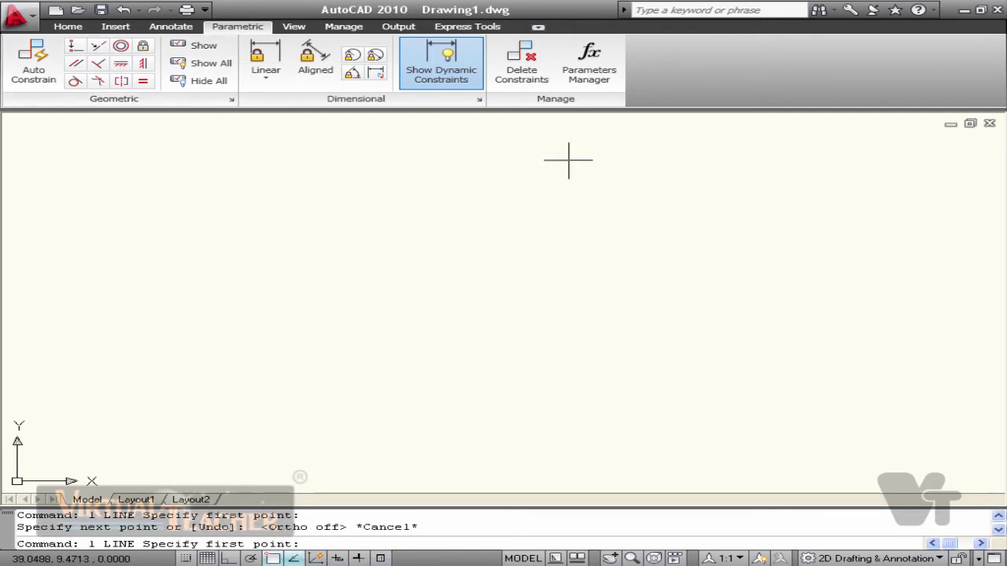
click(567, 139)
click(518, 284)
key(Escape)
key(Return)
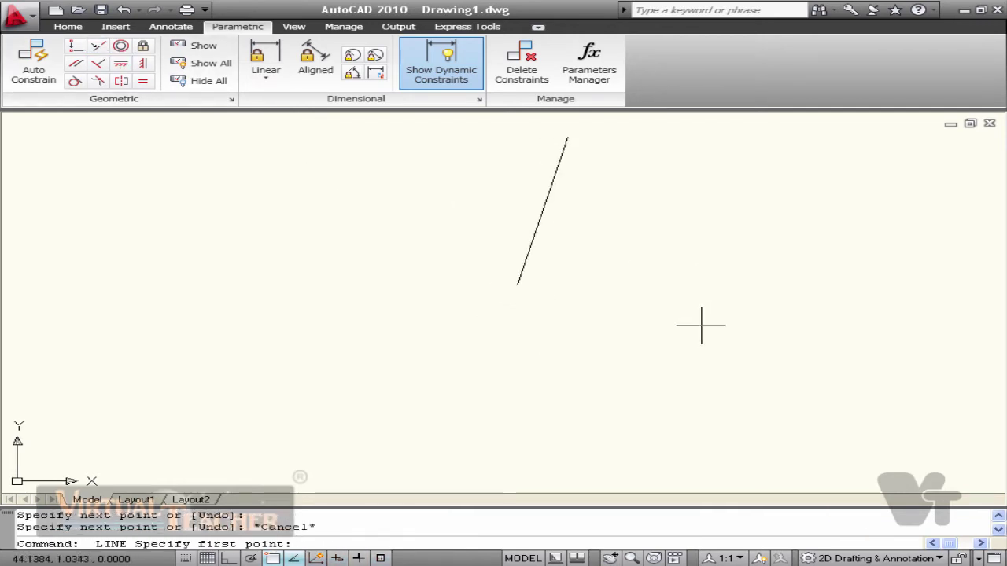
click(701, 324)
key(F8)
click(703, 464)
key(Escape)
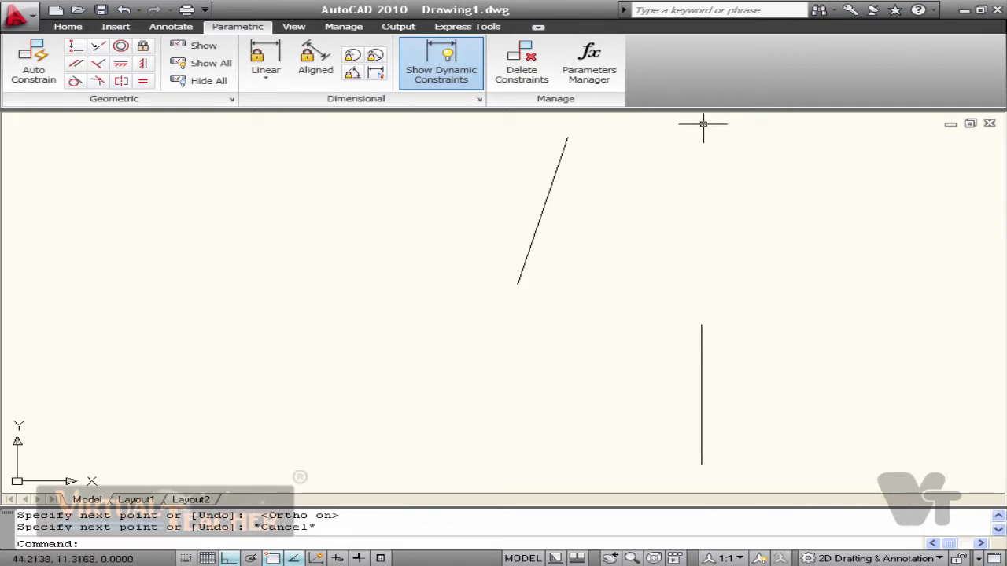
- Make the slanted line collinear with the vertical line, then undo the constraint
middle_drag(673, 205, 613, 203)
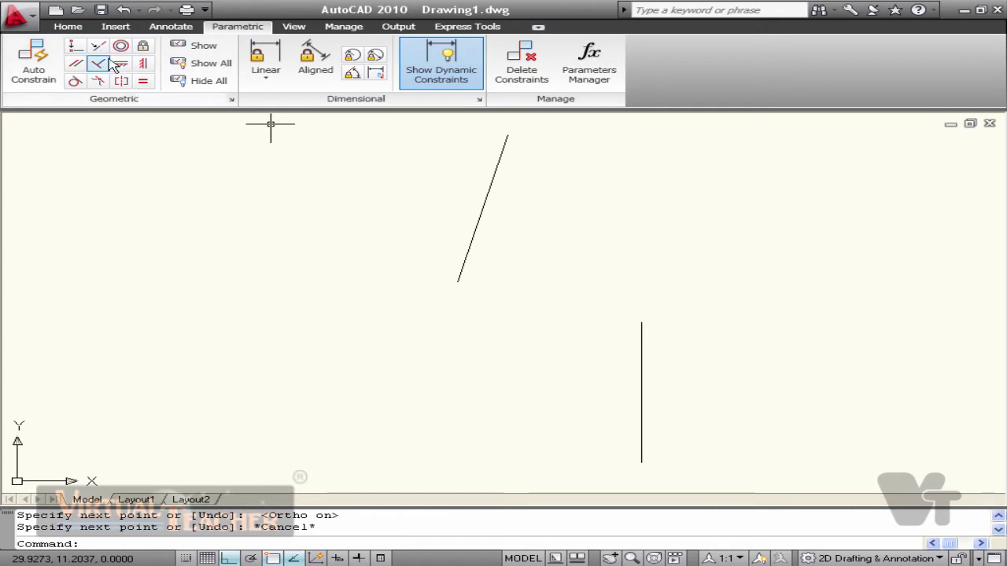
click(104, 46)
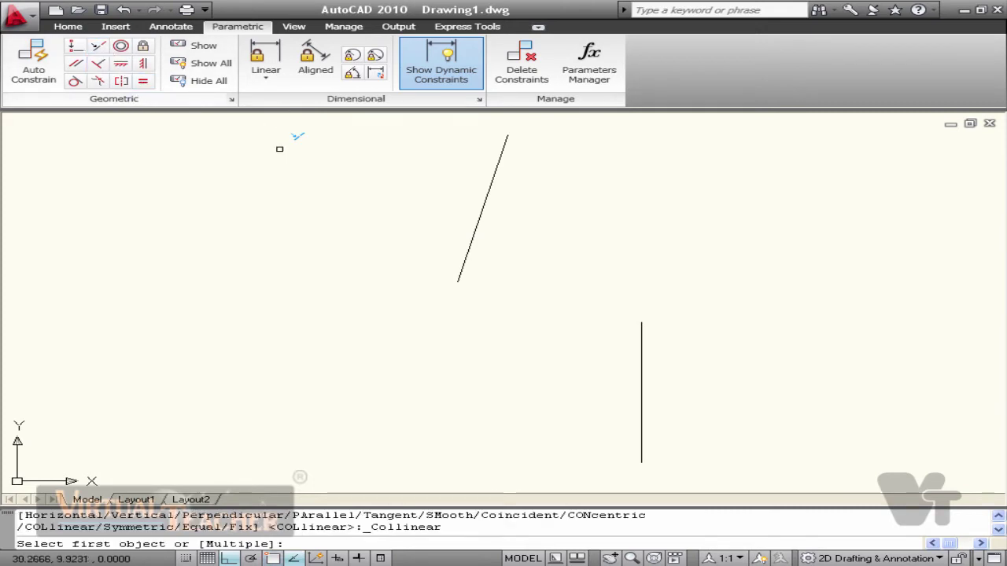
click(642, 326)
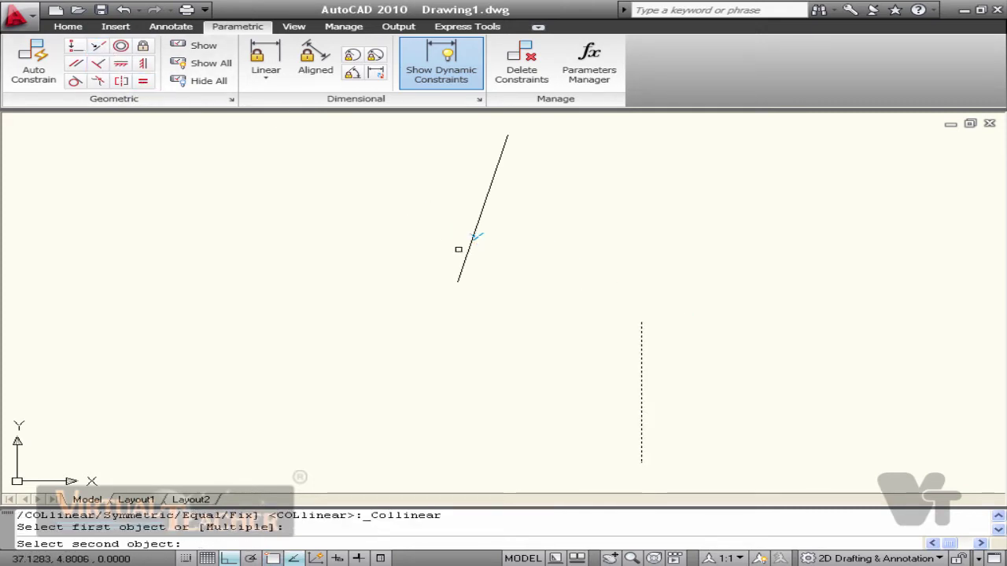
click(466, 250)
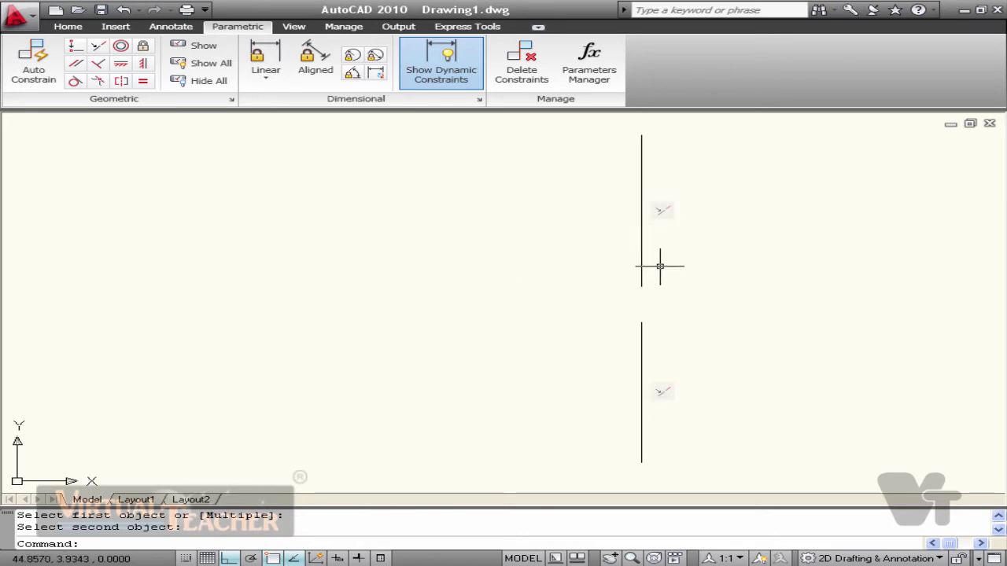
key(ctrl+z)
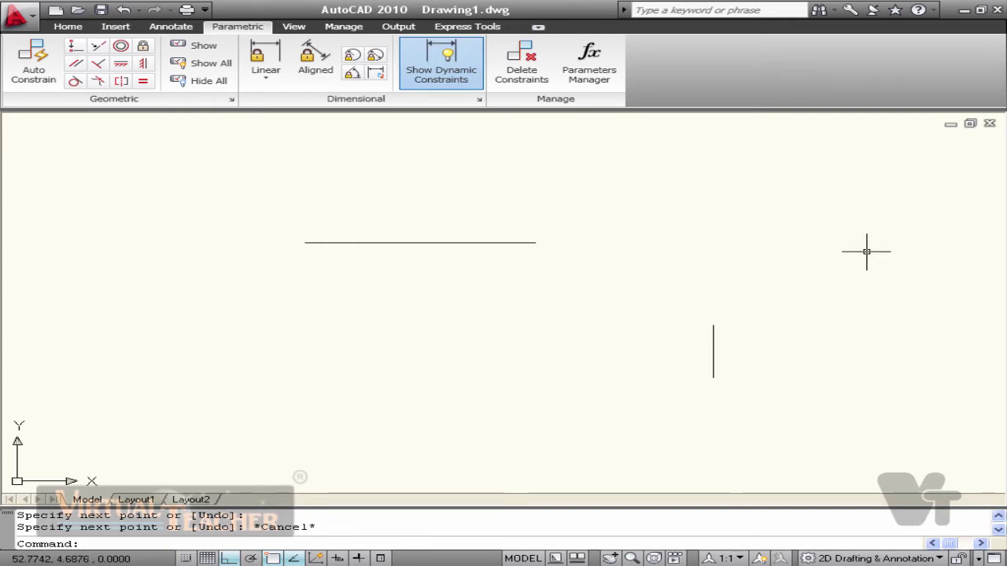
- Apply Collinear constraints between the horizontal and vertical lines, in both pick orders
click(99, 49)
click(497, 243)
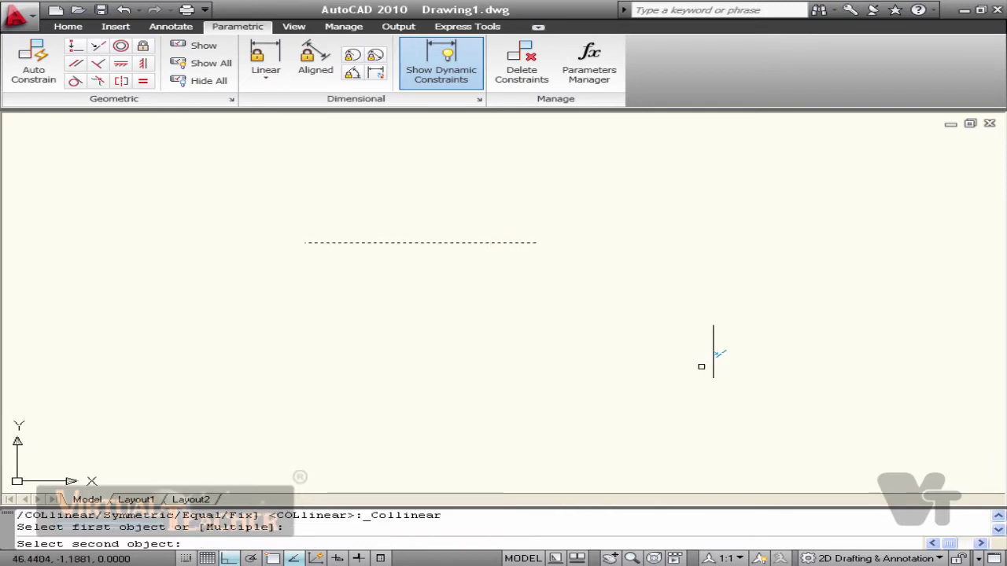
click(714, 358)
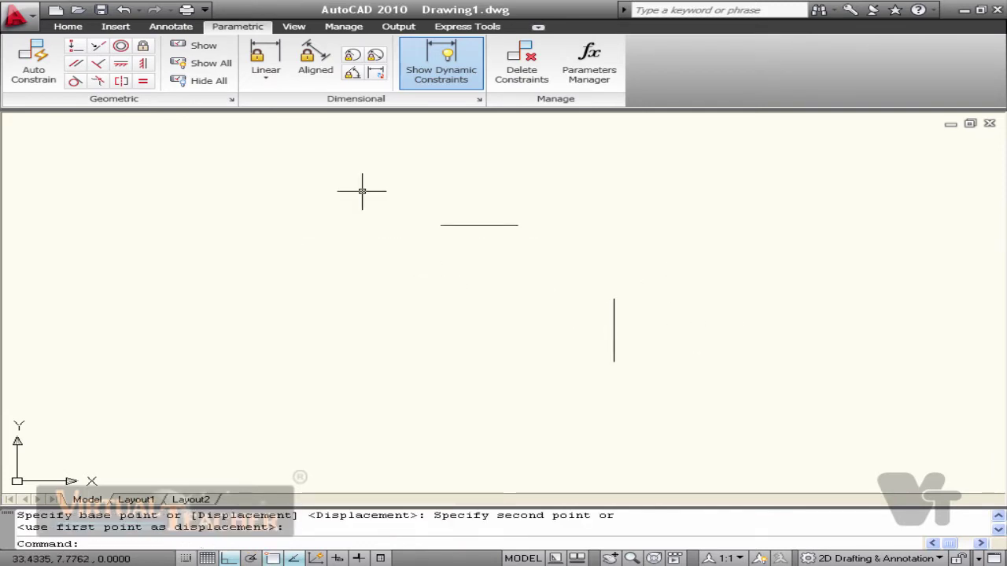
click(98, 49)
click(613, 325)
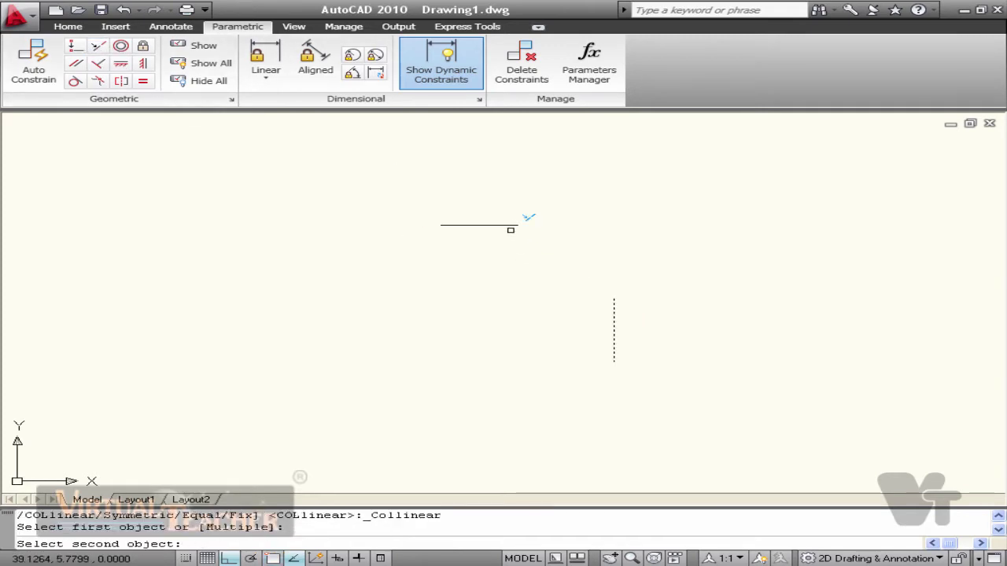
click(509, 225)
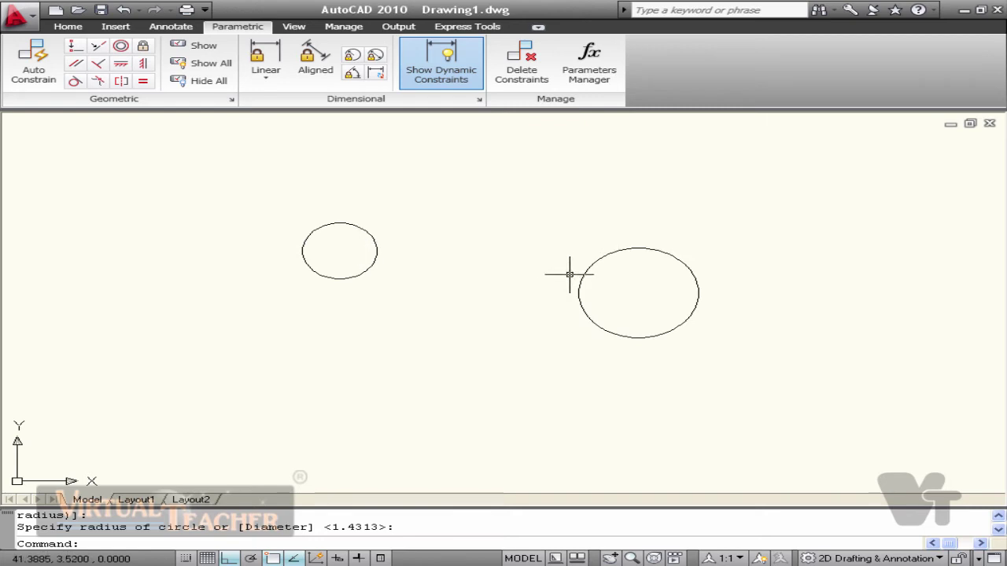
- Make the right circle concentric with the left circle, after undoing a first attempt
click(122, 47)
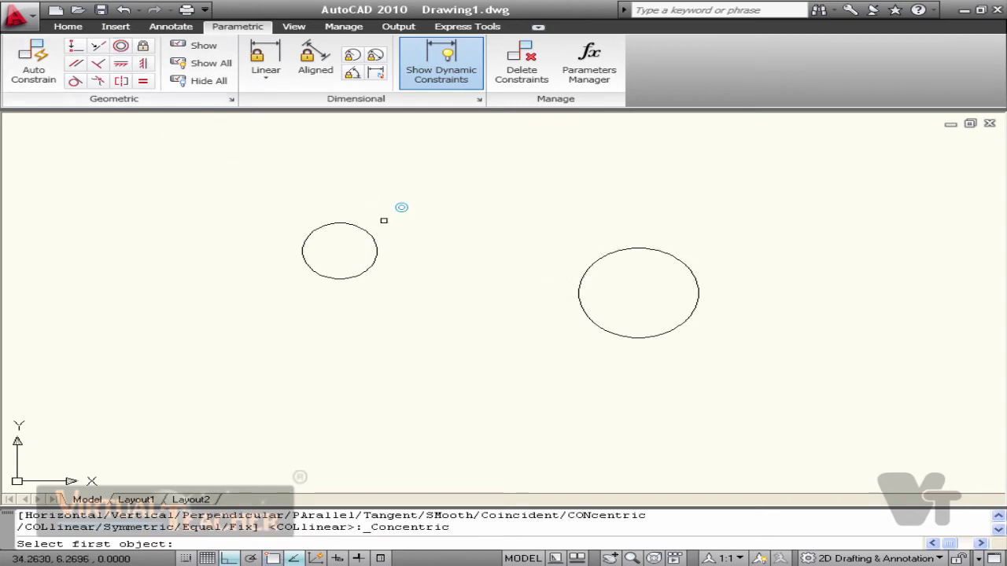
click(377, 247)
key(ctrl+z)
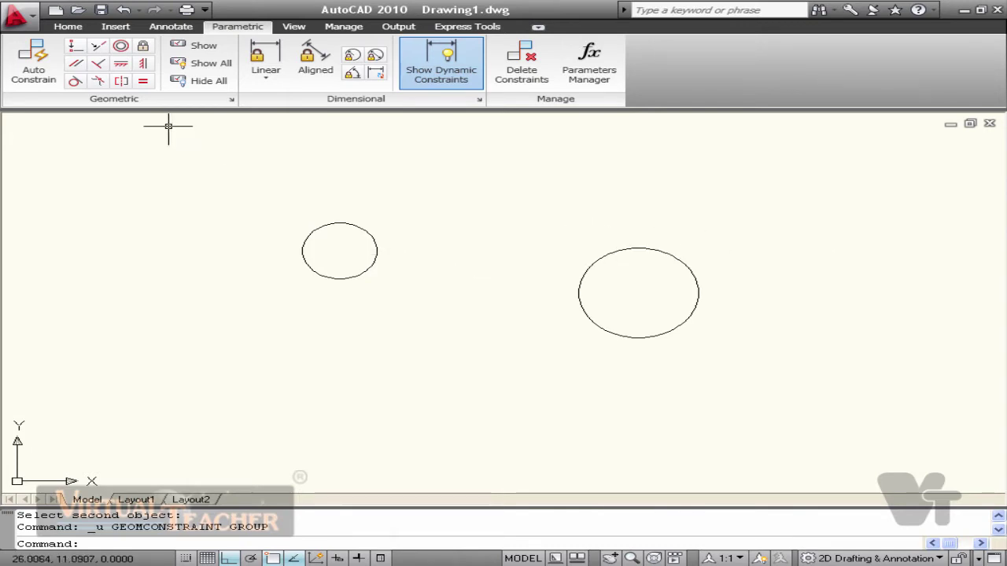
click(122, 48)
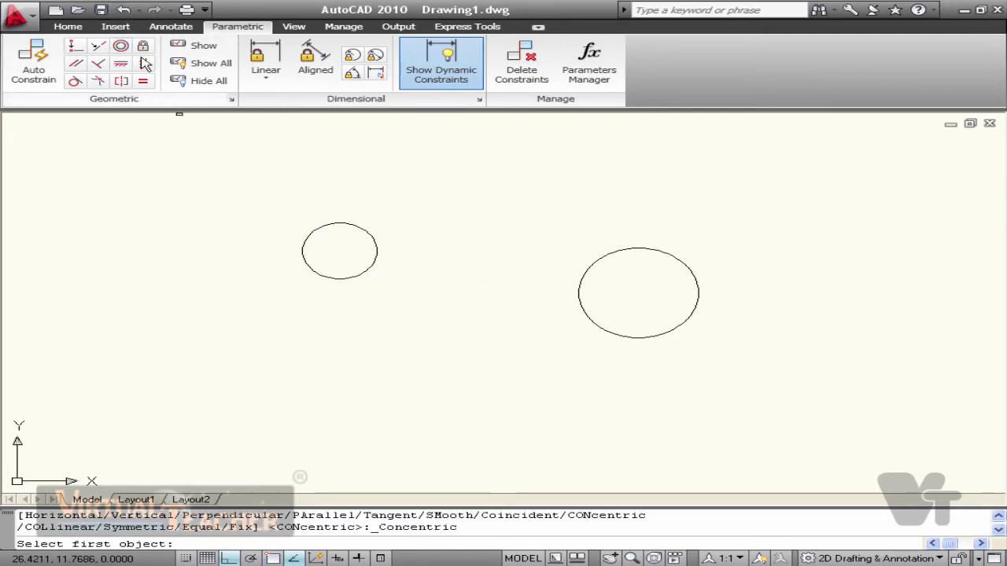
click(354, 225)
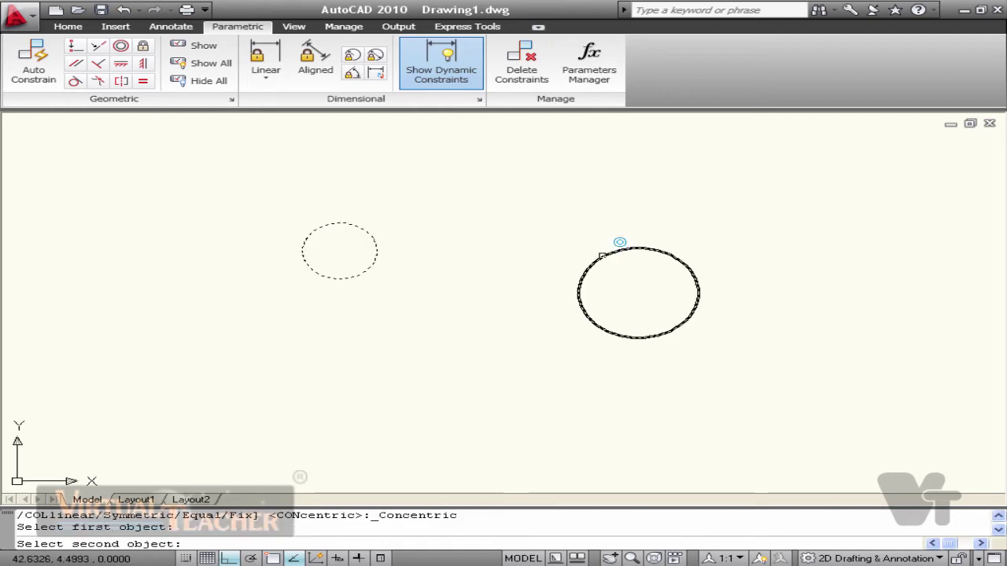
click(602, 257)
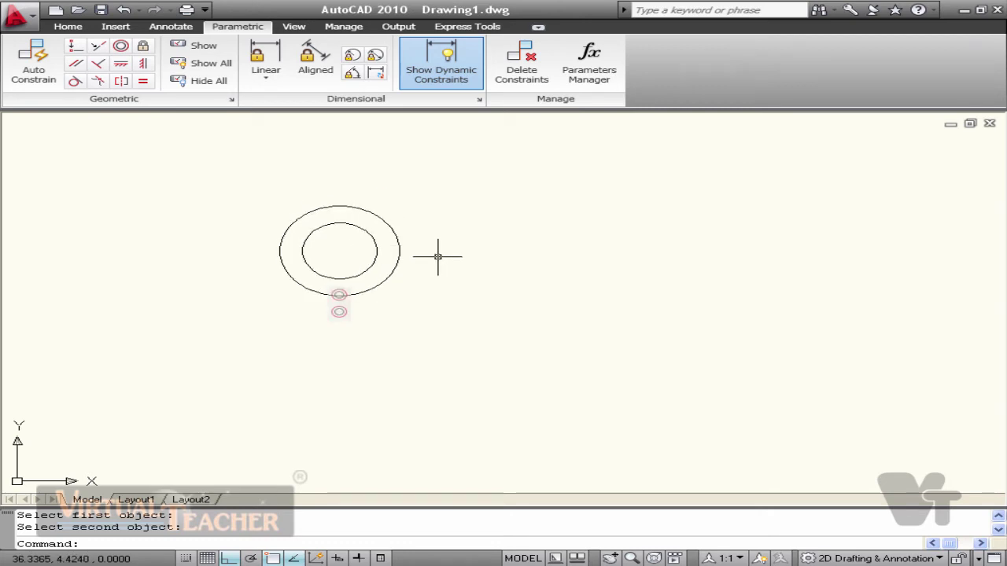
- Enlarge the inner circle by its grip, then centre the left circle inside the right
click(355, 226)
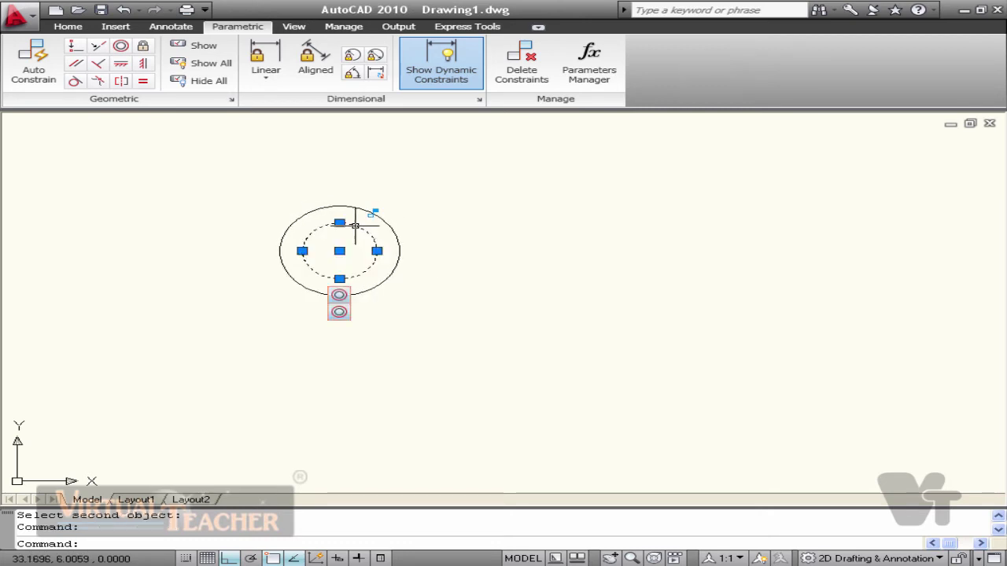
click(339, 222)
click(339, 313)
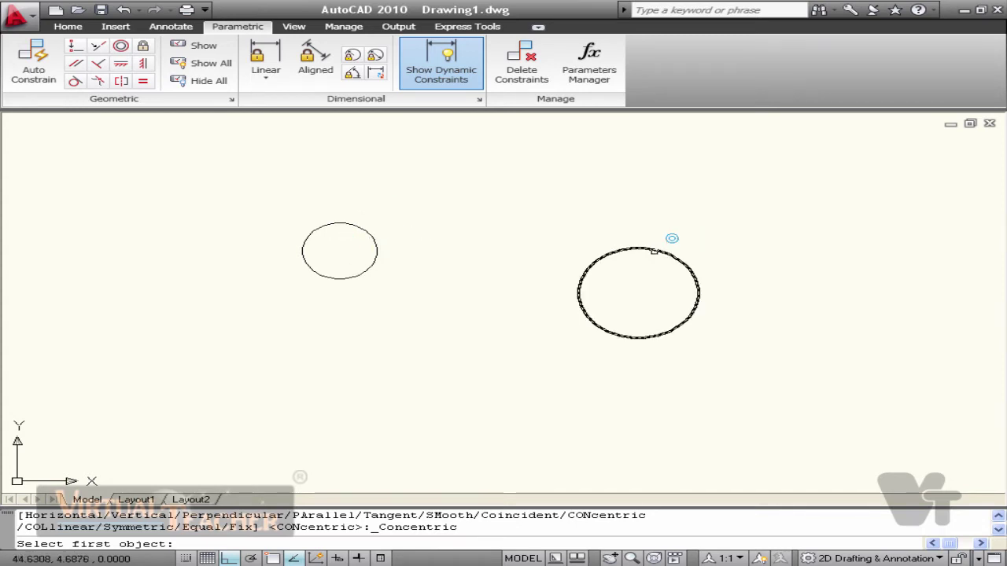
click(618, 250)
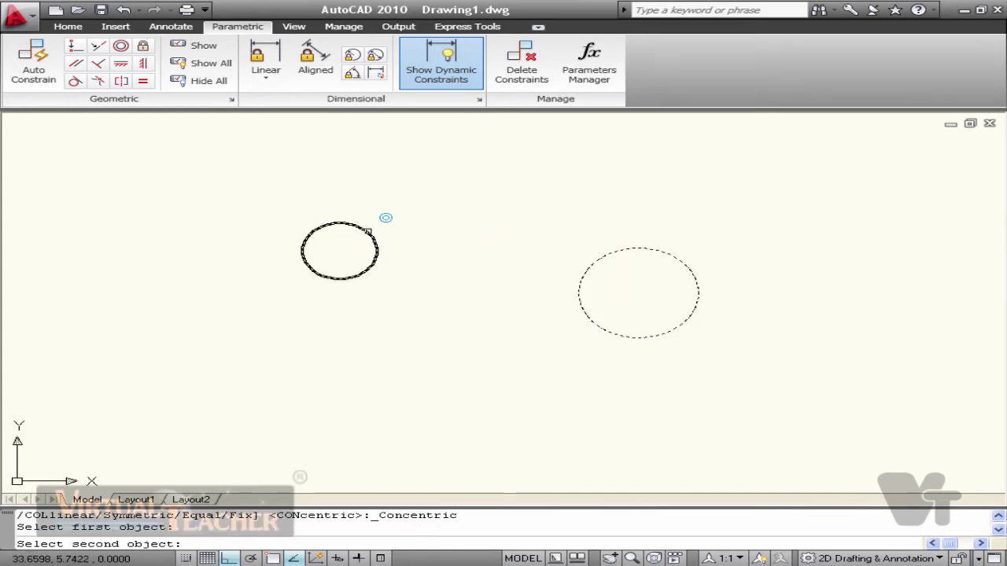
click(367, 232)
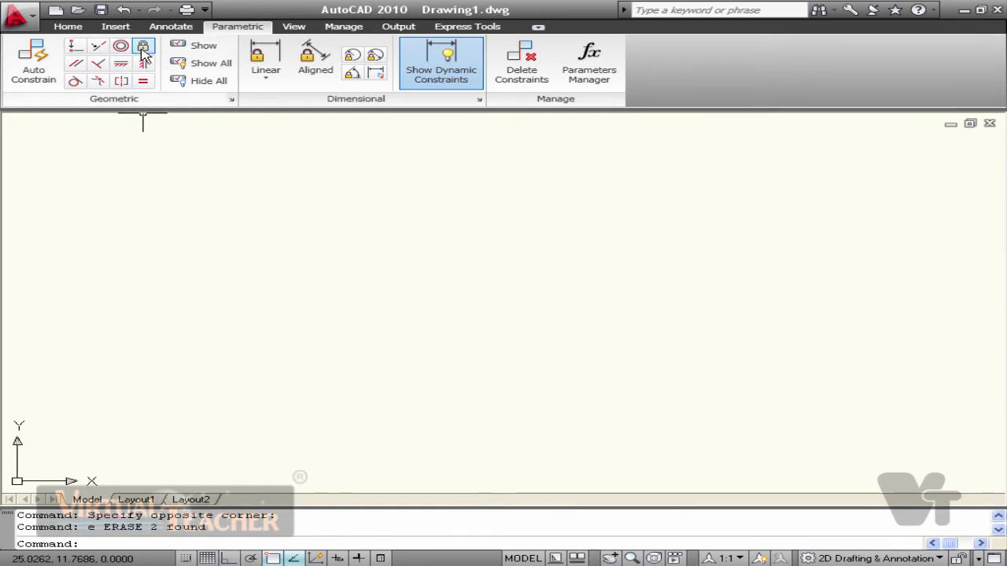
- Draw a small circle and a larger circle to its right
text(c)
key(Return)
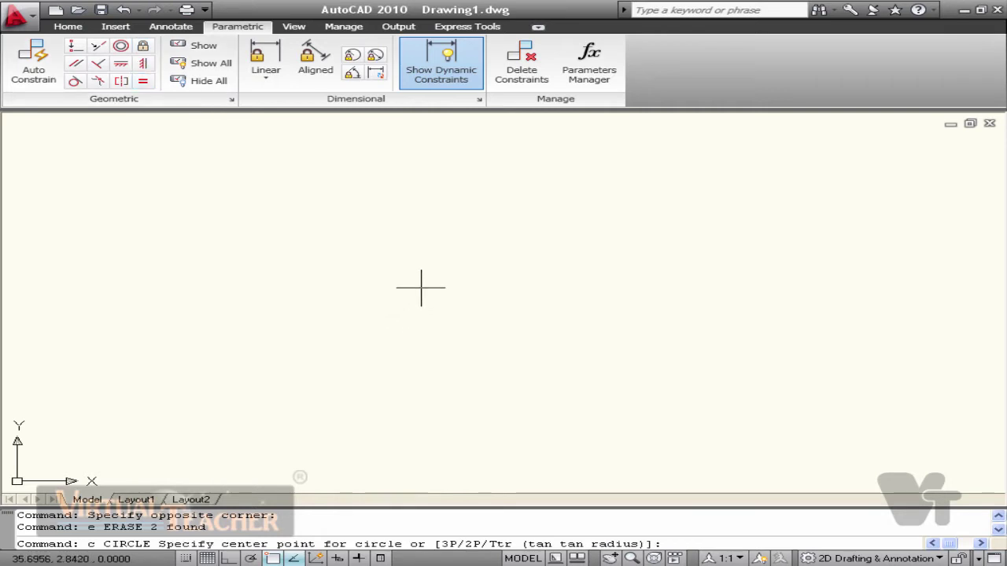
click(420, 278)
click(421, 308)
click(676, 300)
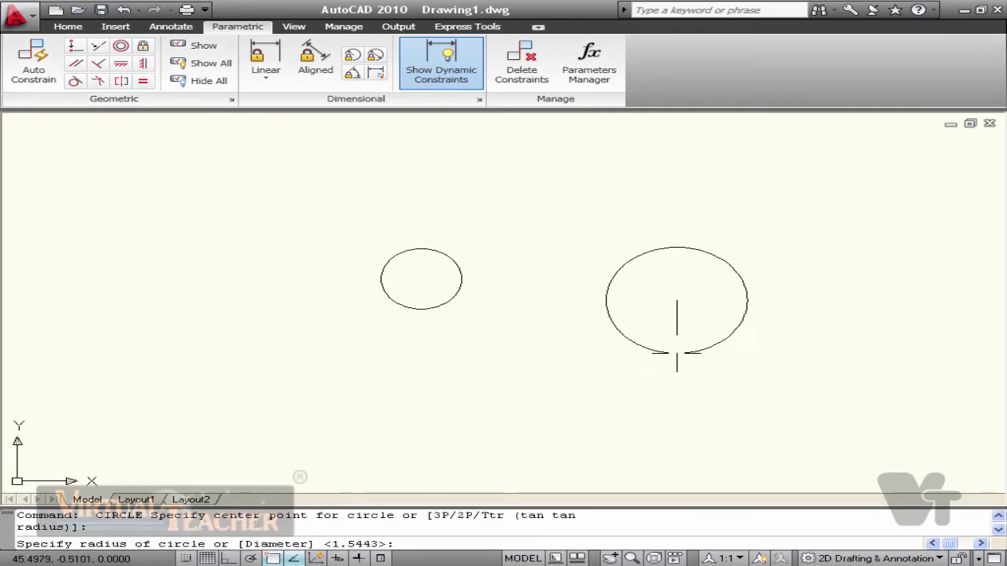
click(676, 367)
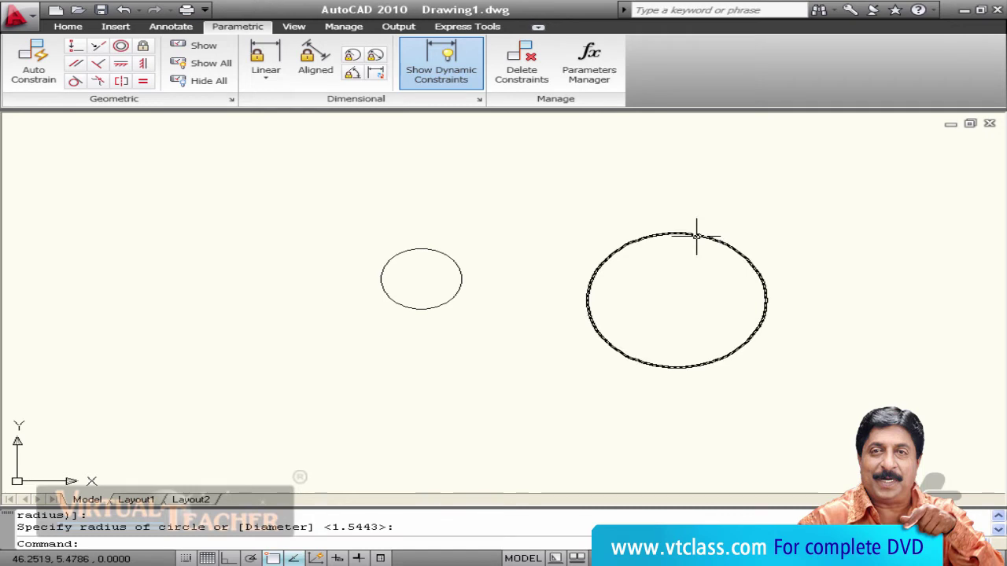
- Fix the small circle, try a concentric constraint and undo it, then restart from the large circle
click(143, 49)
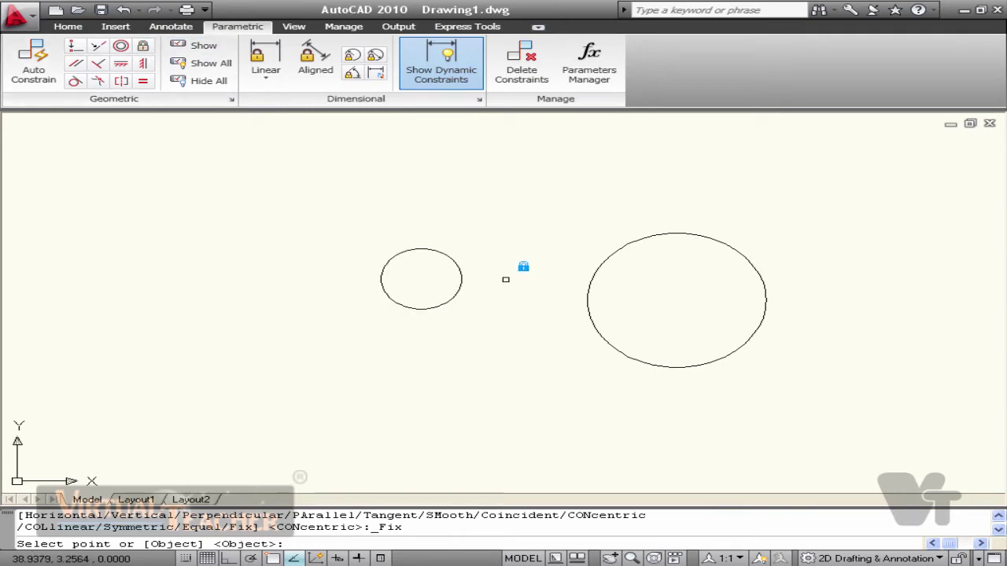
click(458, 269)
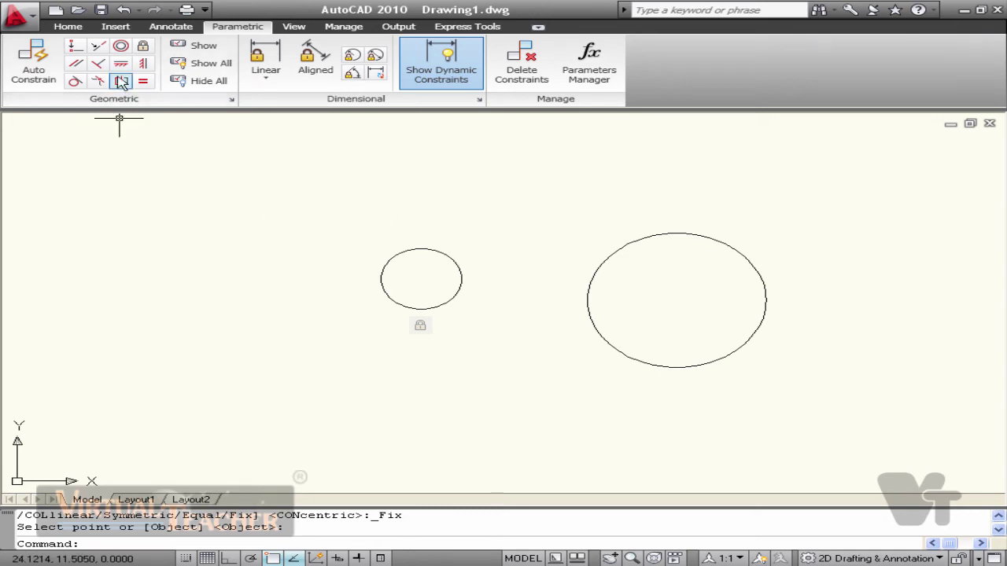
click(121, 47)
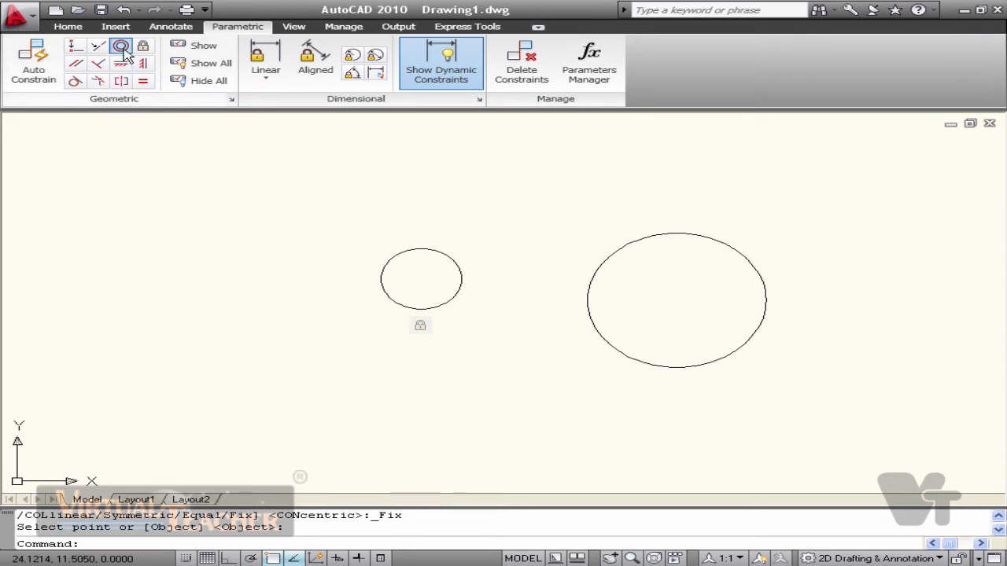
click(461, 281)
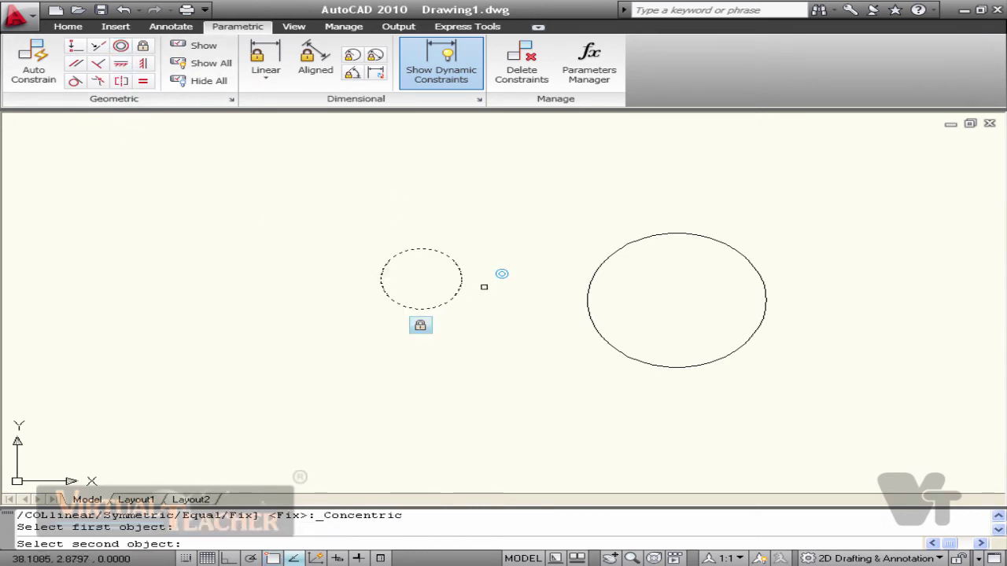
click(586, 289)
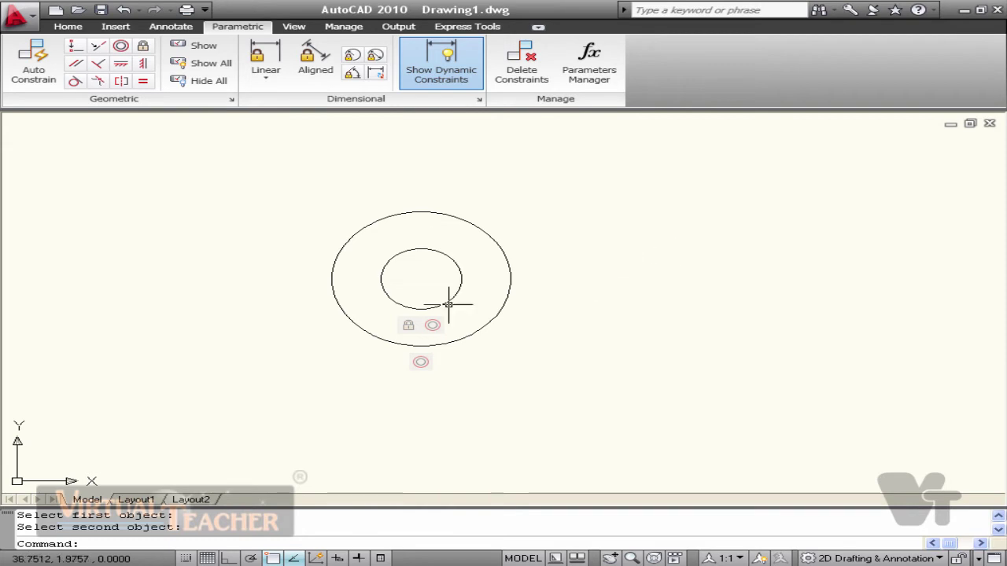
key(ctrl+z)
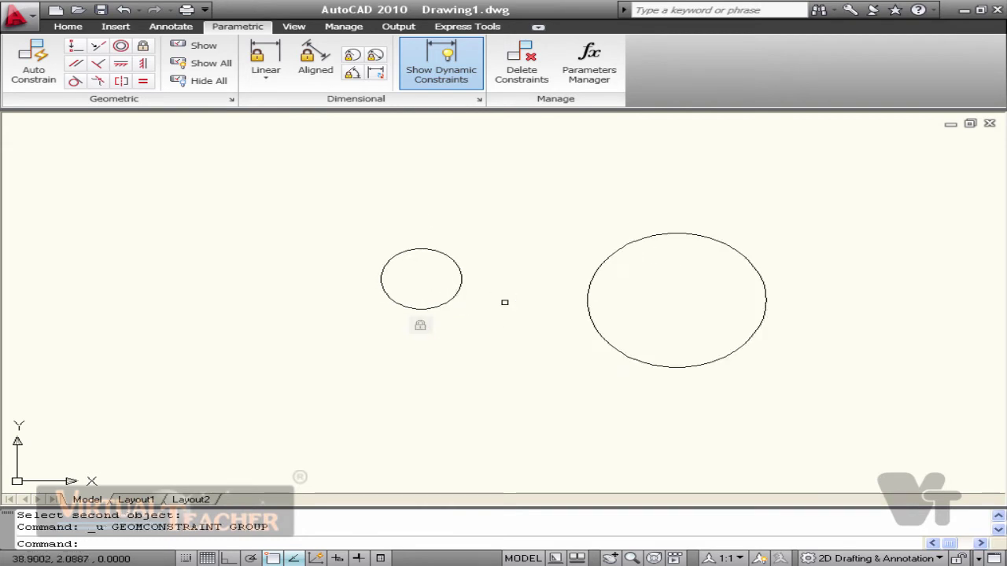
click(122, 47)
click(610, 257)
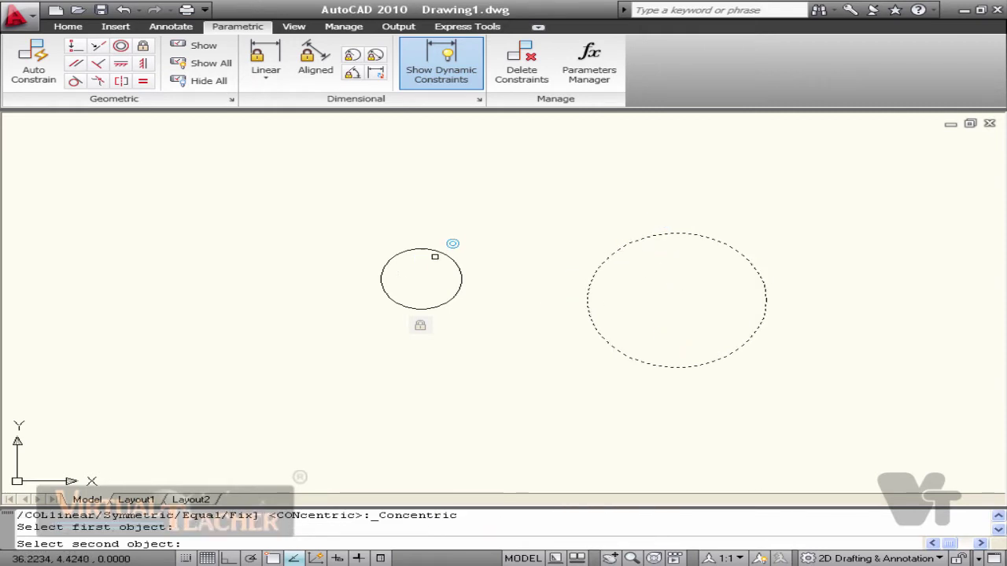
- Centre the large circle on the fixed small circle to complete the concentric constraint
click(444, 254)
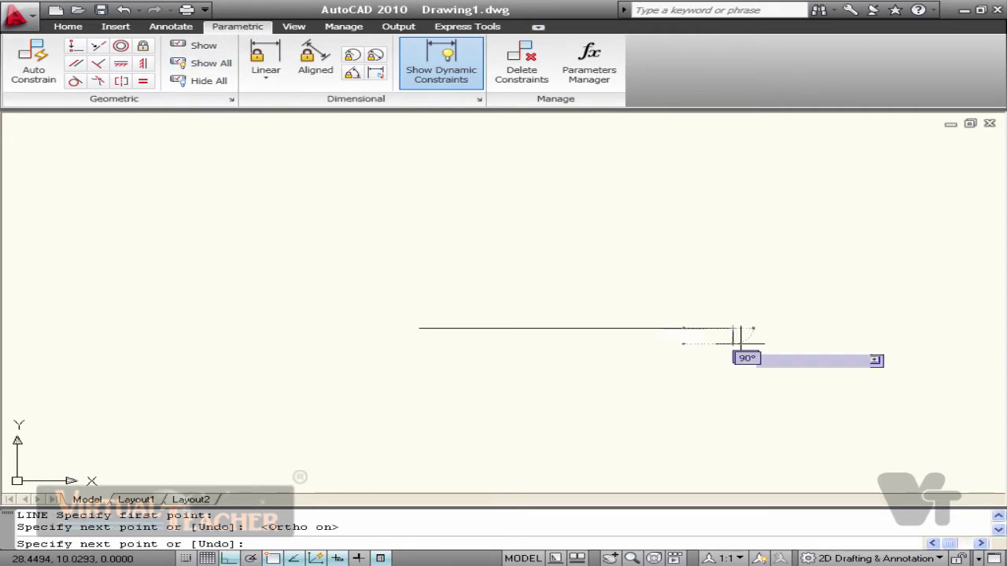
- Finish the horizontal line and add a 5.9792 linear dimension below it
click(731, 343)
key(Escape)
middle_drag(696, 353, 500, 320)
click(170, 26)
click(355, 59)
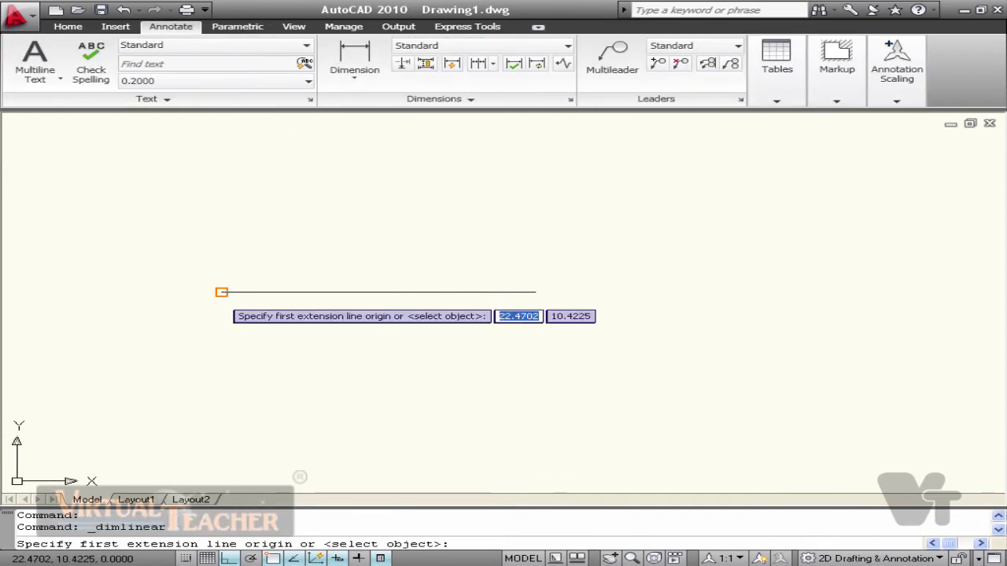
click(221, 292)
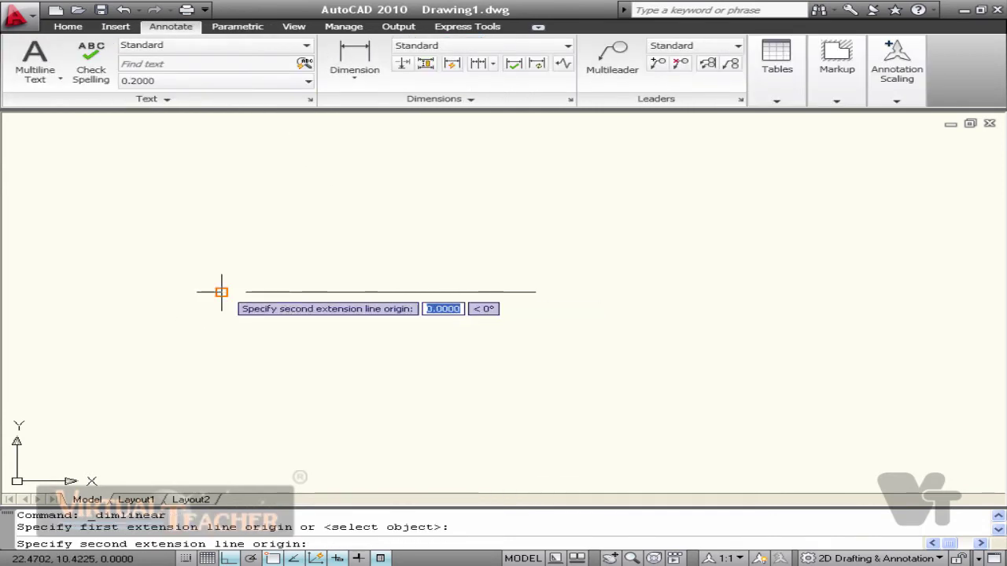
click(535, 292)
click(512, 317)
click(387, 317)
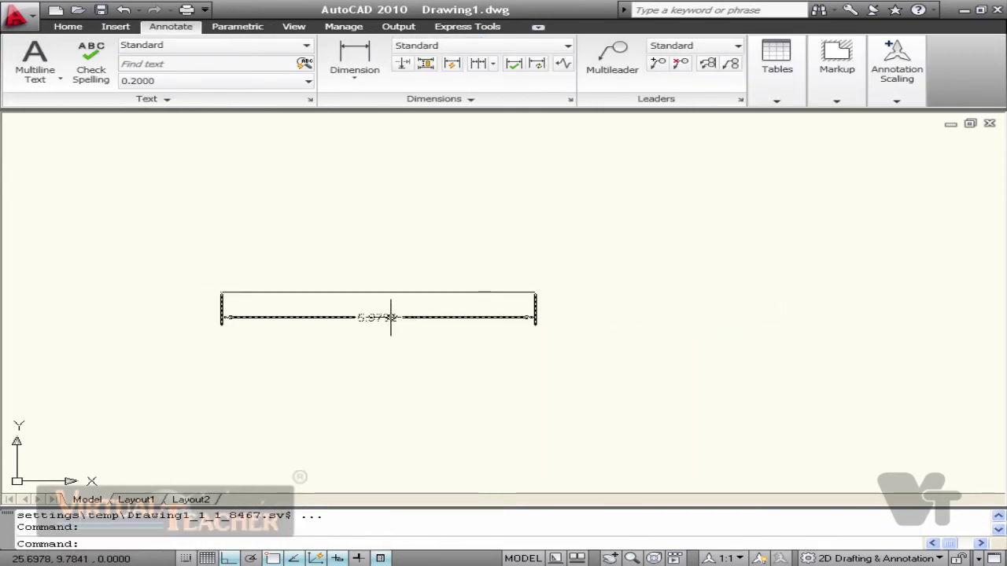
key(Escape)
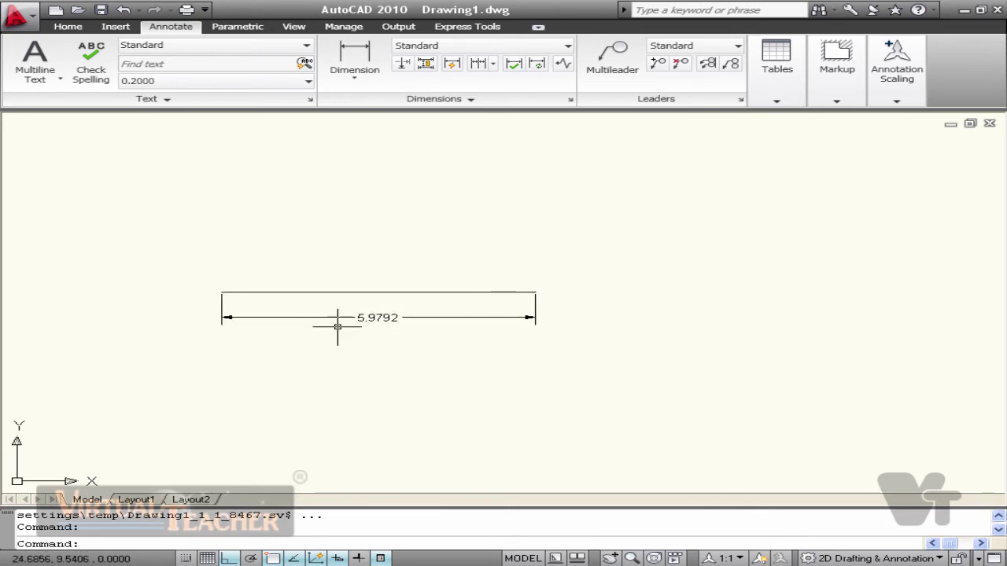
- Window-select the 5.9792 dimension and erase it with E
click(236, 27)
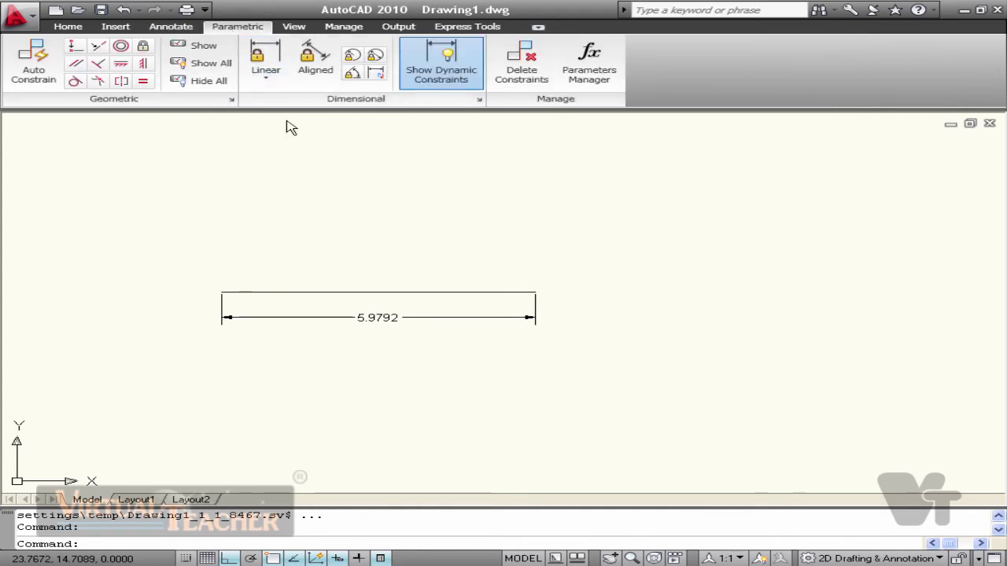
click(358, 326)
click(281, 306)
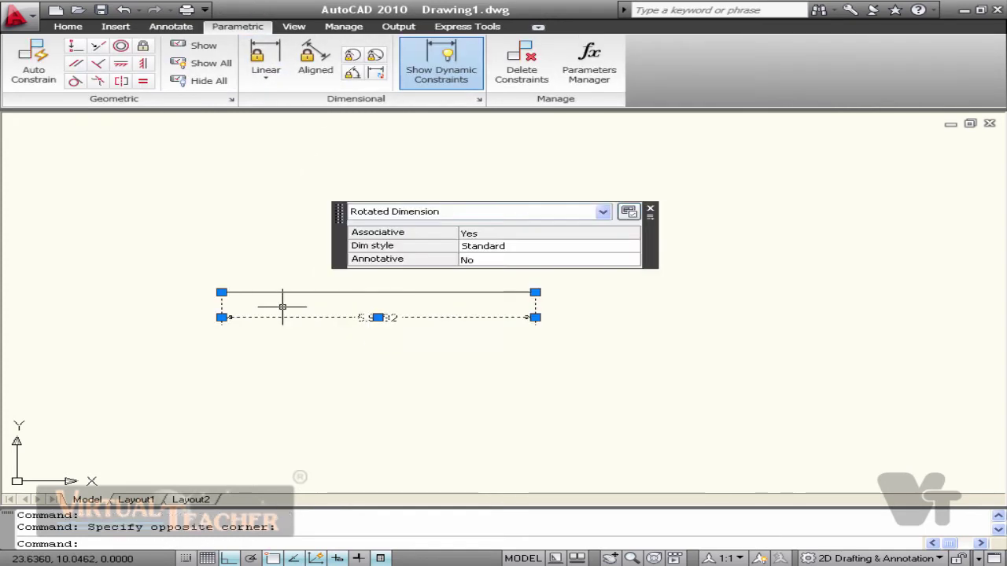
text(e)
key(Return)
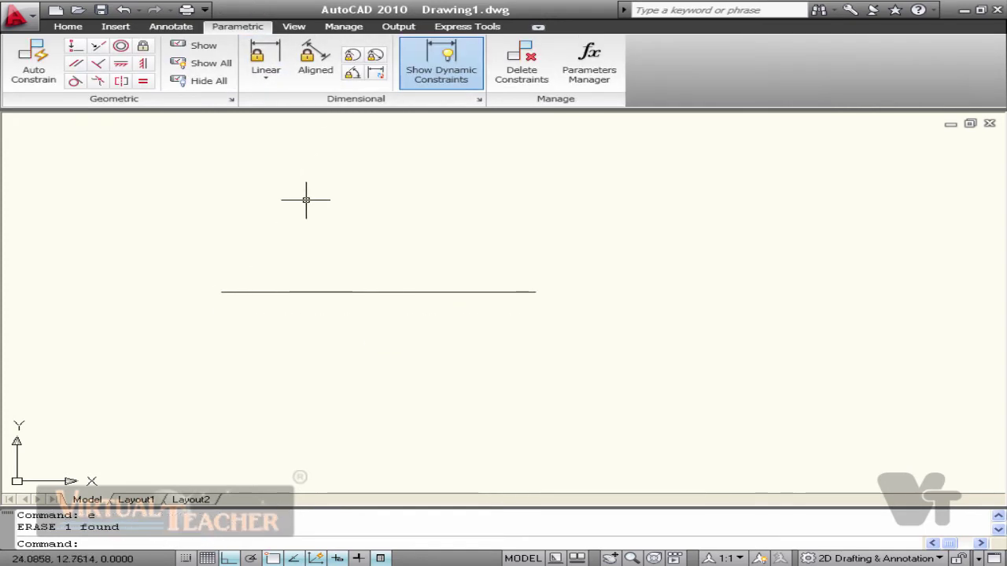
- Add a linear constraint to the line between its endpoints with length 6
click(262, 61)
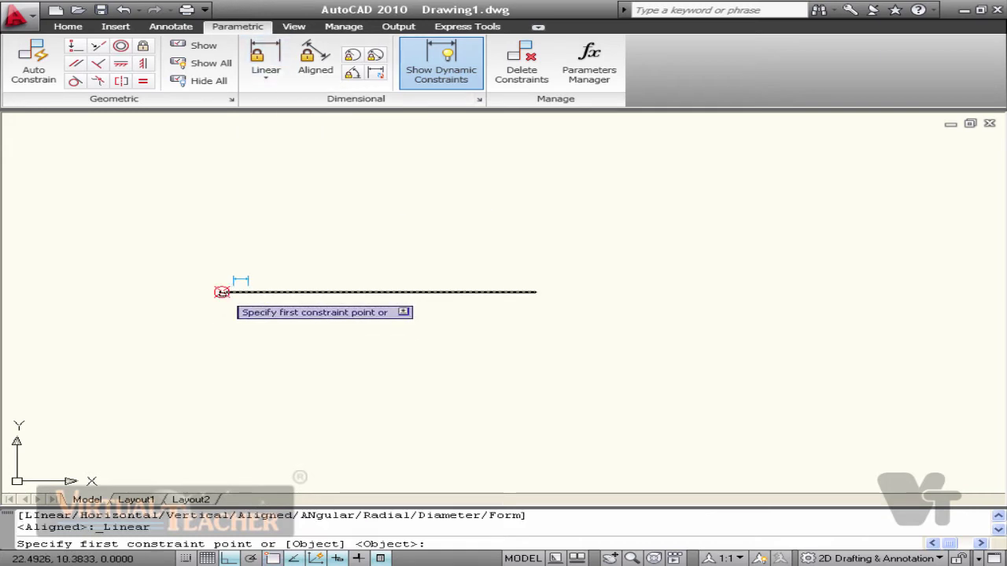
click(221, 291)
click(535, 292)
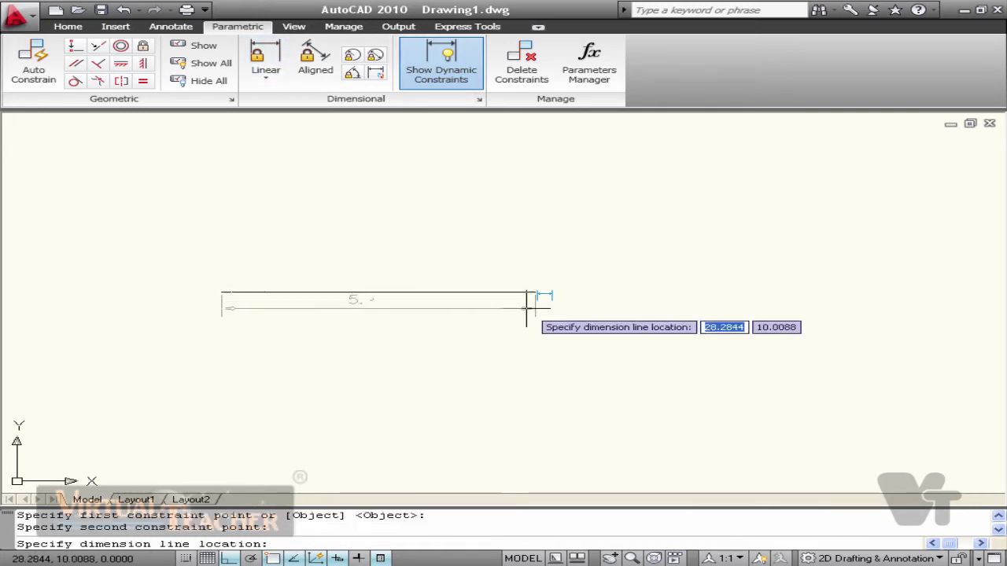
click(519, 328)
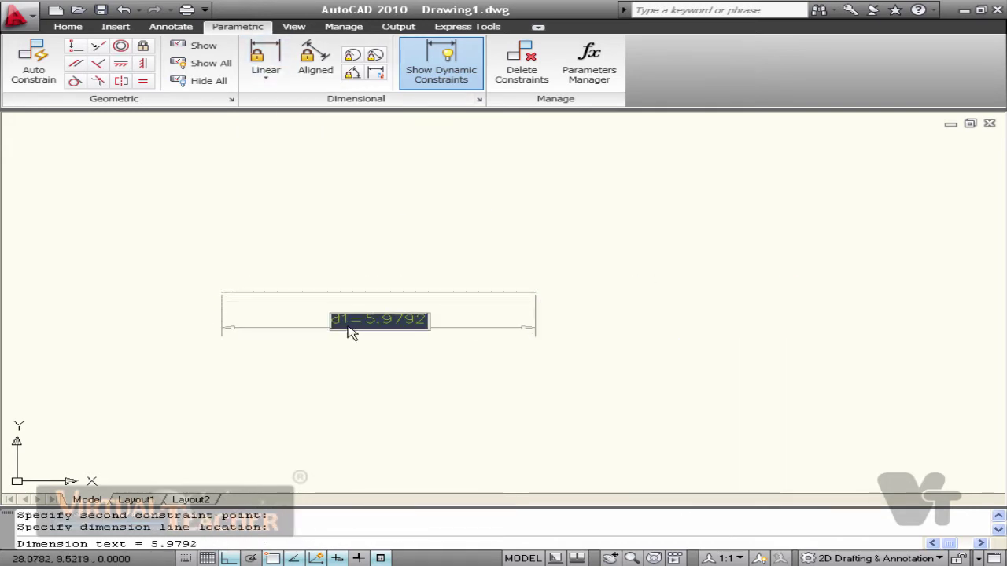
text(6)
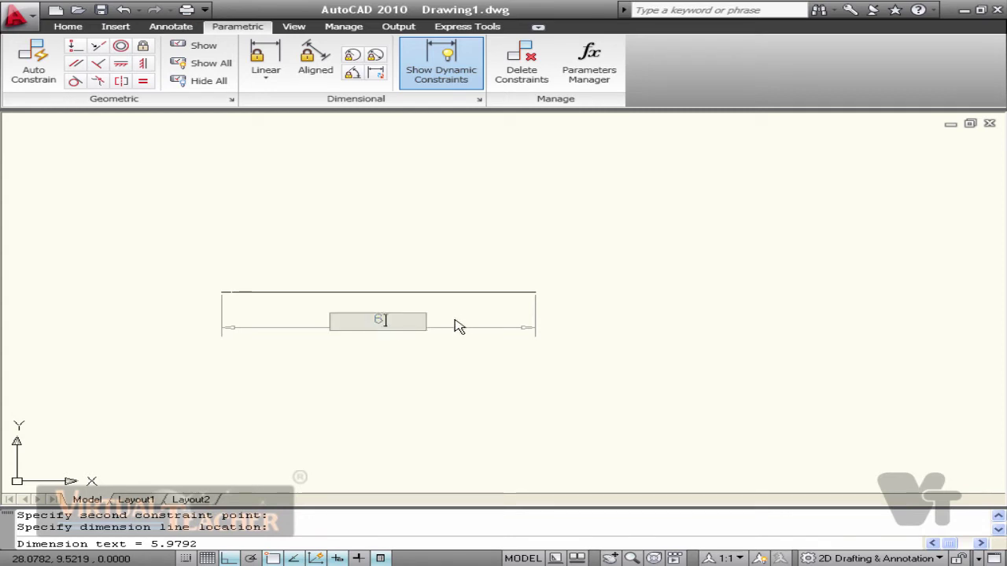
key(Return)
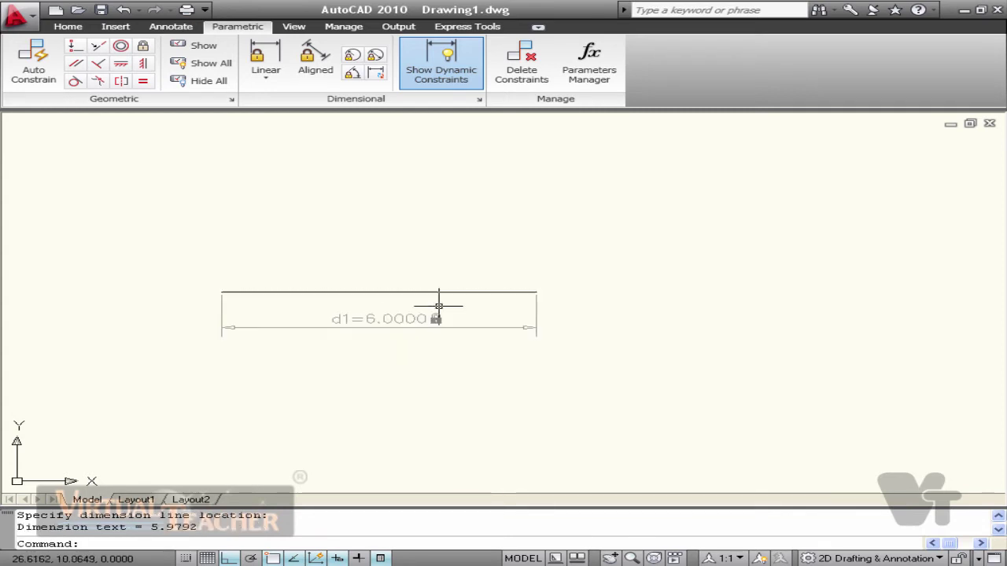
- Change the d1 constraint value to 15
double_click(404, 322)
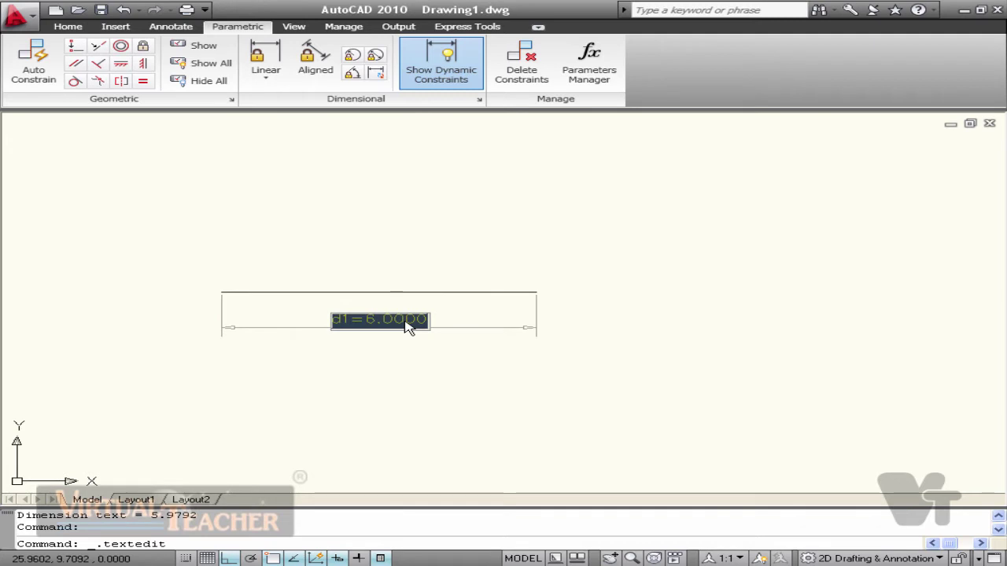
text(15)
key(Return)
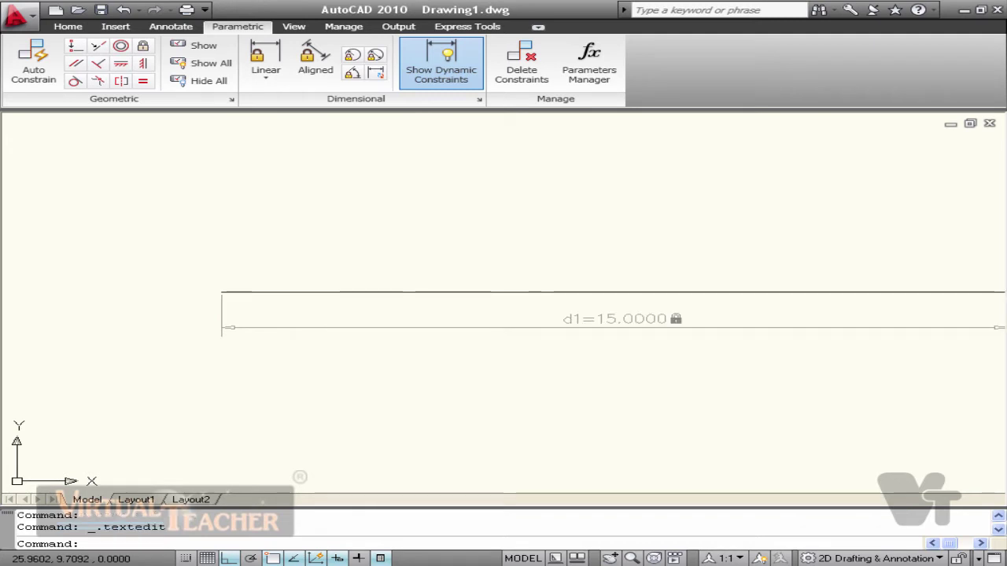
scroll(685, 337, down, 3)
scroll(468, 336, up, 2)
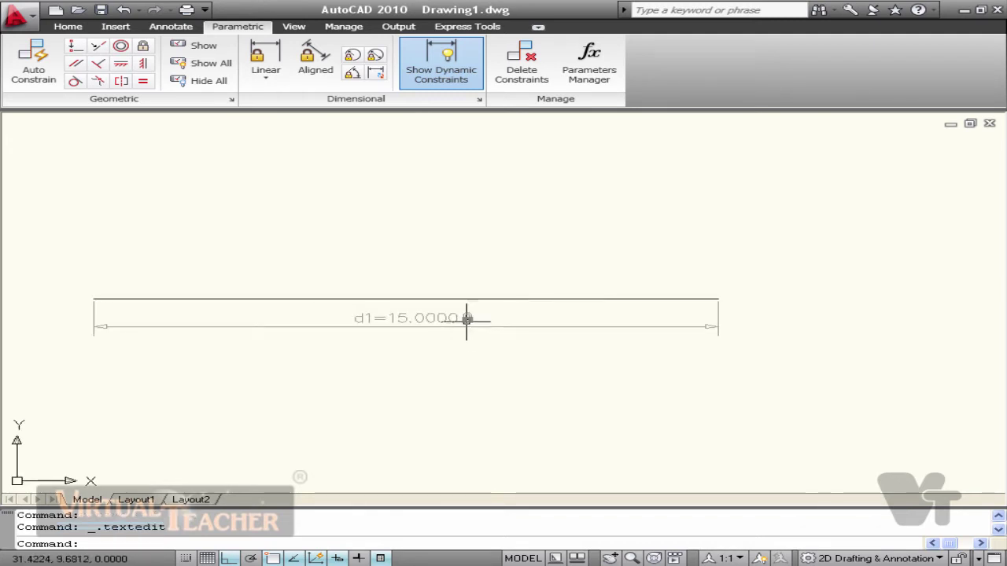
key(Escape)
- Window-select the line with its constraint and delete them
click(443, 334)
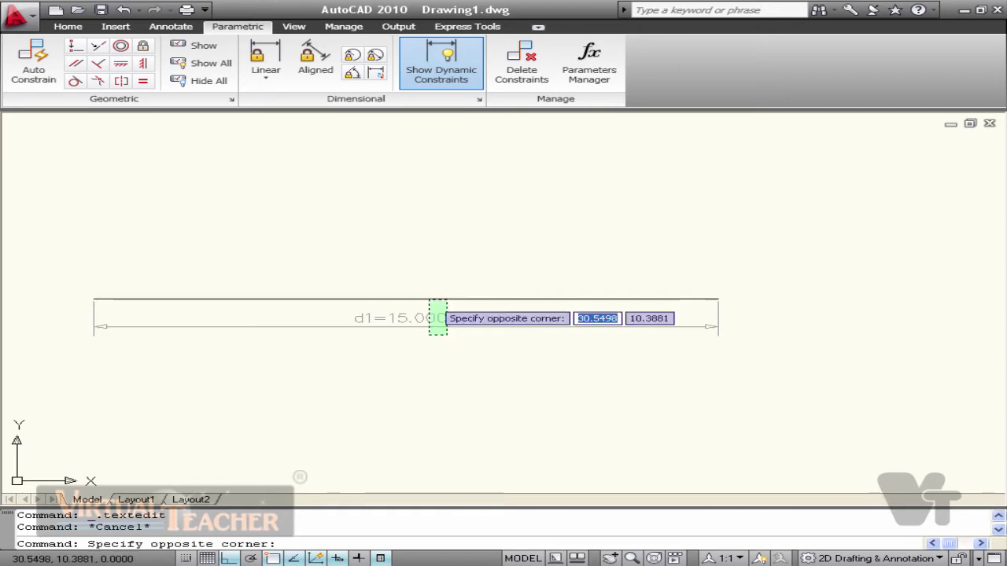
click(428, 299)
key(Delete)
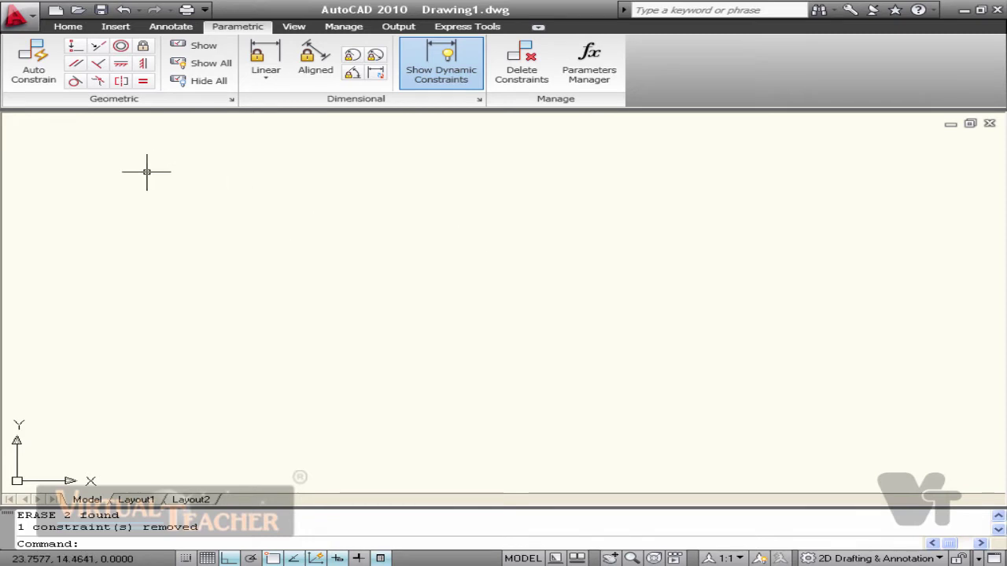
- Draw two slanted lines, one on the left and one on the right
text(l)
key(Return)
click(368, 352)
click(468, 179)
key(Escape)
key(Return)
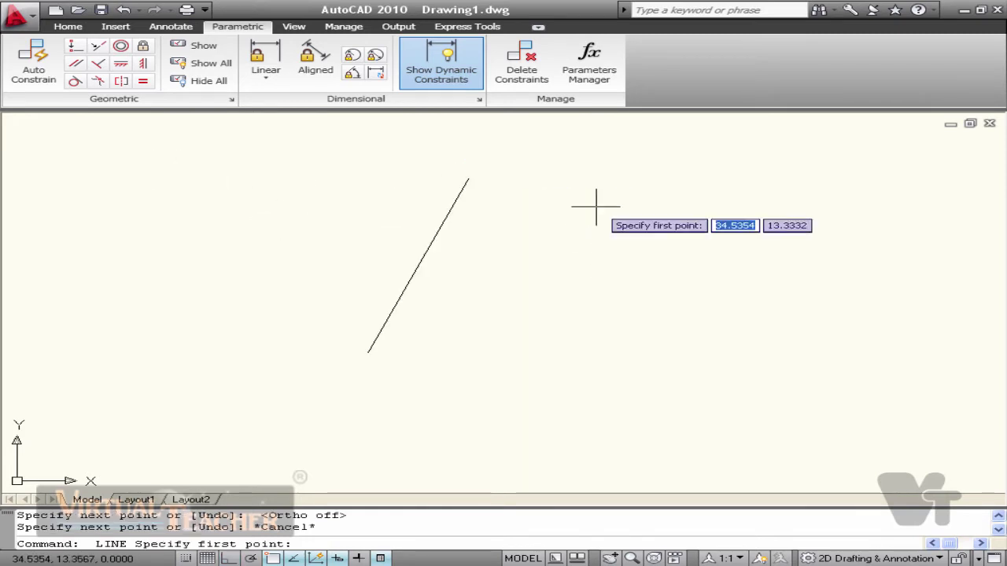
click(595, 201)
click(553, 417)
key(Escape)
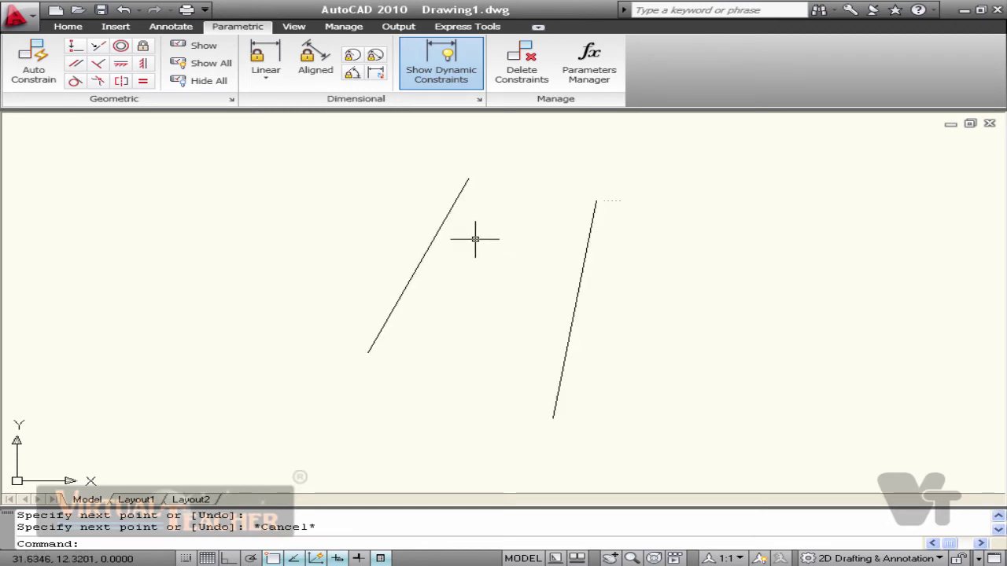
- Constrain the right line parallel to the left, test a grip stretch, then undo it
click(79, 66)
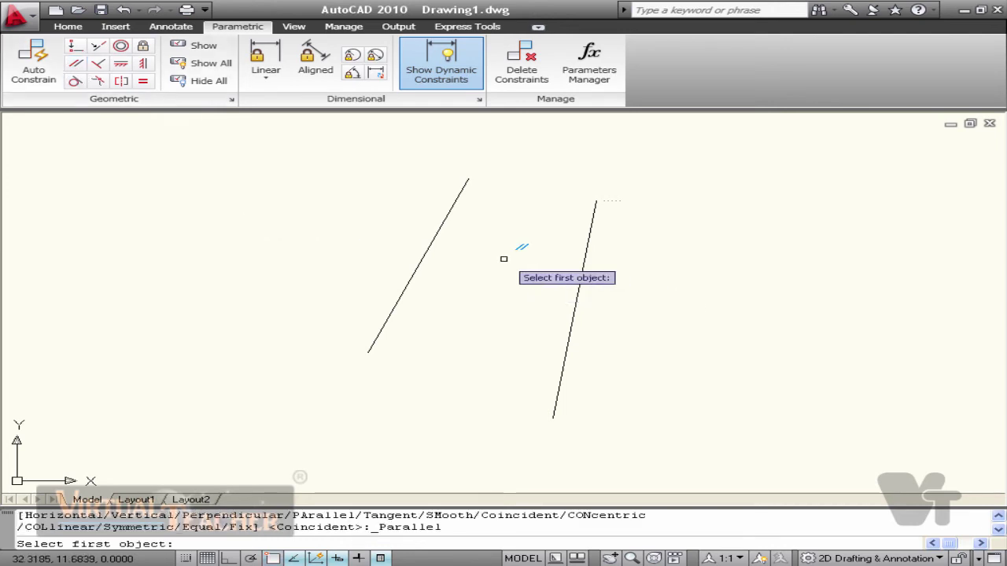
click(442, 222)
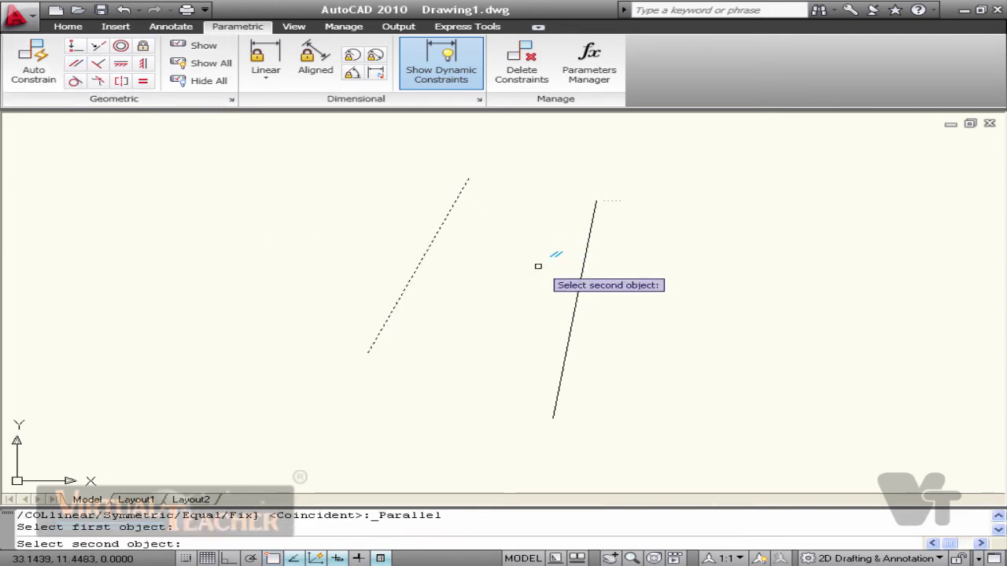
click(583, 271)
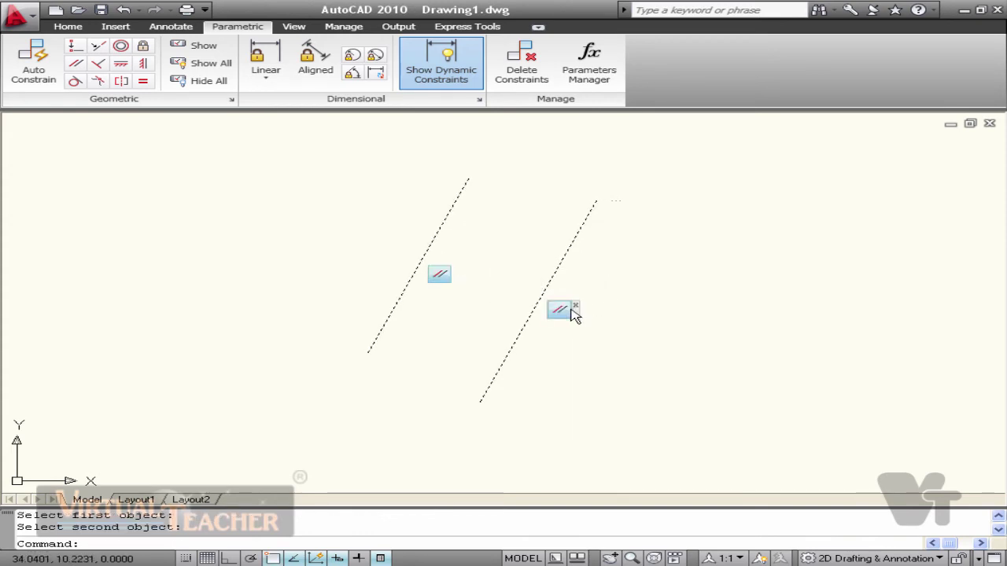
click(499, 419)
click(476, 388)
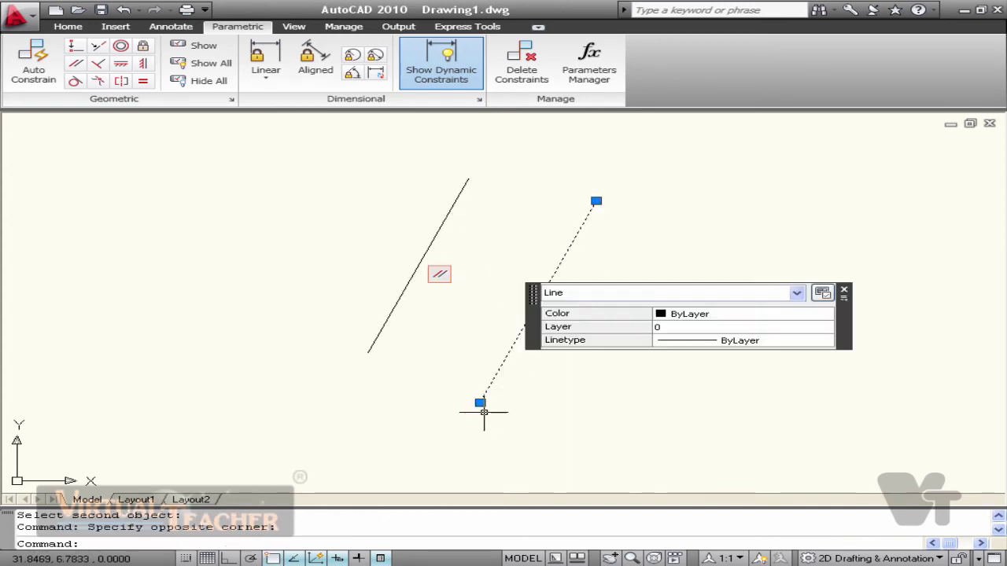
click(480, 403)
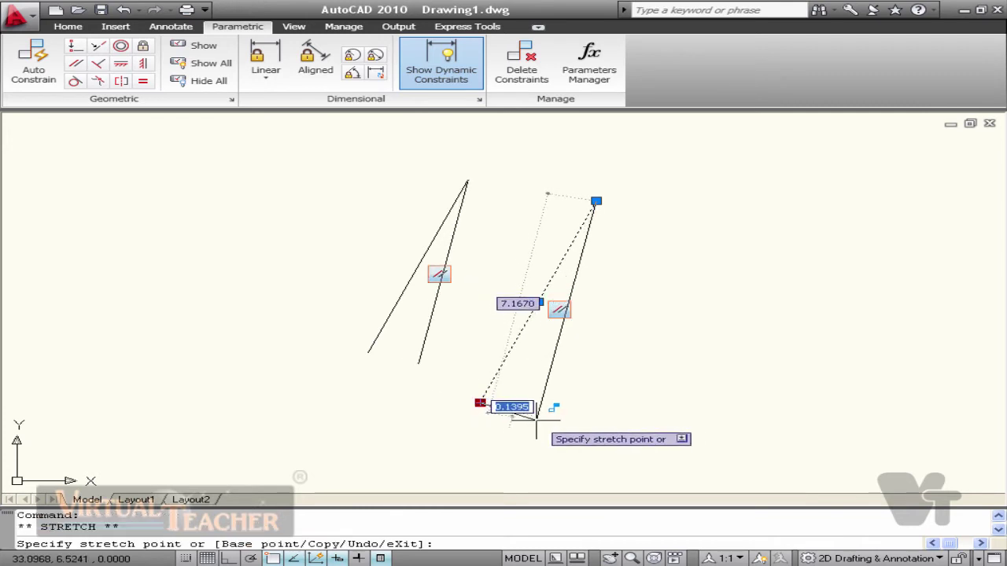
click(536, 421)
key(ctrl+z)
key(Escape)
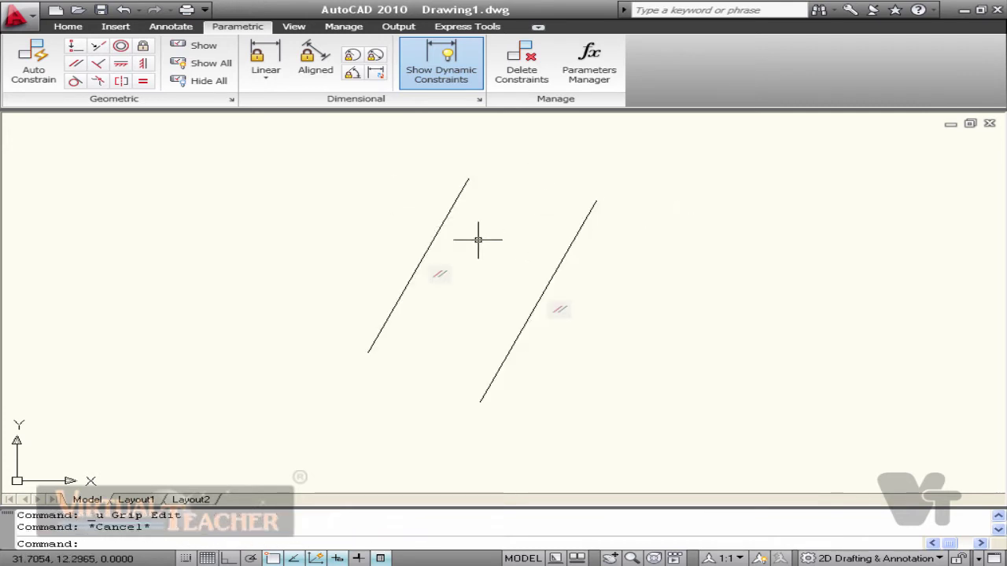
- Select the right line again with the Home tab active
click(597, 236)
click(522, 259)
click(67, 26)
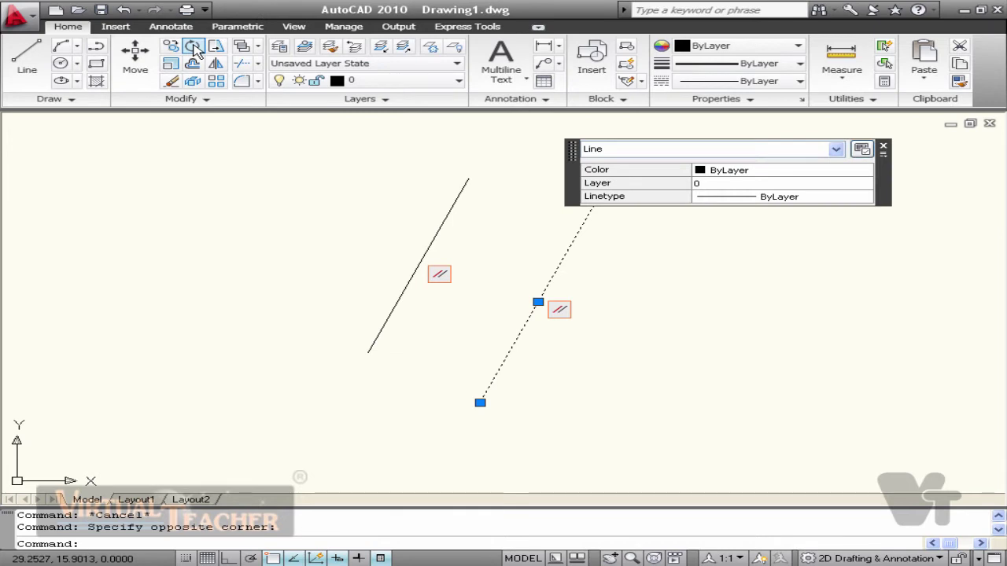
- Rotate the selected line about its top endpoint
click(193, 47)
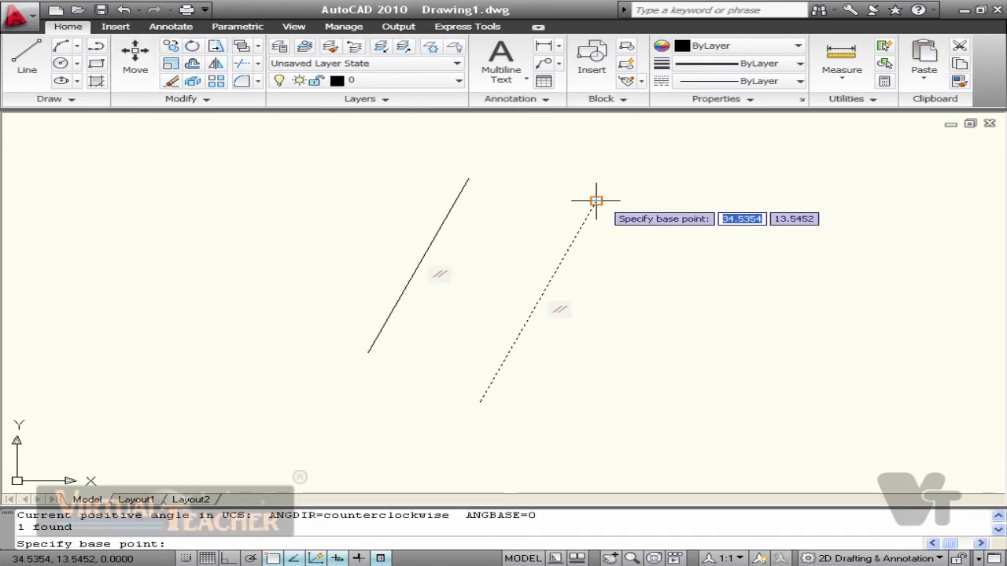
click(596, 199)
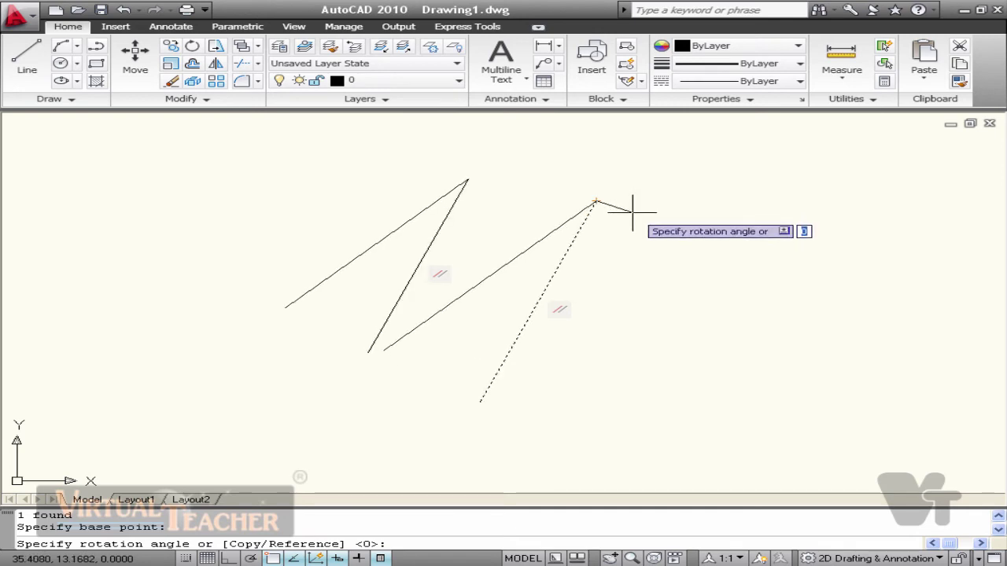
click(632, 192)
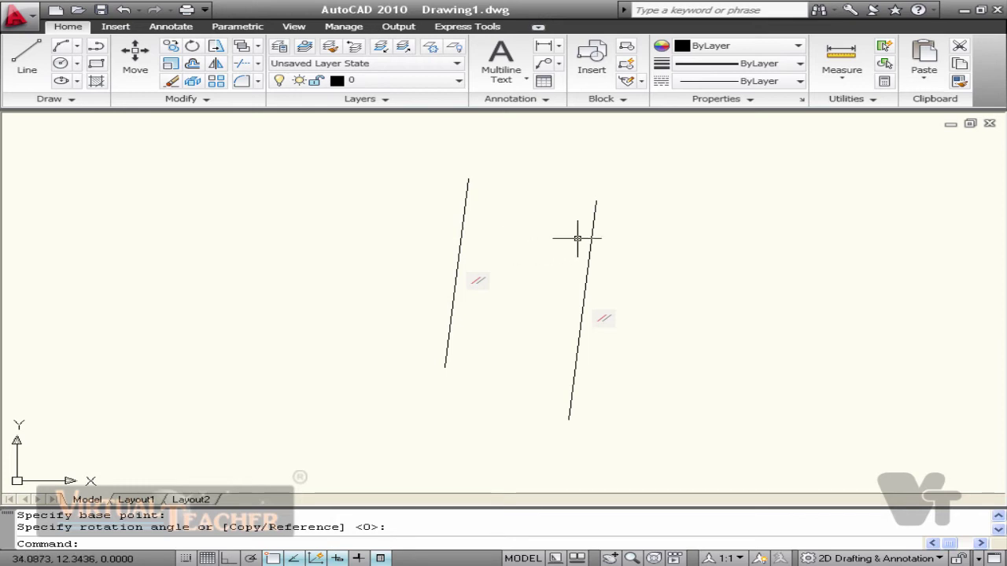
- Window-select both parallel lines and erase them with E
click(237, 26)
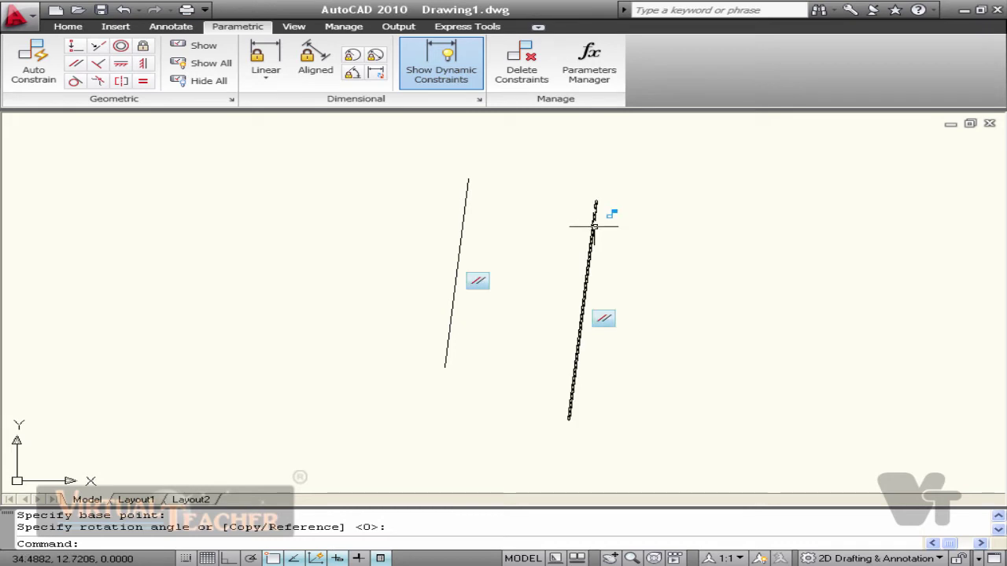
click(621, 370)
click(322, 202)
text(e)
key(Return)
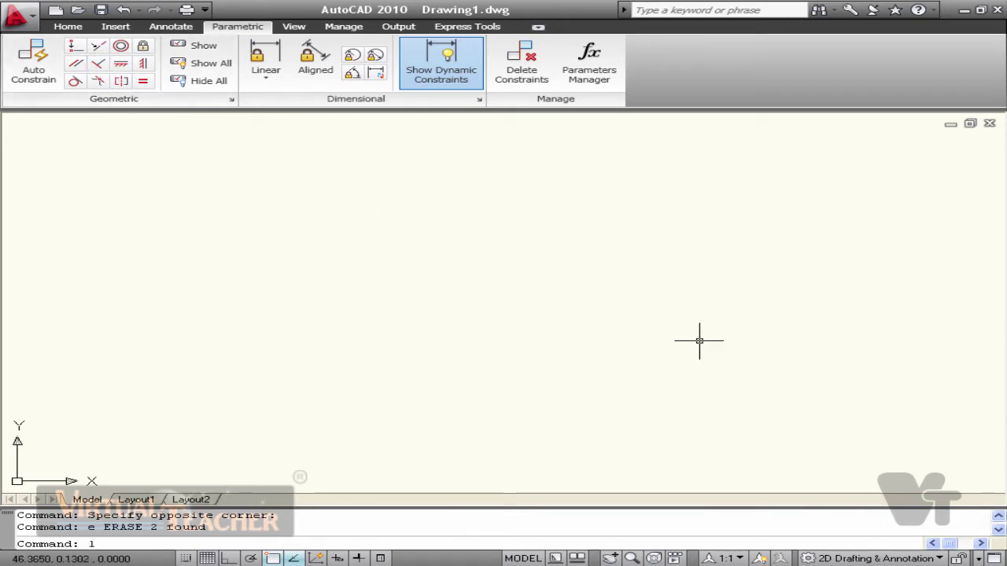
- Draw a long line sloping down to the right and a short near-vertical line at right
key(Return)
click(347, 280)
click(681, 400)
key(Escape)
key(Return)
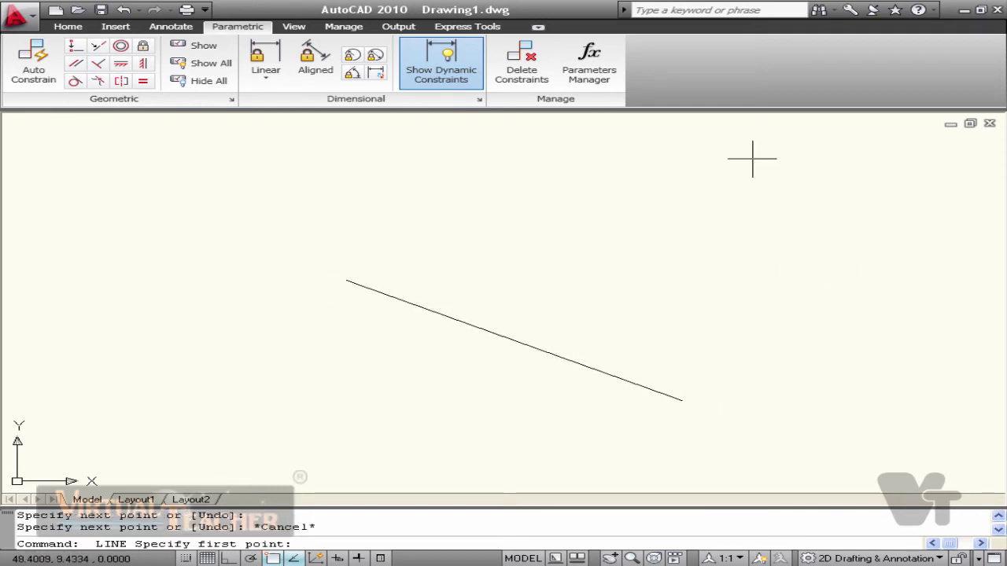
click(740, 153)
click(725, 298)
key(Escape)
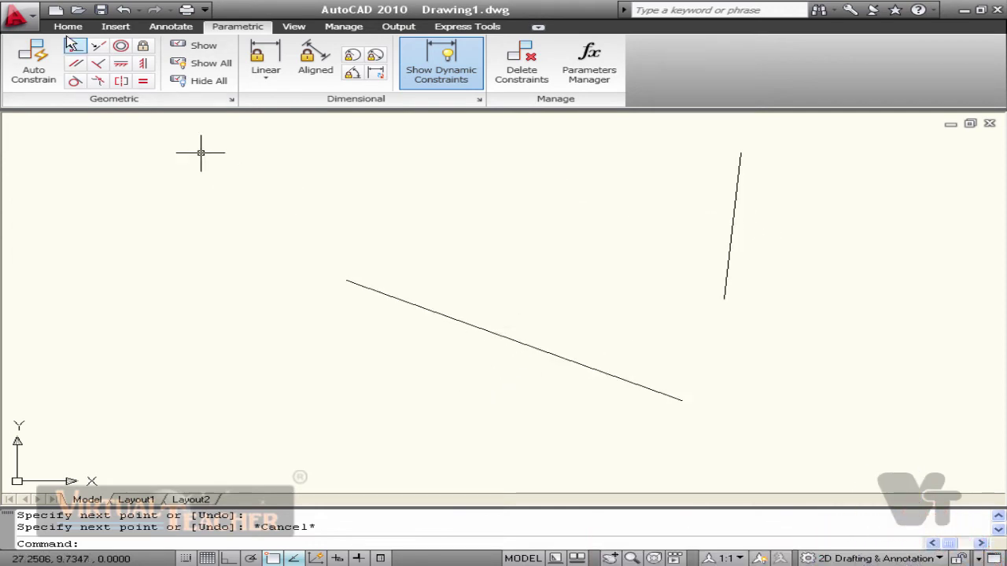
- Make the sloping line perpendicular to the near-vertical line, after undoing a first attempt
click(98, 65)
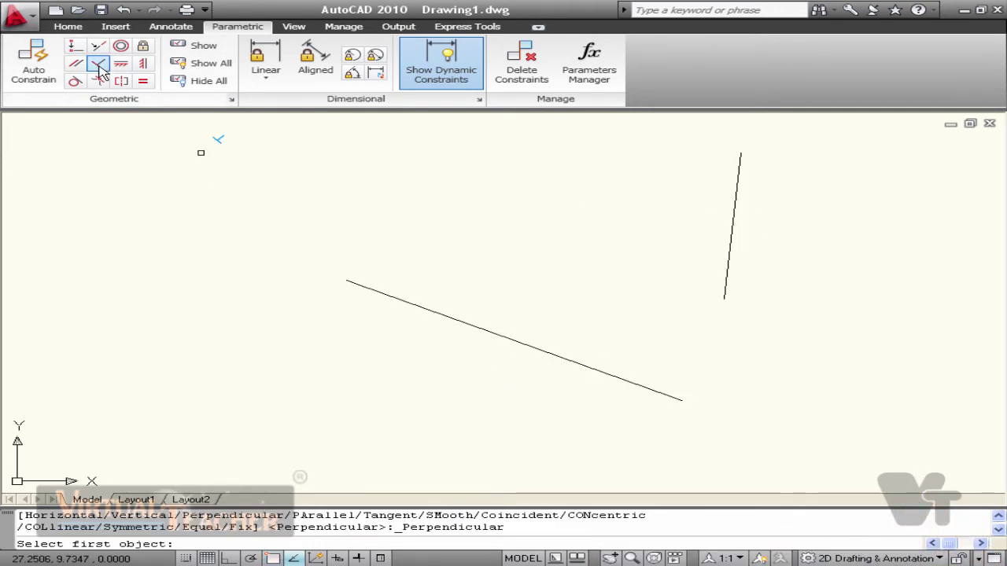
click(547, 351)
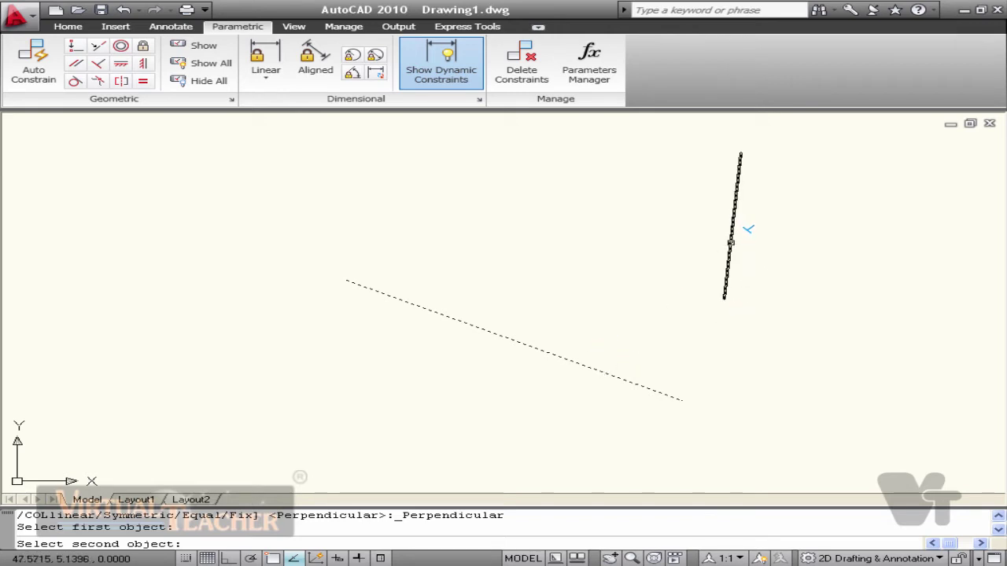
key(ctrl+z)
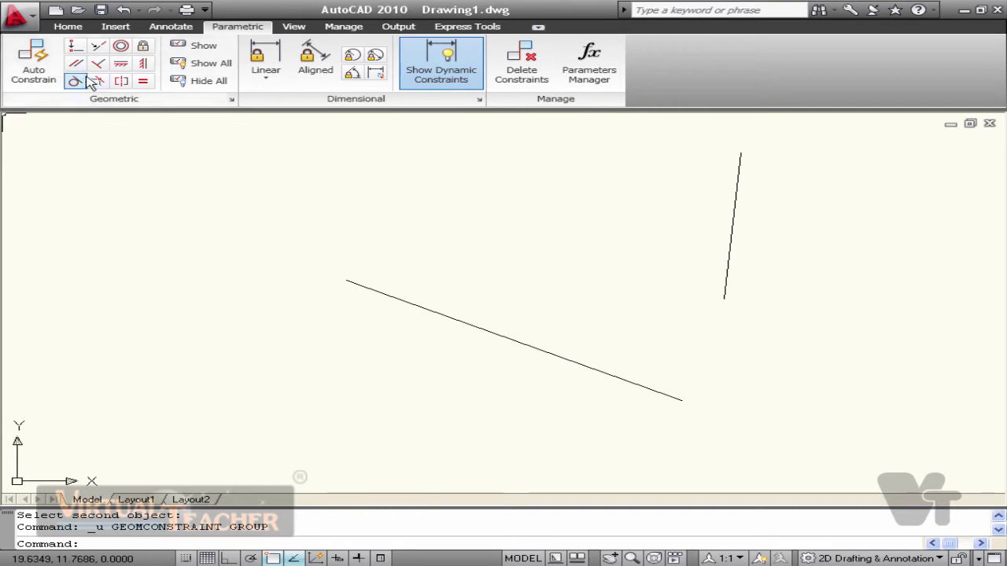
click(97, 64)
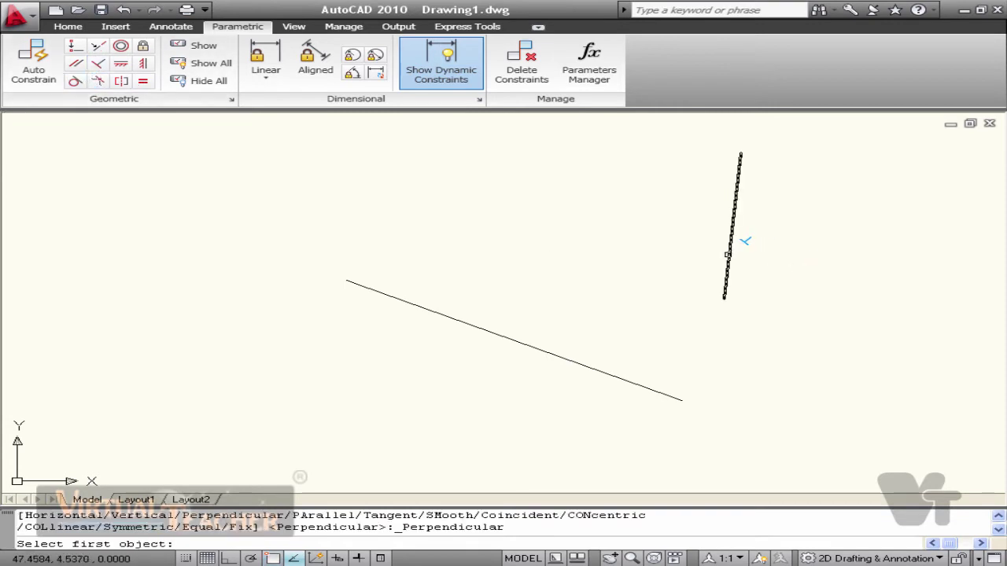
click(728, 255)
click(591, 369)
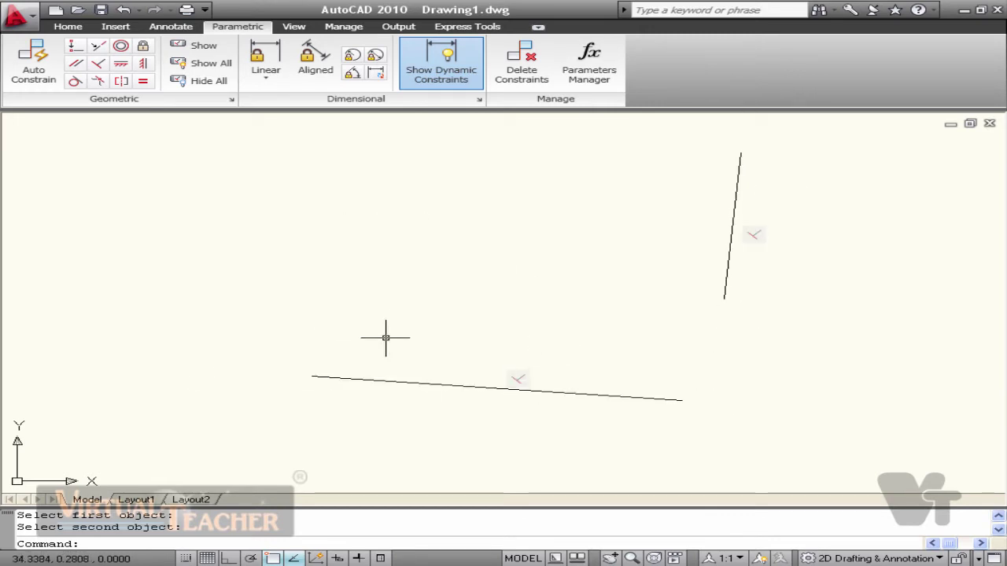
- Window-select both lines with their constraint and erase them with E
click(441, 343)
click(117, 115)
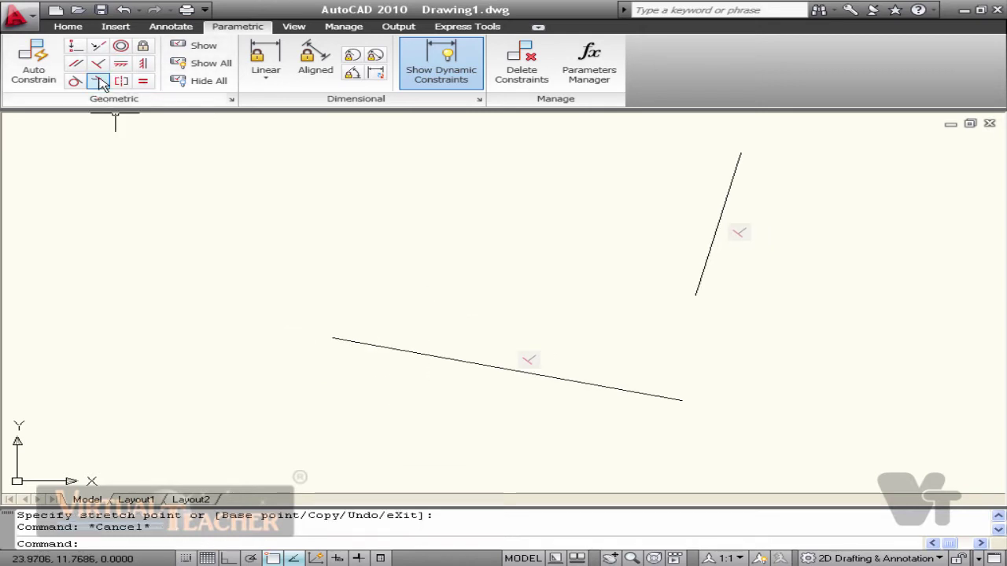
text(e)
key(Return)
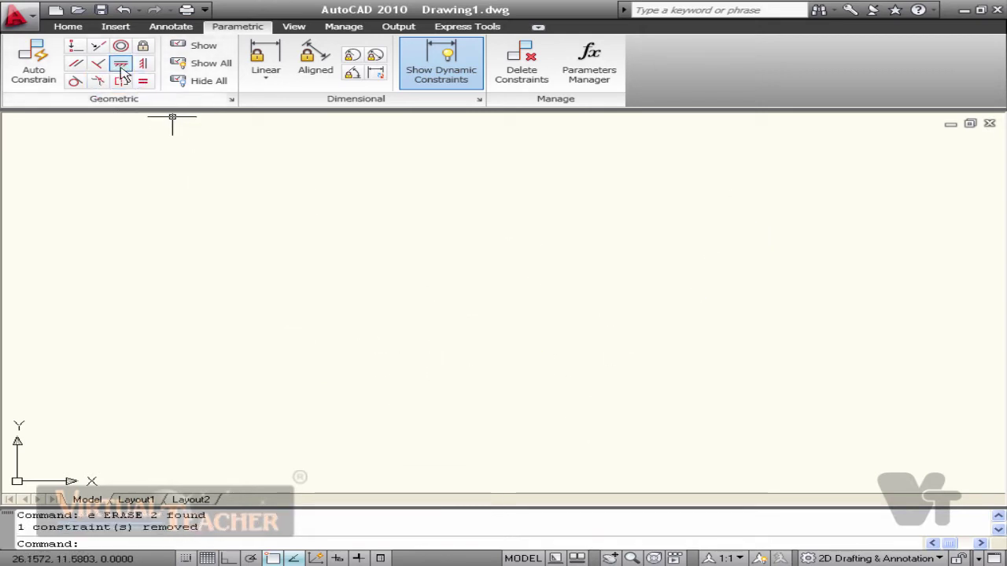
- Draw a new line sloping down to the right with the L command
text(l)
key(Return)
click(357, 195)
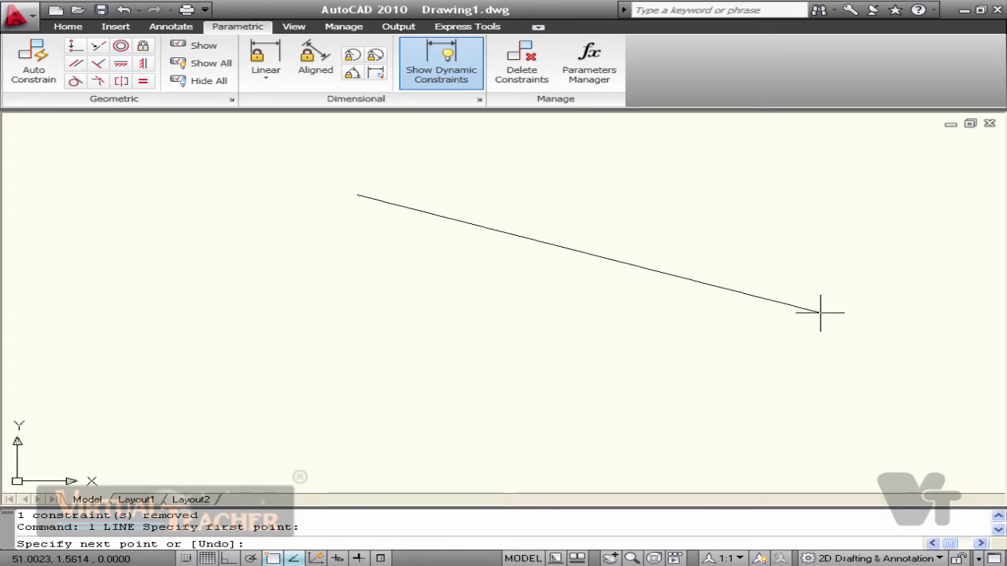
click(810, 311)
key(Escape)
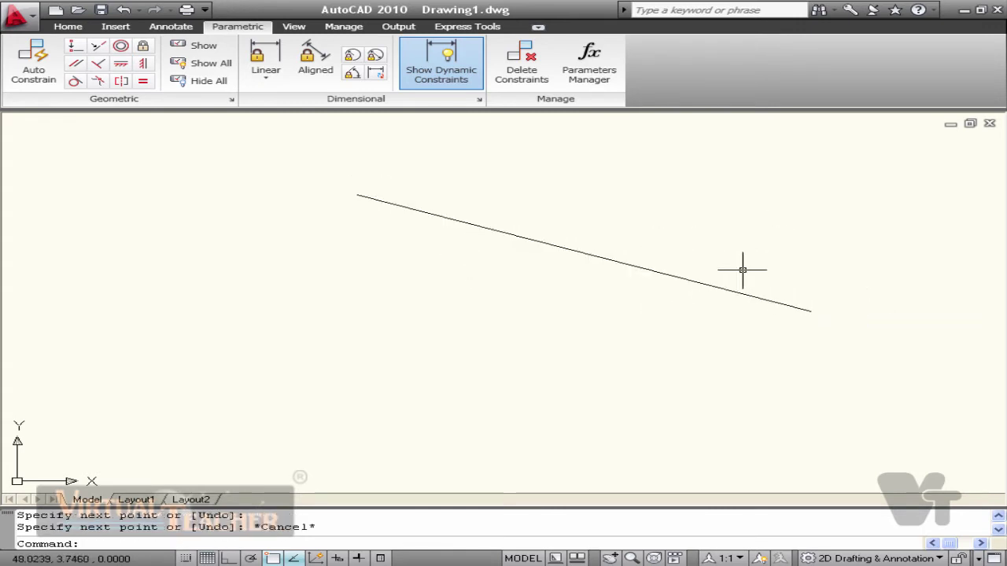
- Apply a Horizontal constraint to make the sloping line horizontal
click(120, 64)
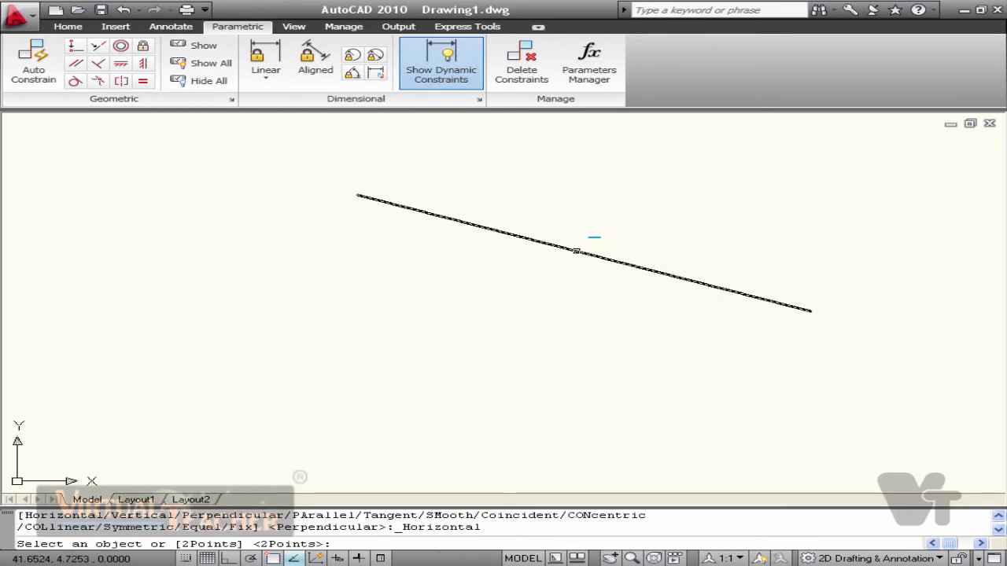
click(576, 251)
click(721, 220)
key(Escape)
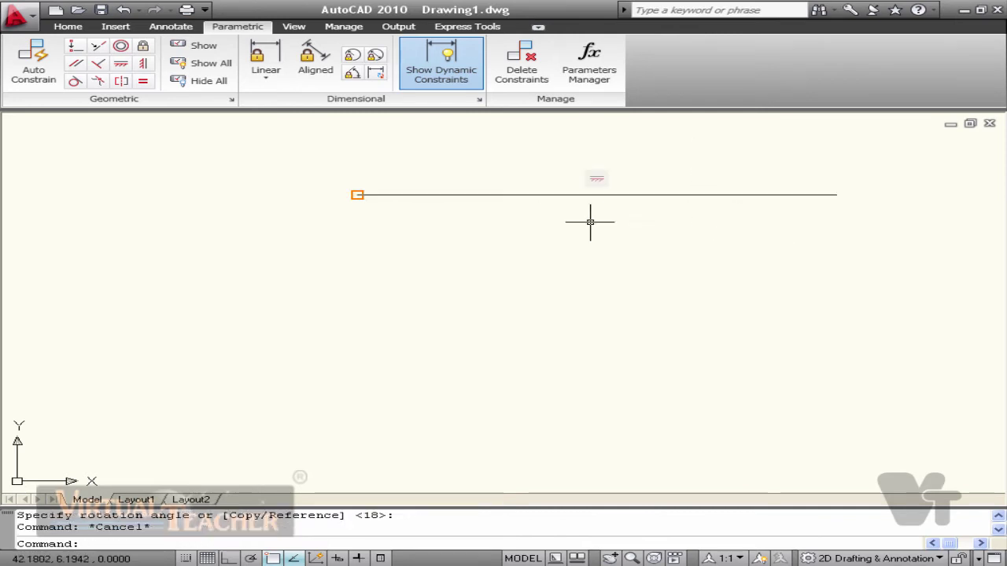
key(Escape)
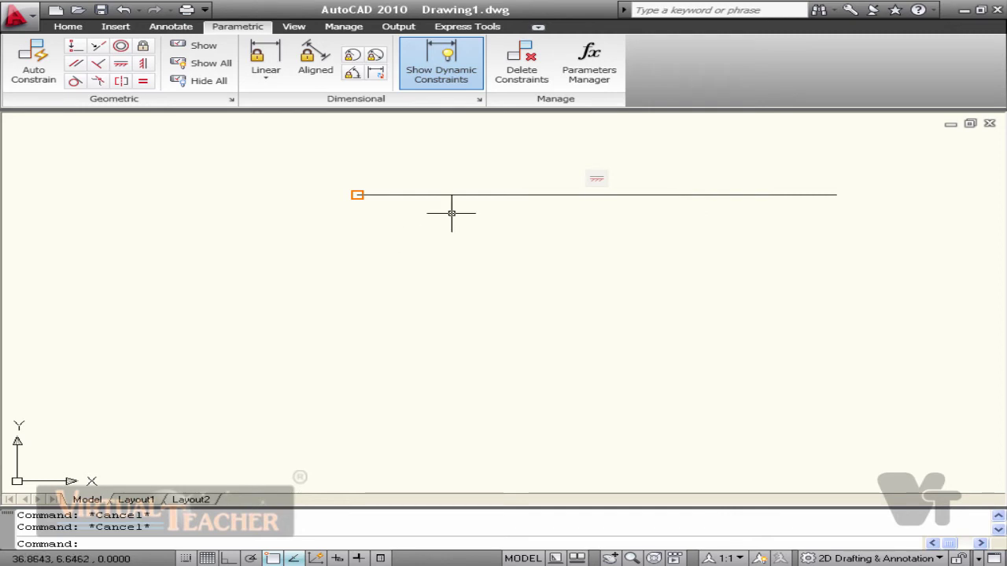
- Select the horizontal line and erase it with E, removing its constraint too
click(652, 194)
text(e)
key(Return)
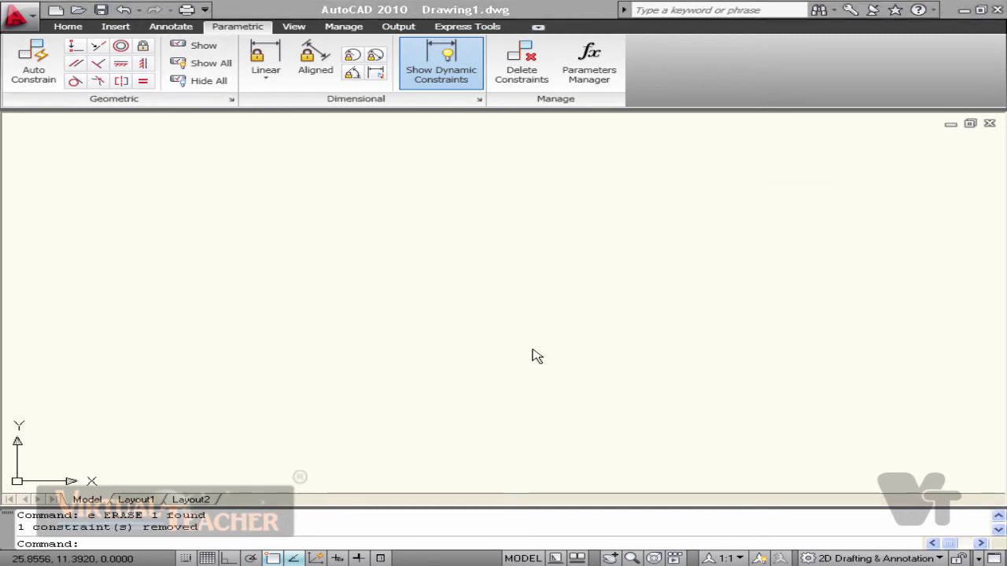
text(l)
key(Return)
click(355, 237)
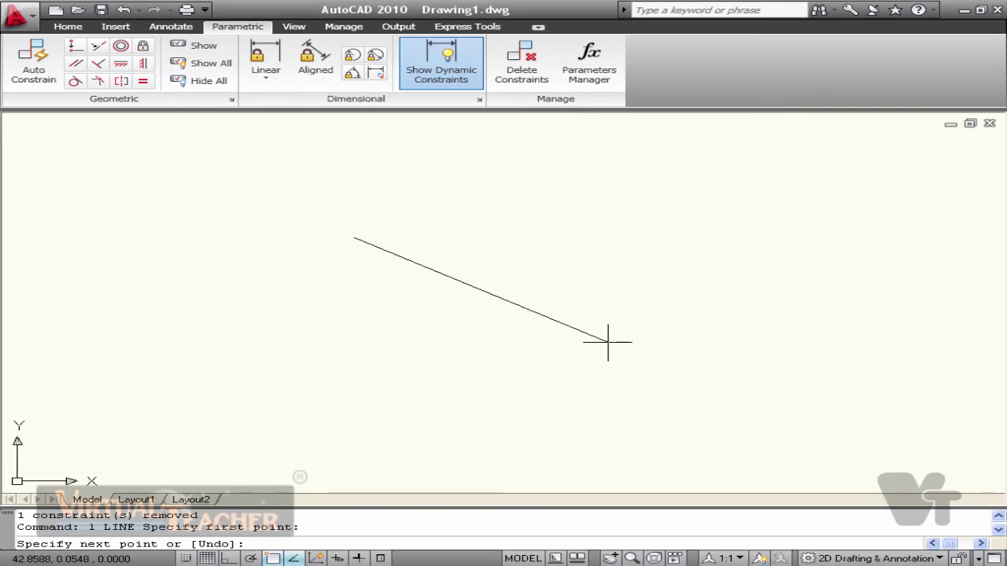
click(668, 353)
key(Escape)
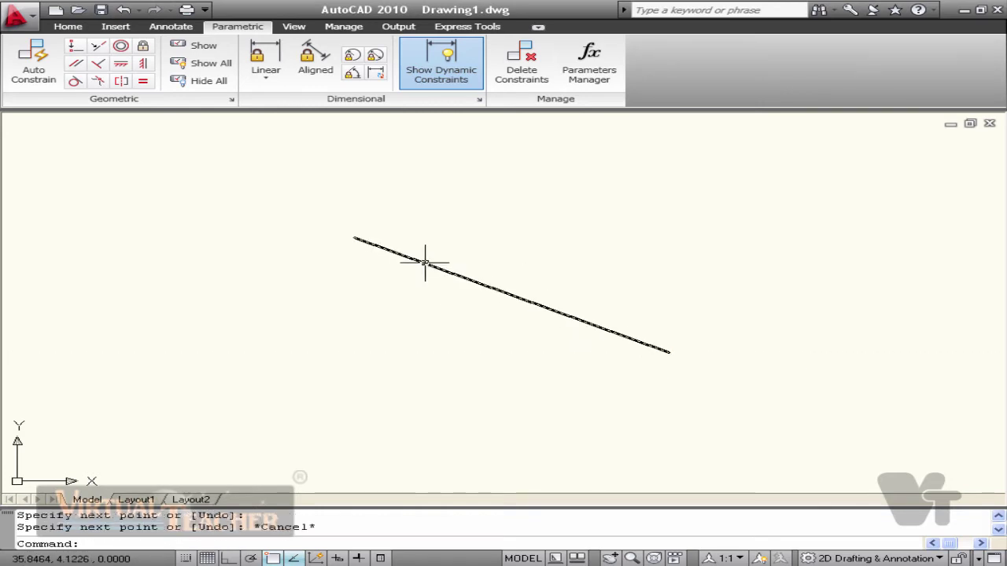
click(144, 66)
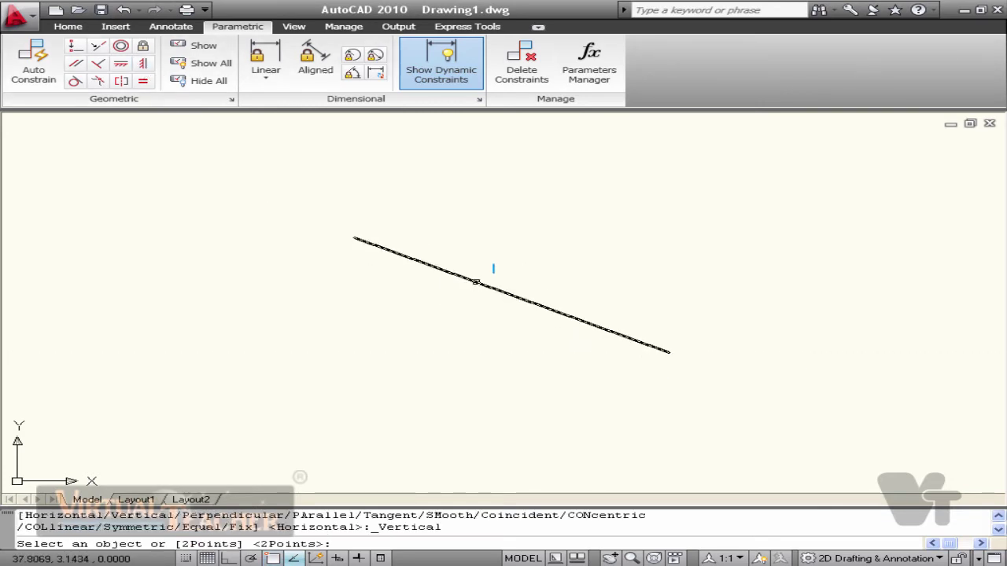
click(476, 280)
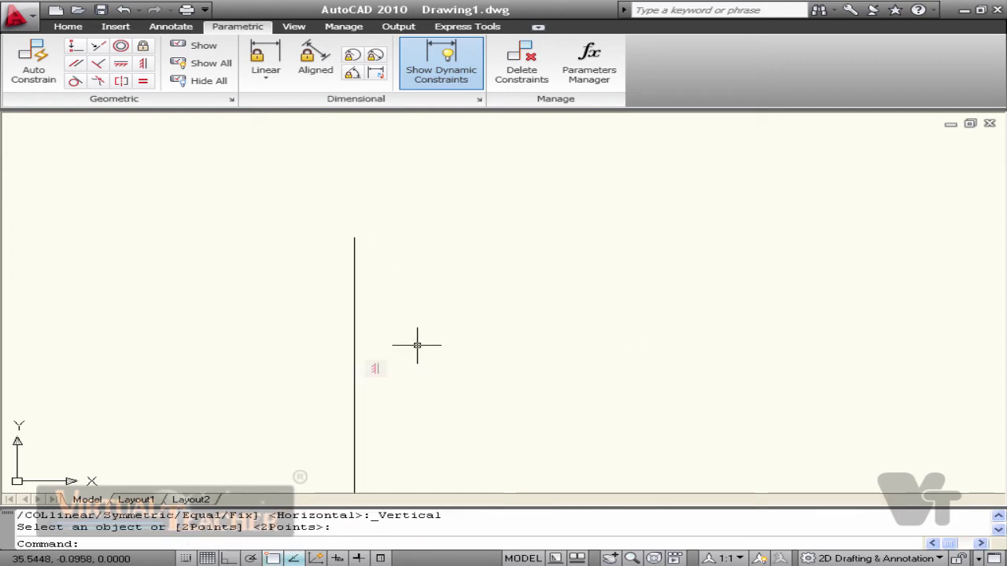
middle_drag(417, 344, 416, 263)
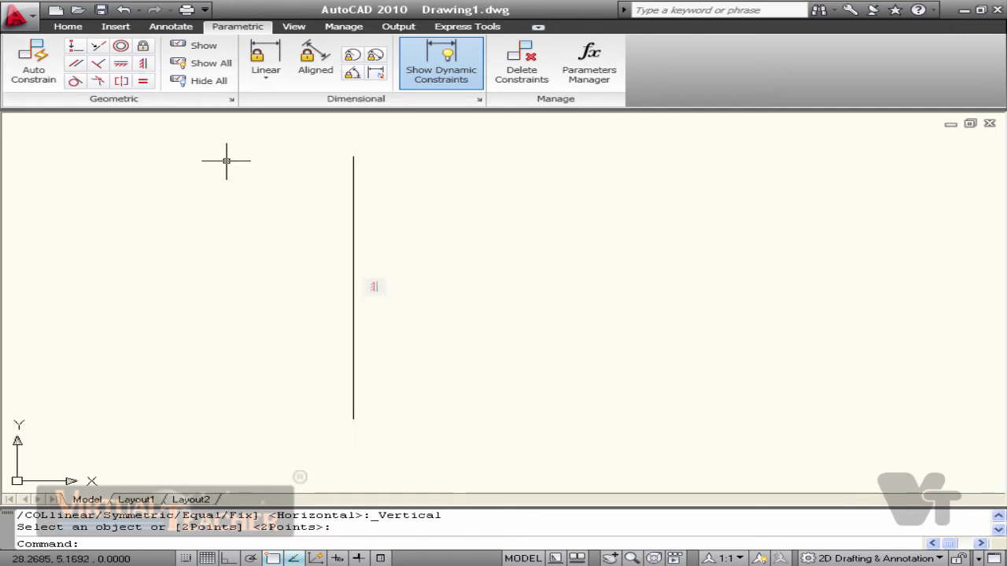
text(e)
key(Return)
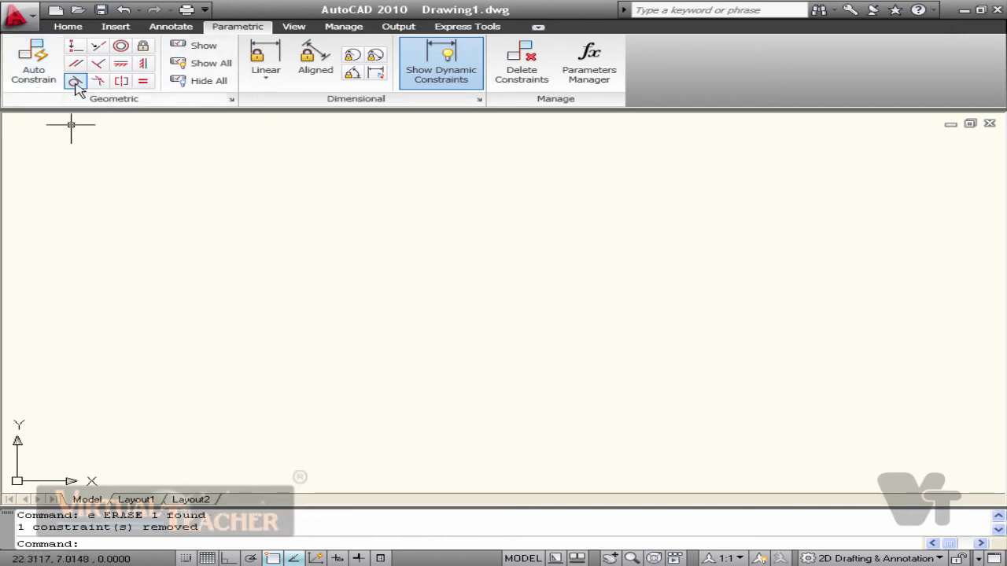
text(c)
key(Return)
click(457, 303)
click(457, 351)
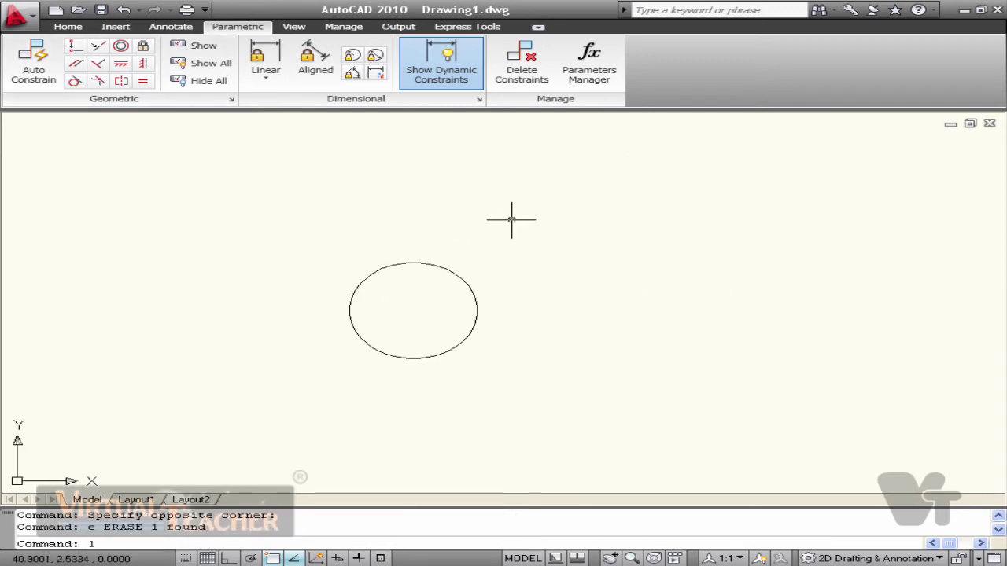
text(l)
key(Return)
click(499, 194)
click(761, 327)
key(Escape)
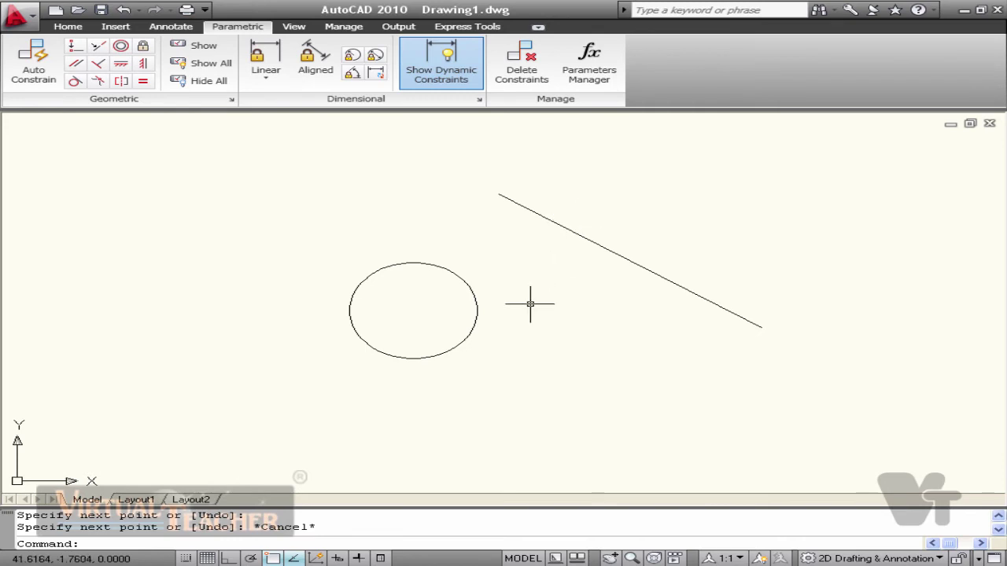
click(75, 81)
click(541, 214)
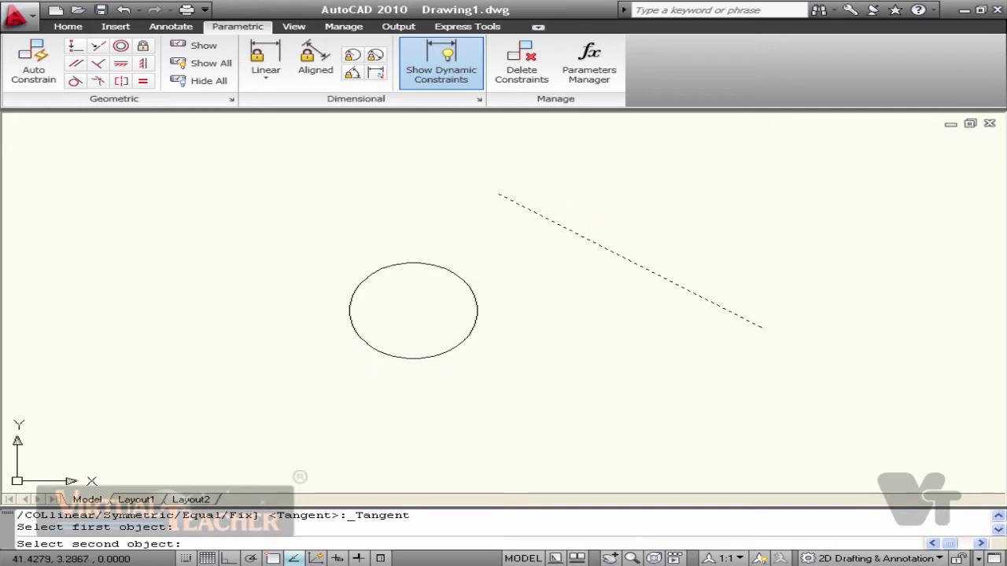
click(464, 271)
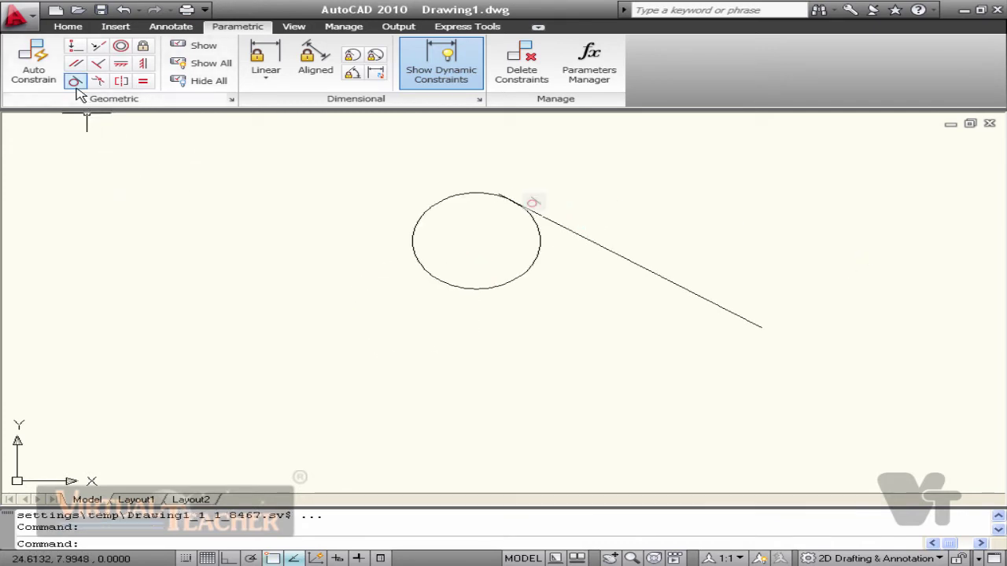
key(ctrl+z)
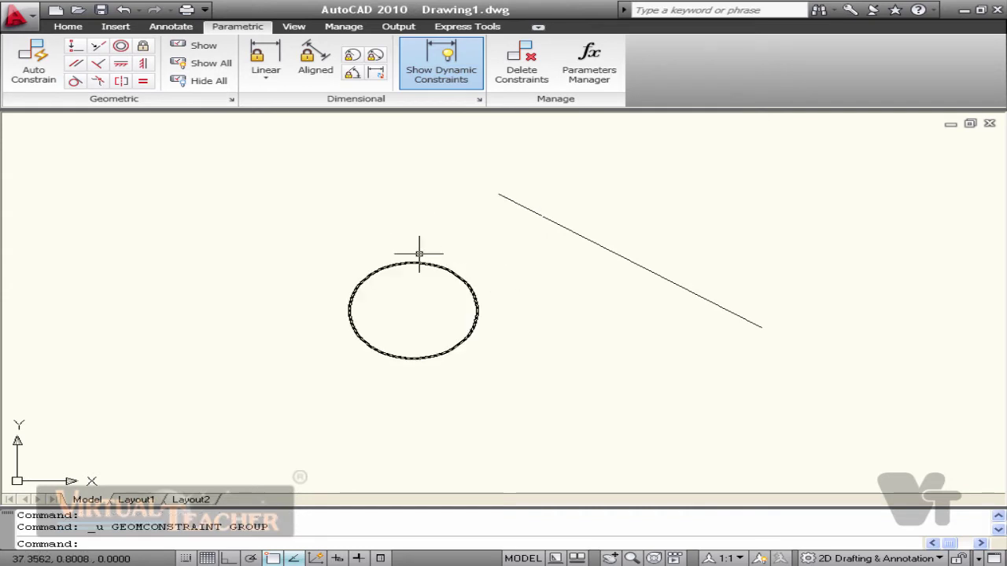
click(76, 82)
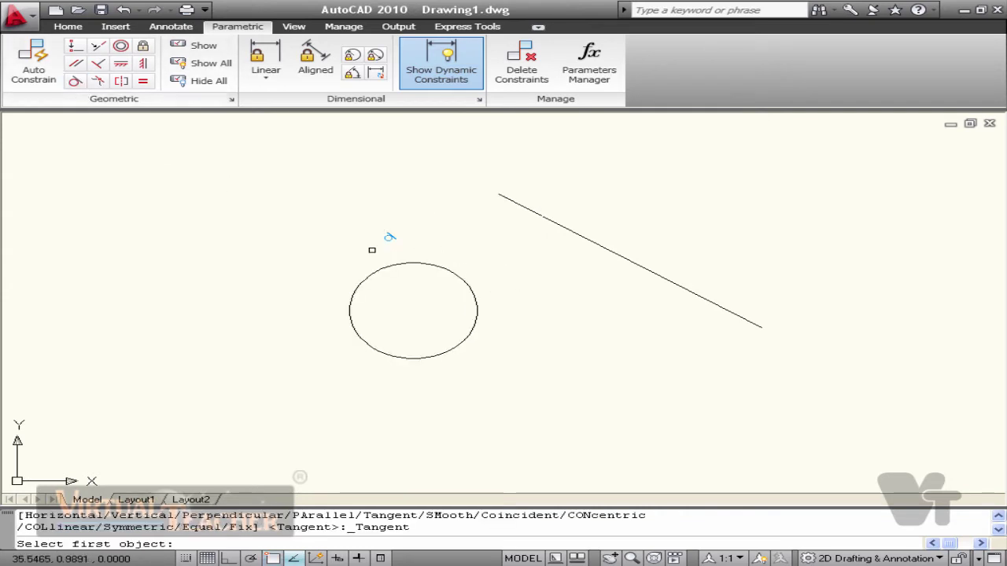
click(449, 271)
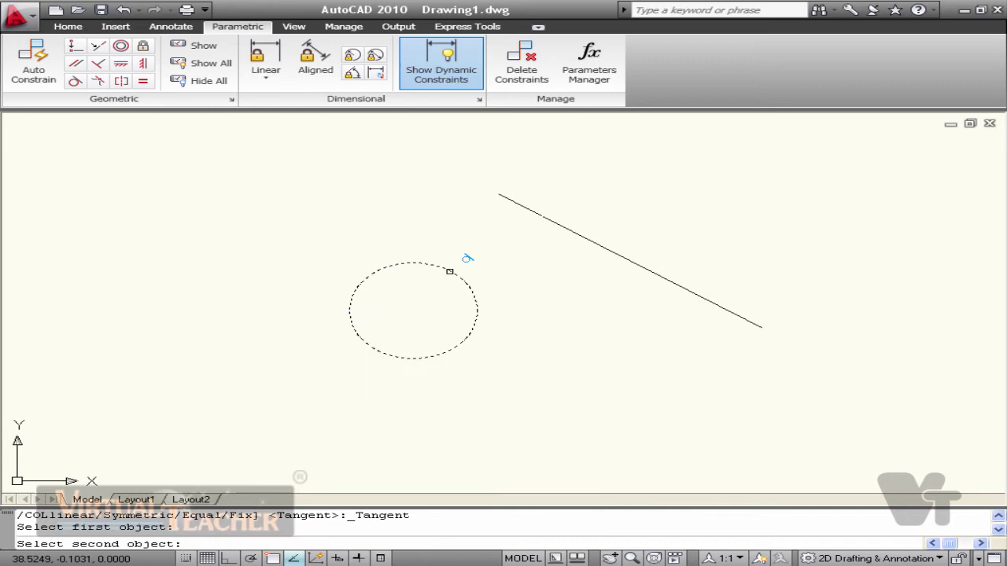
click(527, 217)
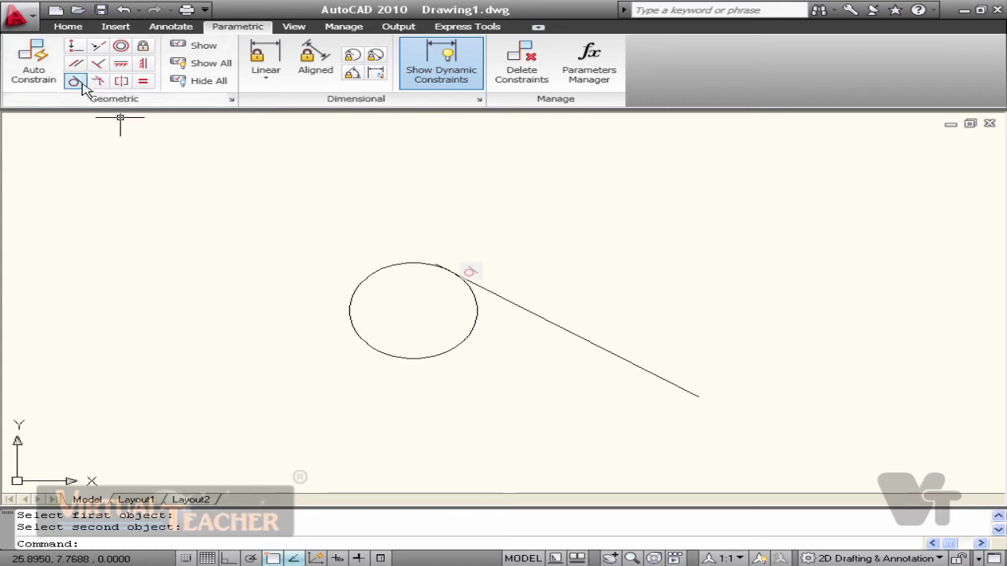
key(ctrl+a)
text(e)
key(Return)
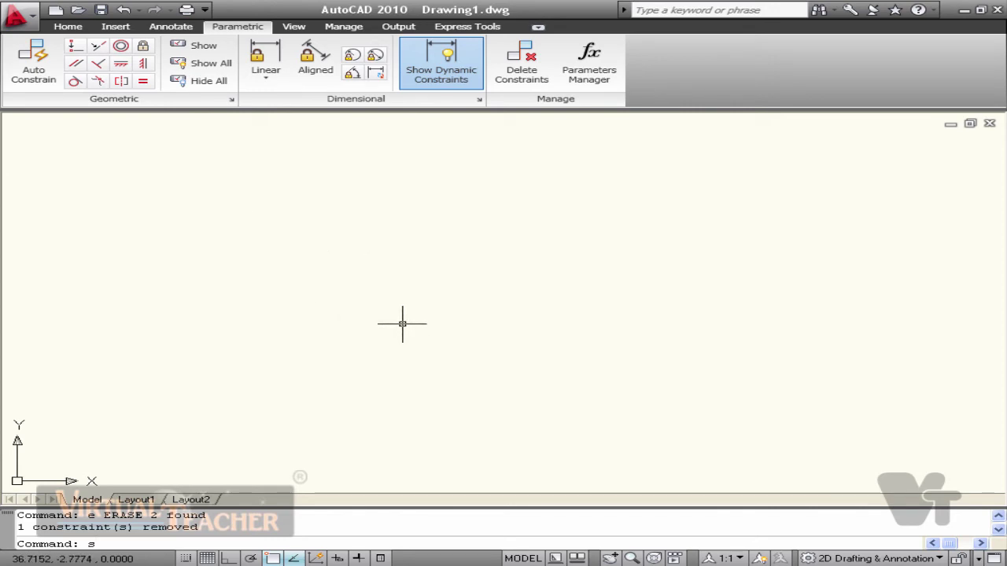
- Draw a three-point wavy spline with SPL
text(s)
key(Escape)
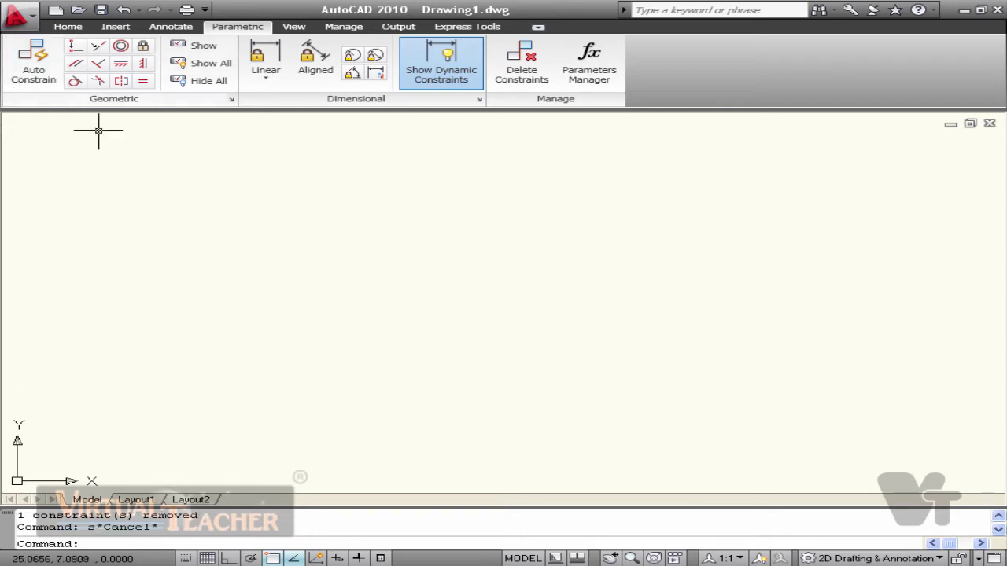
text(spl)
key(Return)
click(299, 364)
click(438, 250)
click(656, 249)
key(Return)
key(Return)
key(Return)
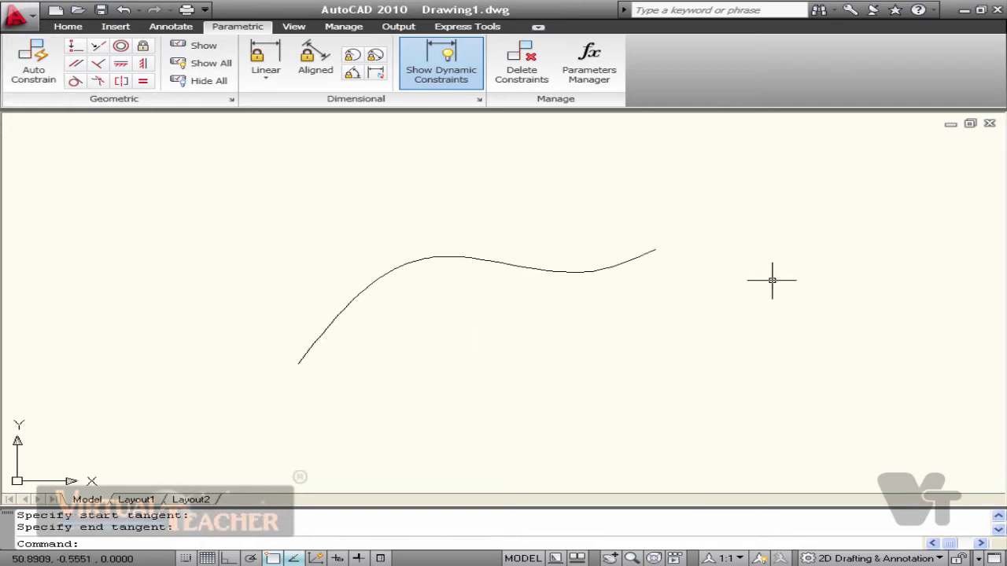
- Draw a straight line starting just right of the spline's end
middle_drag(770, 281, 672, 278)
text(l)
key(Return)
click(650, 299)
click(848, 218)
key(Escape)
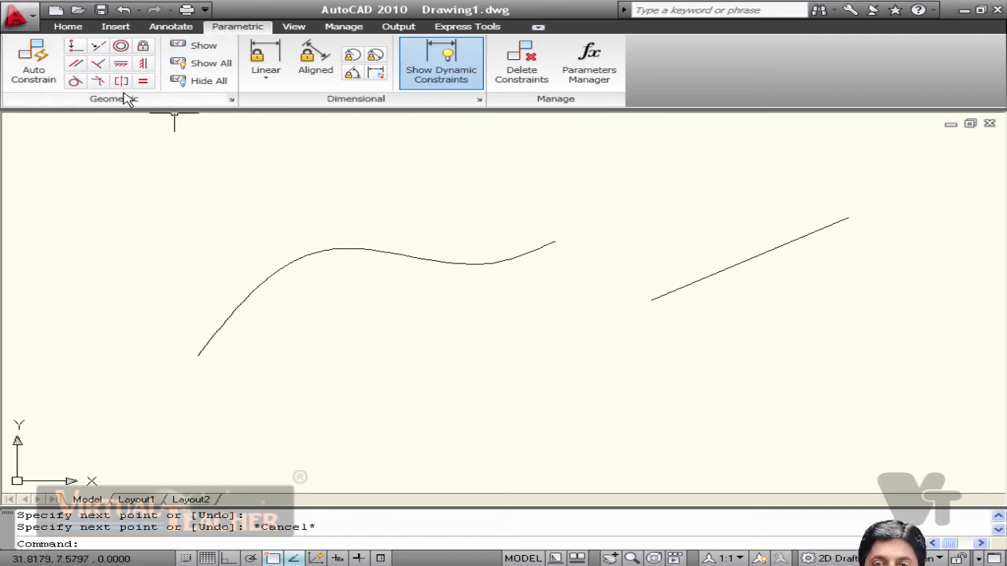
- Smooth-constrain the line to the spline's end, then erase the line
click(99, 84)
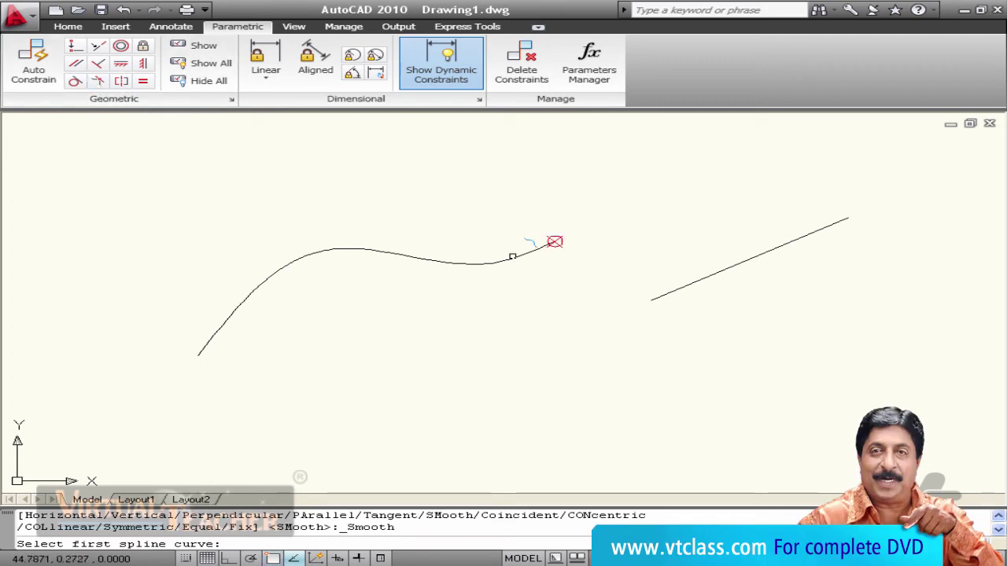
click(519, 254)
click(653, 299)
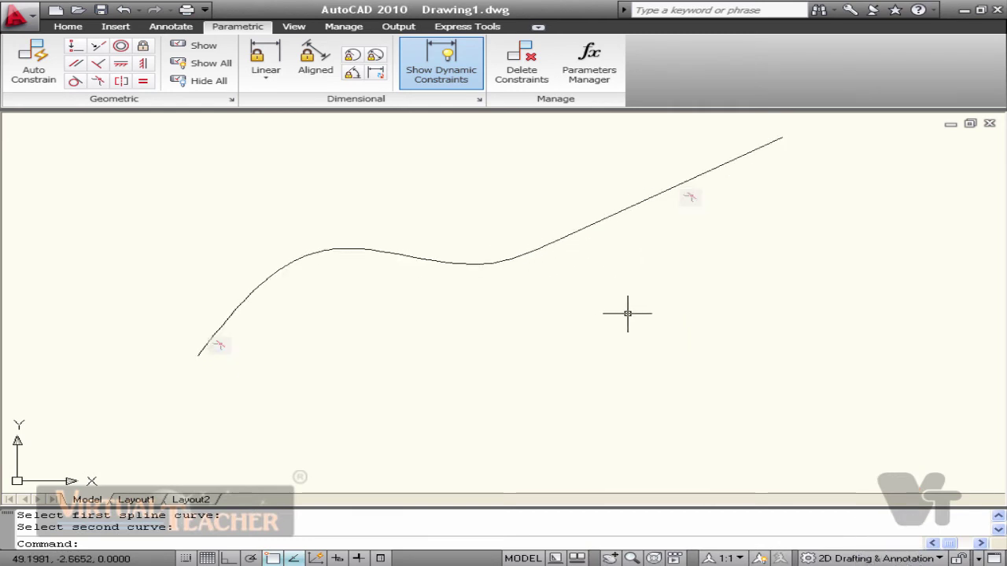
text(e)
key(Return)
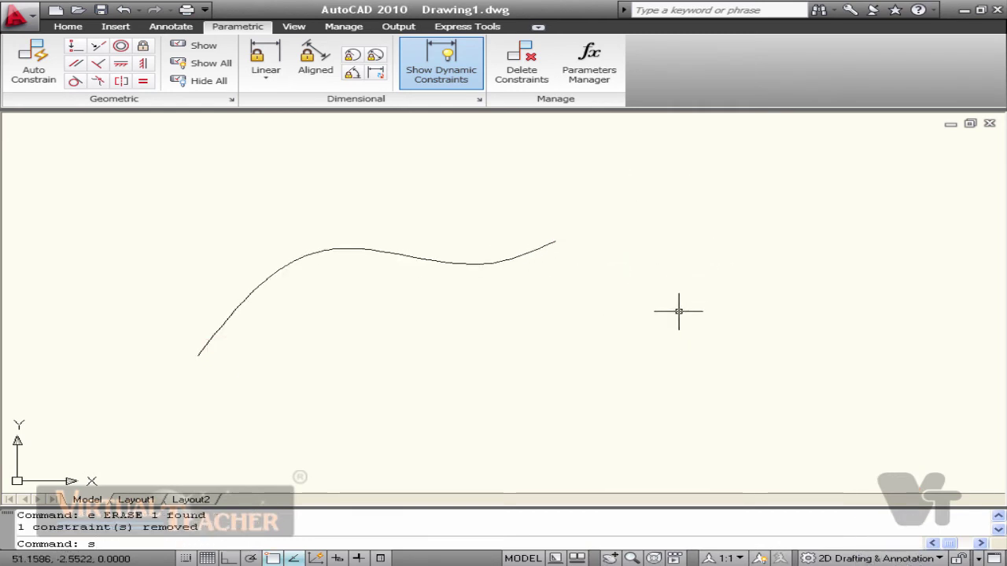
- Draw a second four-point spline to the right with SP
text(sp)
key(Return)
click(607, 330)
click(626, 276)
click(767, 289)
click(882, 208)
key(Return)
key(Return)
key(Return)
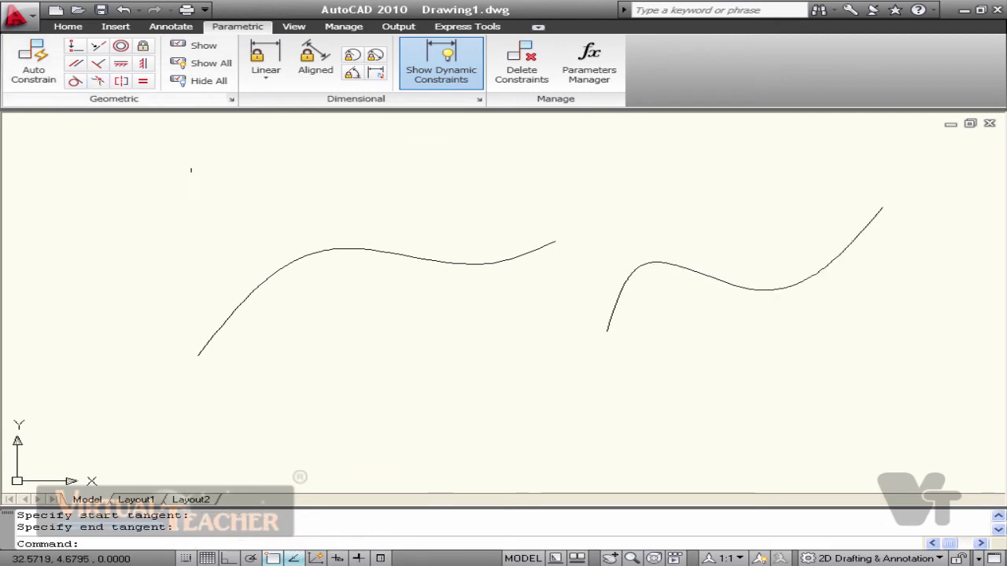
- Join the two splines with a Smooth constraint, picking the right spline first
click(98, 81)
click(607, 329)
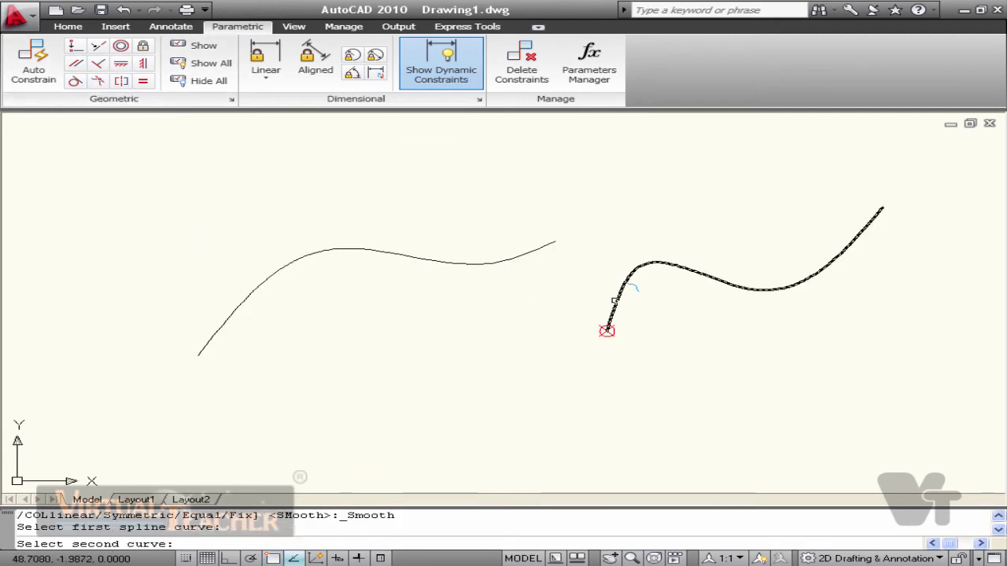
click(554, 239)
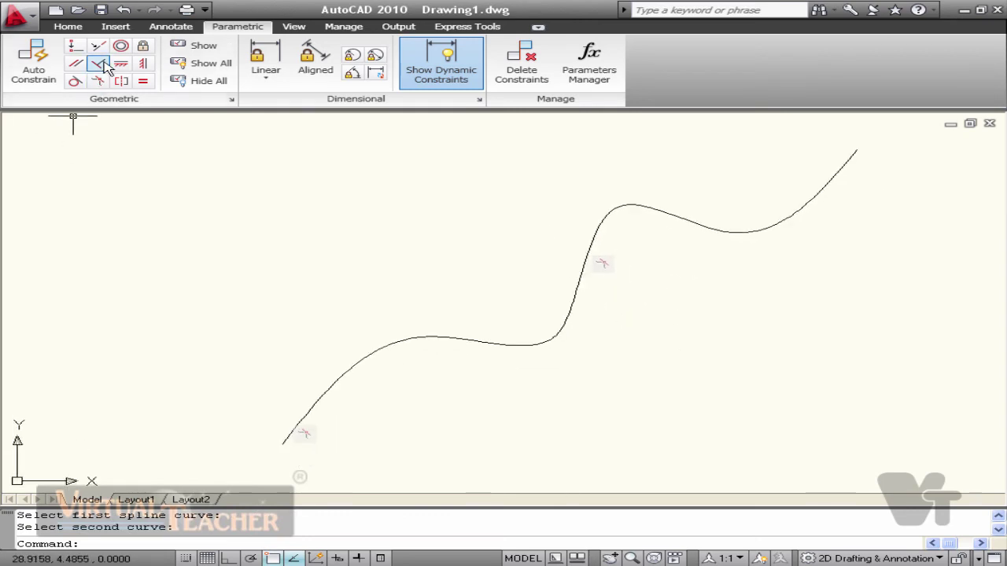
- Window-select the joined curve and erase it
click(309, 181)
click(598, 331)
text(e)
key(Return)
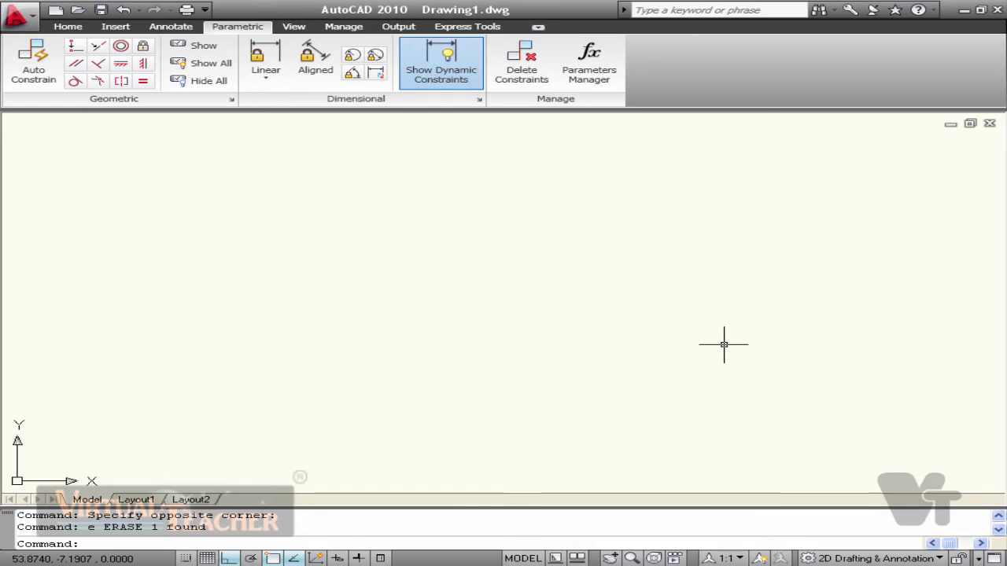
- Draw a vertical line with a slanted line on each side of it
text(l)
key(Return)
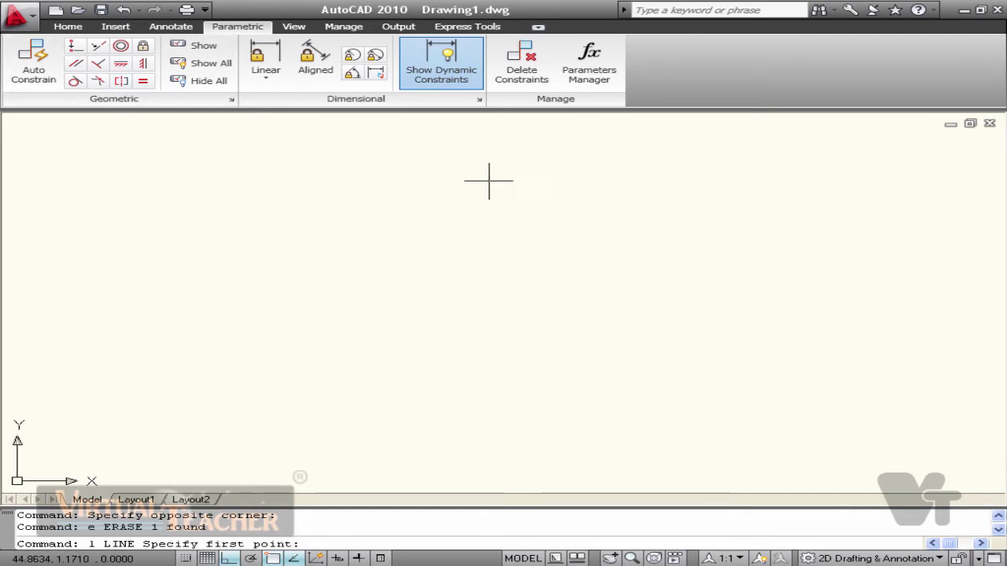
click(489, 179)
click(489, 400)
key(Escape)
key(Return)
click(443, 213)
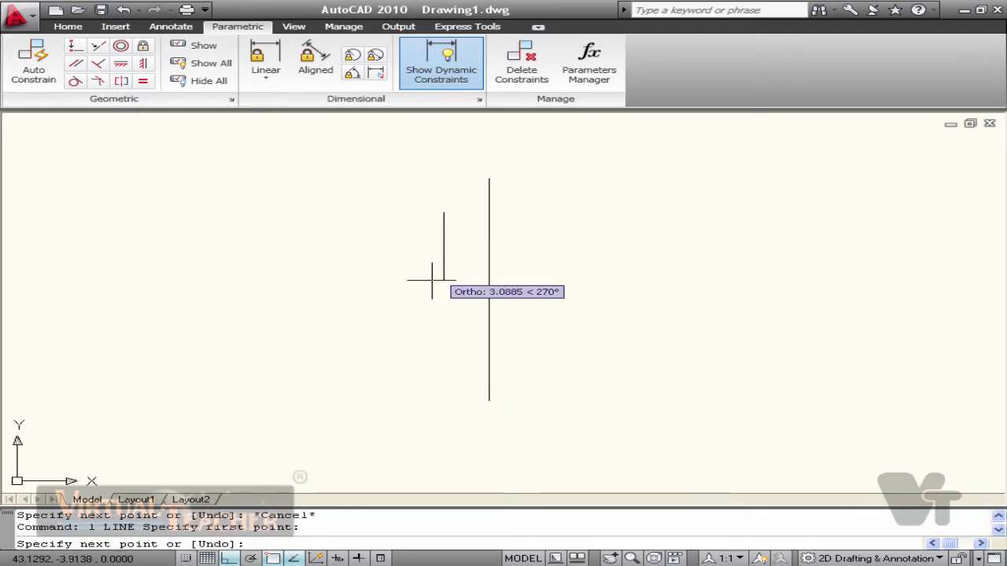
click(410, 341)
key(Escape)
key(Return)
click(522, 240)
click(527, 337)
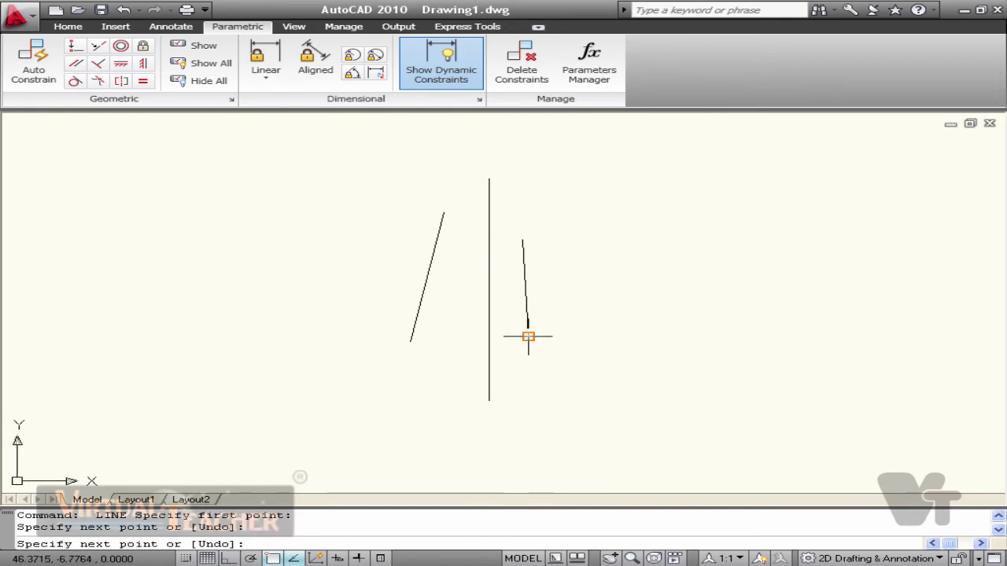
key(Escape)
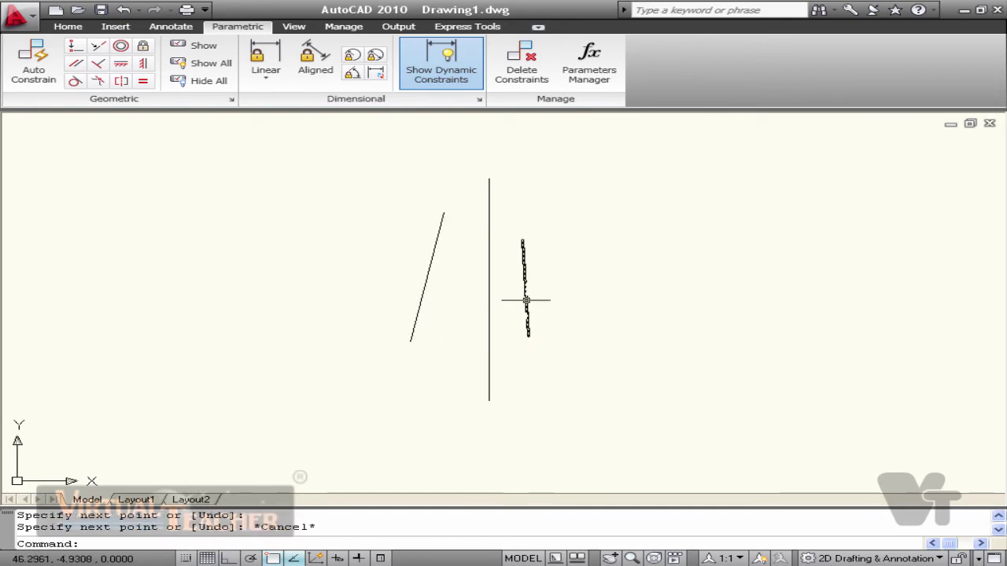
- Make the two slanted lines symmetric about the vertical line
click(121, 80)
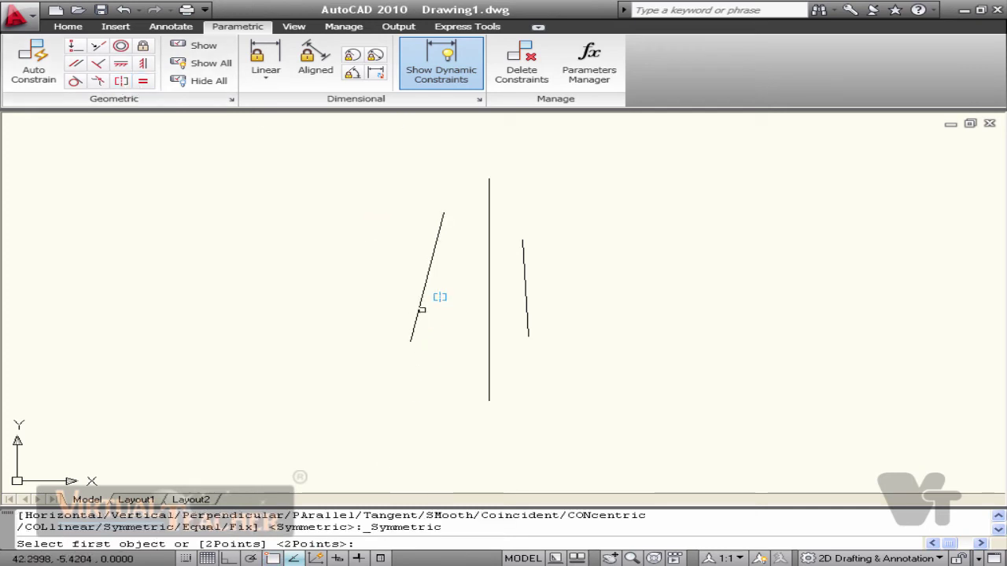
click(422, 299)
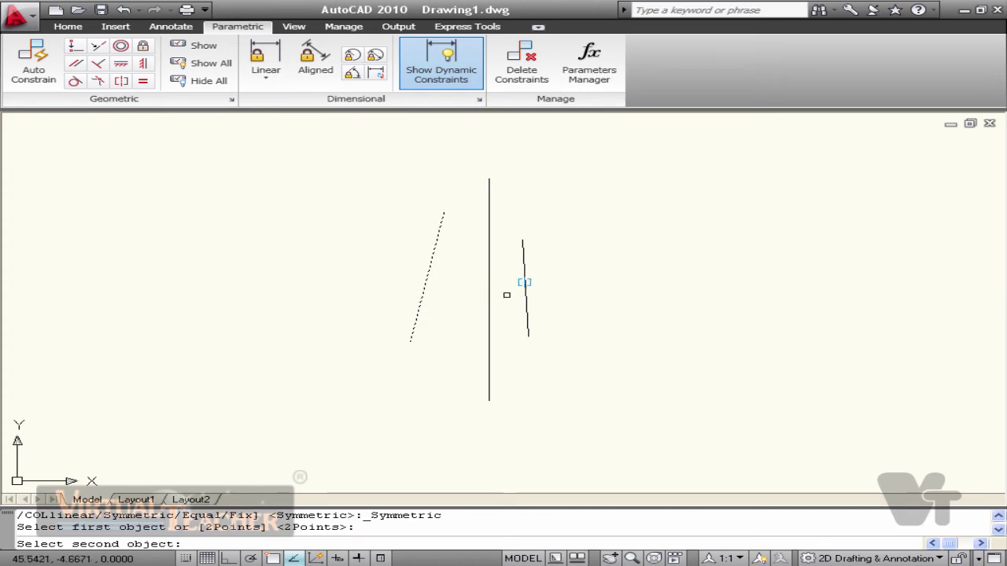
click(525, 291)
click(489, 289)
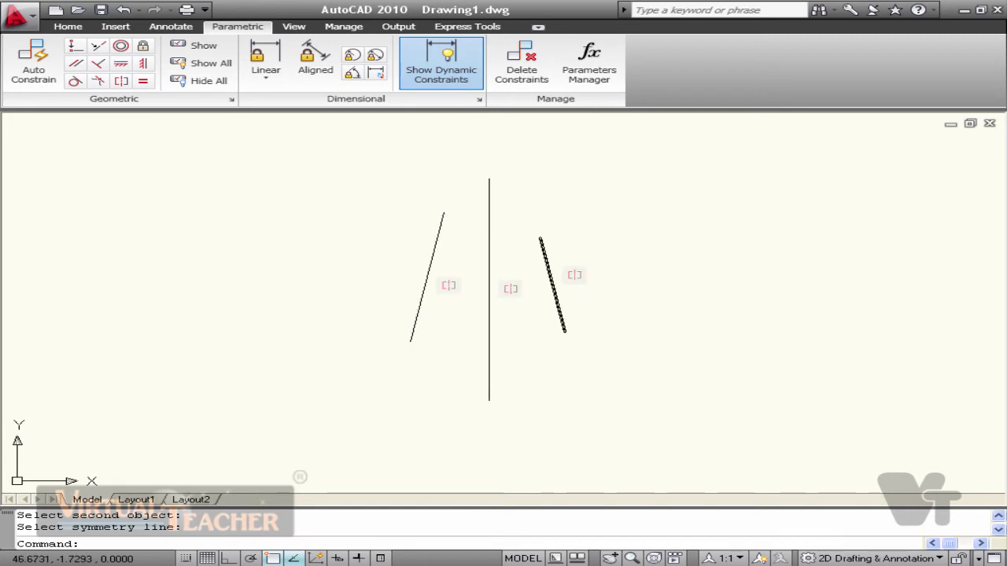
- Grip-stretch the left slanted line's endpoints so the right line mirrors it
click(520, 238)
click(490, 331)
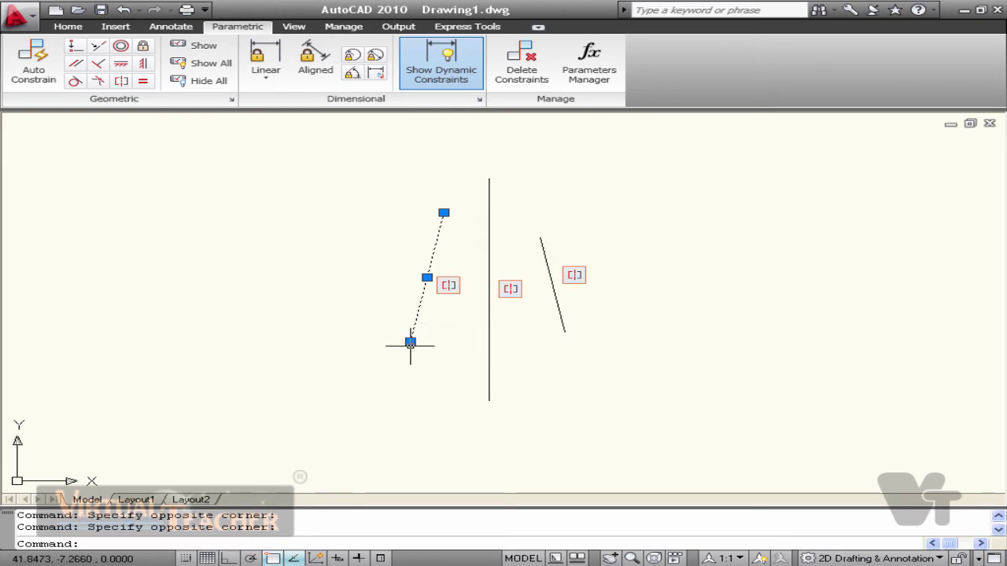
click(410, 342)
click(387, 342)
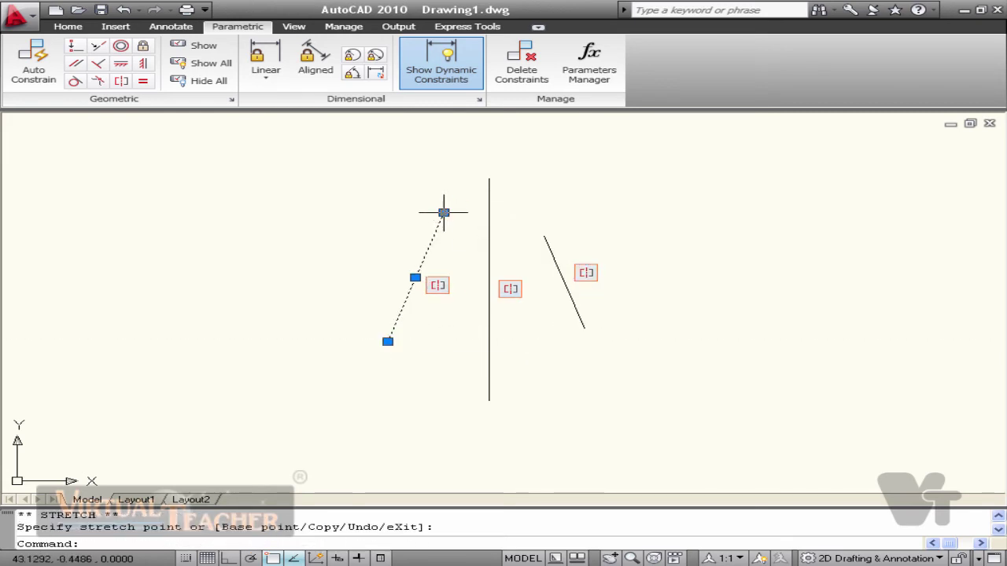
click(443, 213)
click(457, 211)
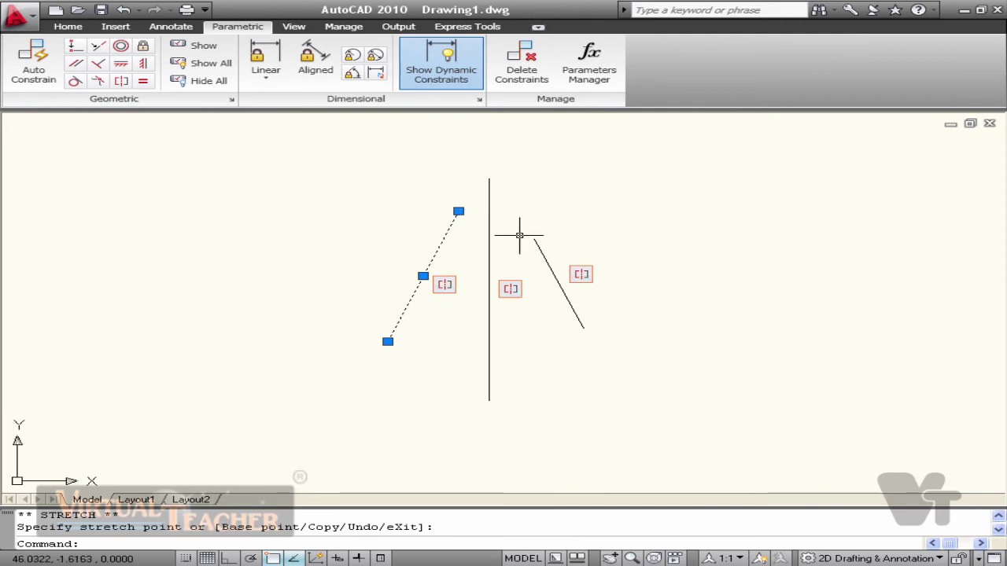
key(Escape)
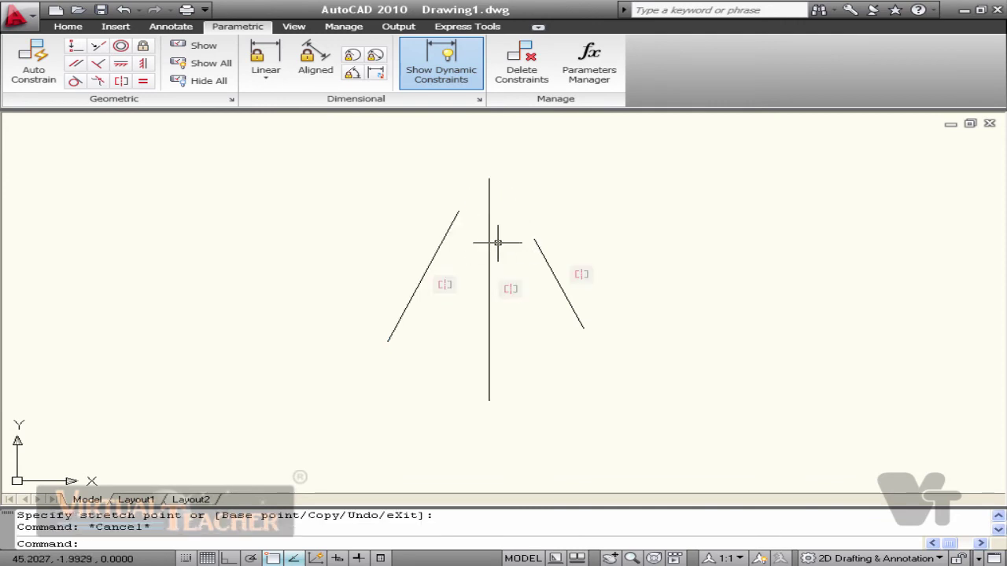
- Erase the lines and their constraints, leaving the canvas empty
key(e)
key(Return)
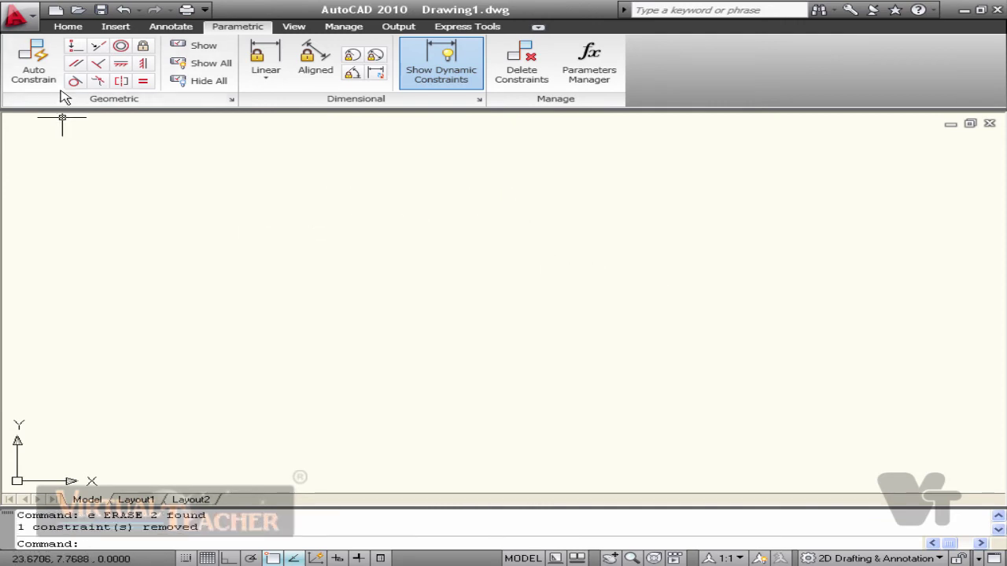
key(l)
key(Return)
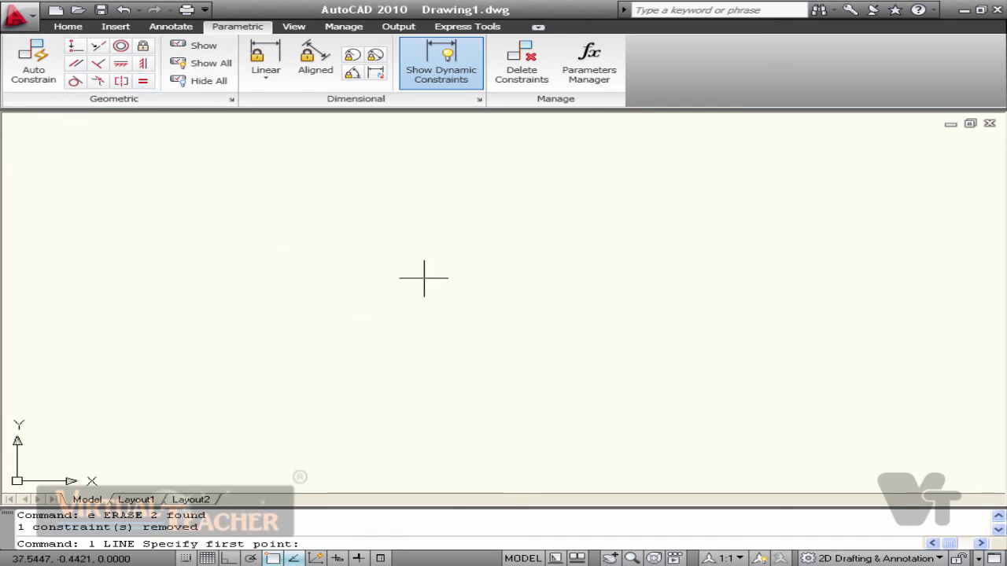
click(422, 276)
key(Escape)
- Draw two circles: diameter 3 on the left and diameter 5 on the right
key(c)
key(Return)
click(418, 274)
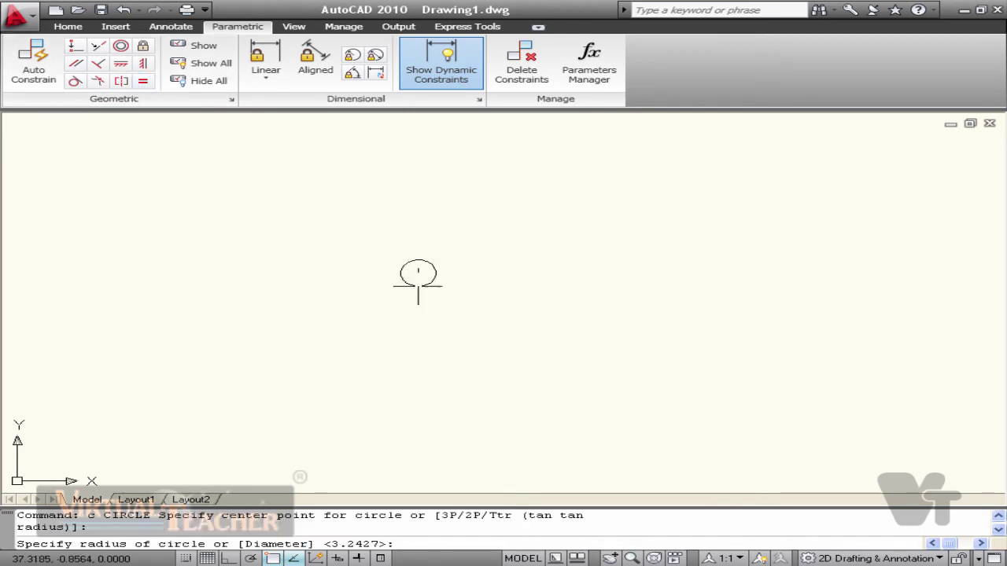
text(d)
key(Return)
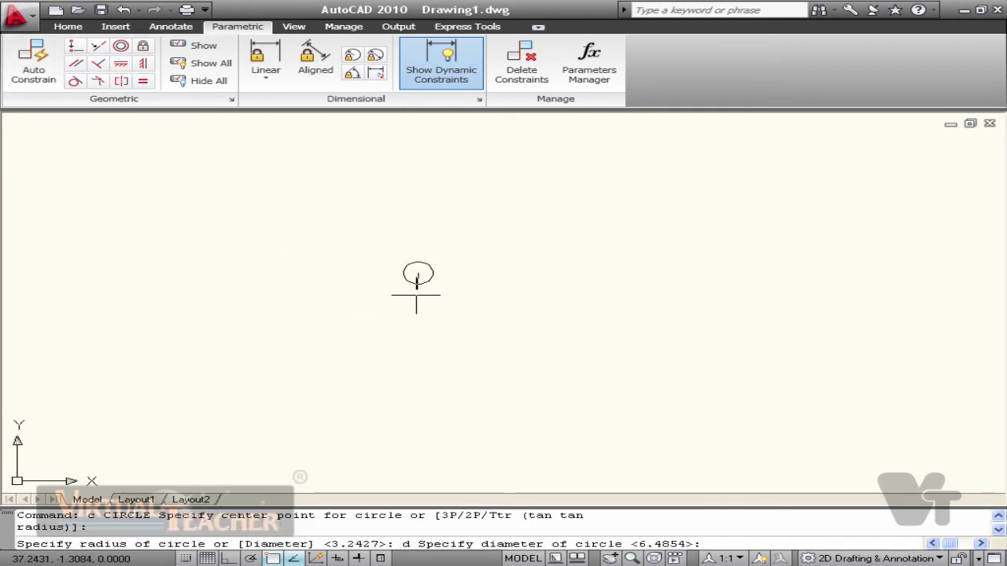
text(3)
key(Return)
text(c)
key(Return)
click(666, 280)
text(d)
key(Return)
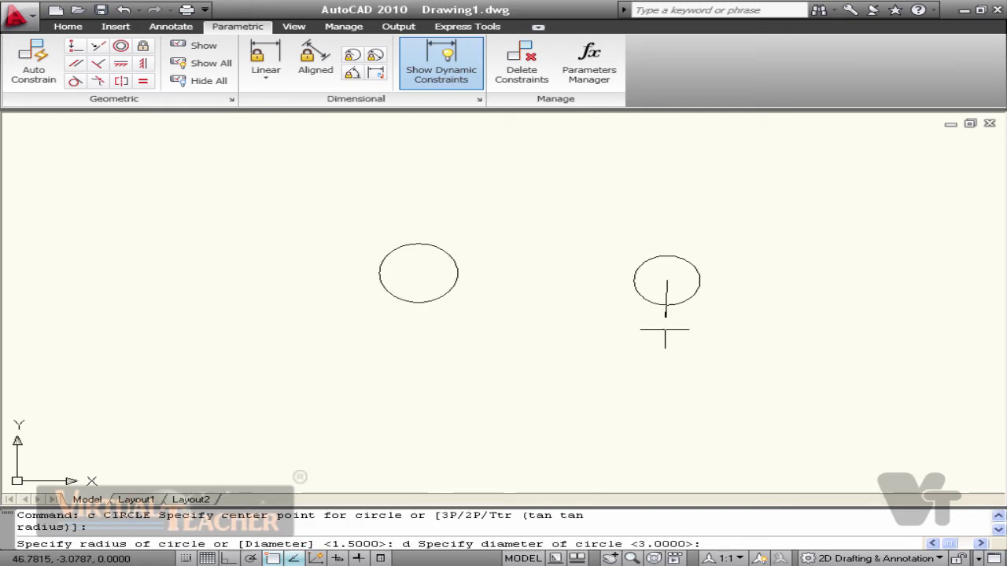
key(Return)
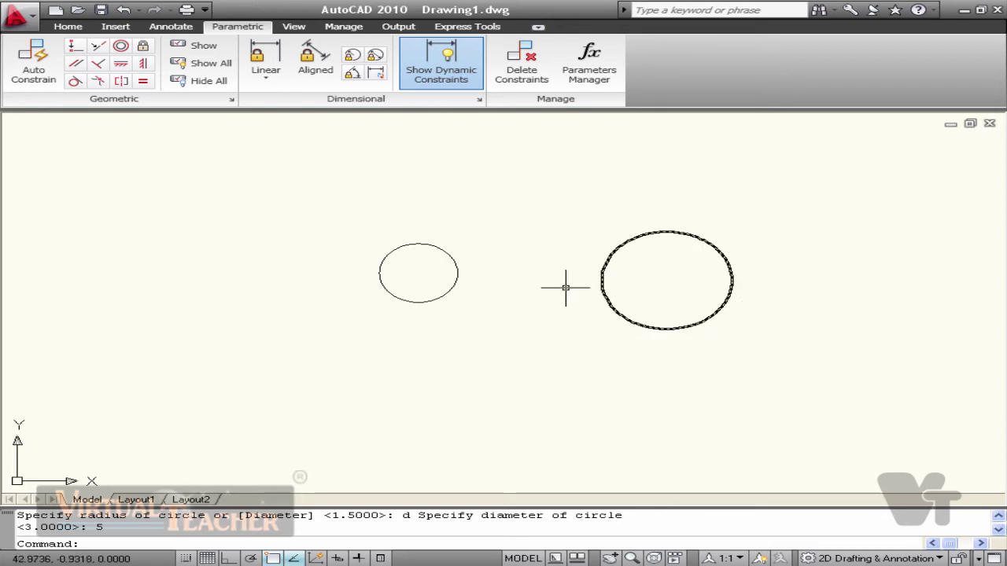
- Apply an Equal constraint so the left circle matches the larger right circle
click(144, 81)
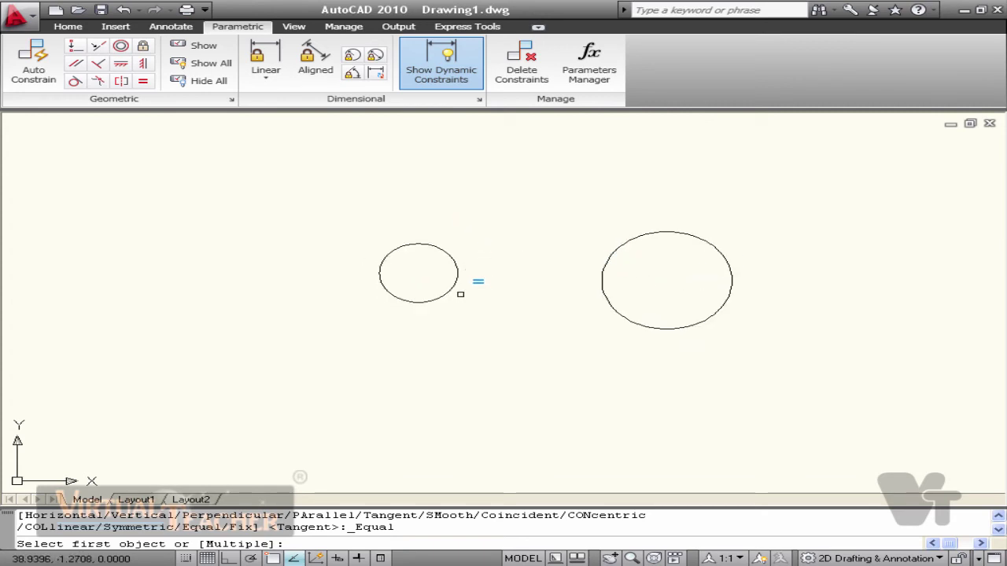
click(439, 249)
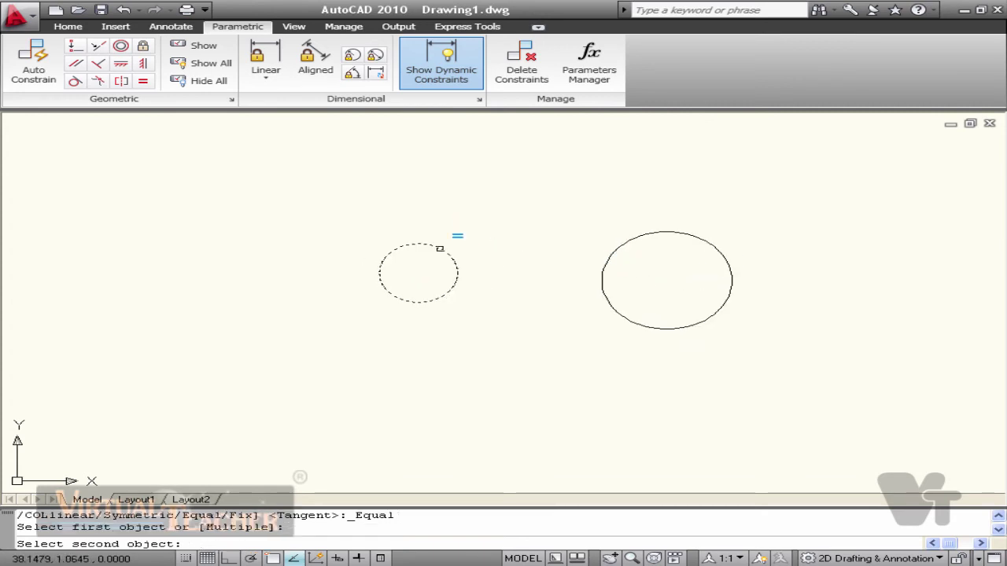
click(651, 239)
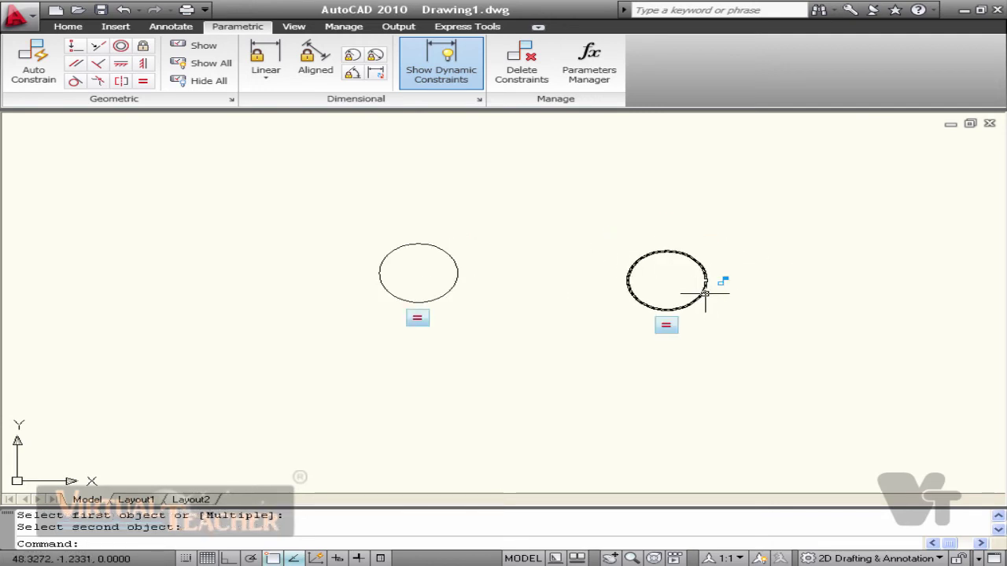
key(ctrl+z)
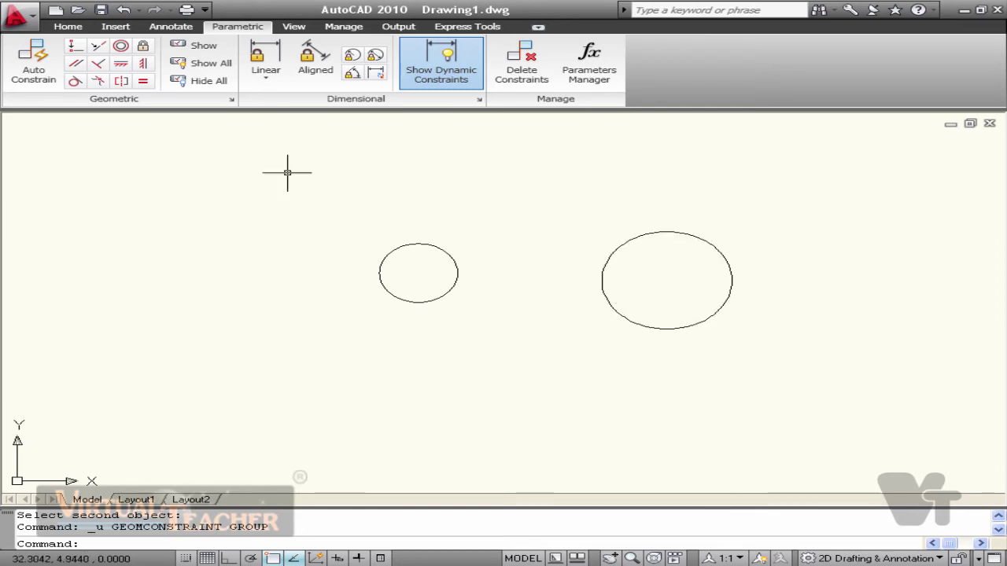
click(145, 82)
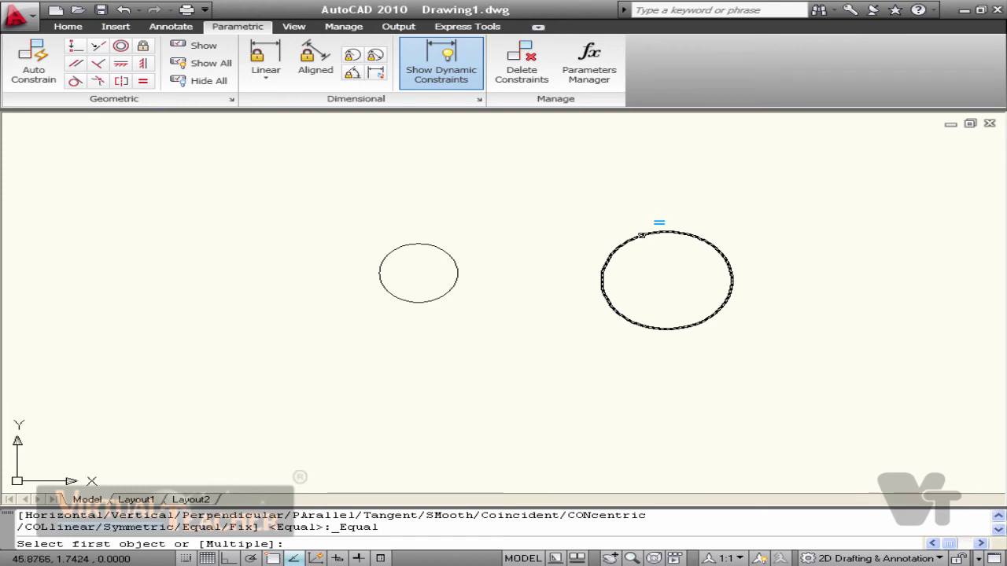
click(656, 235)
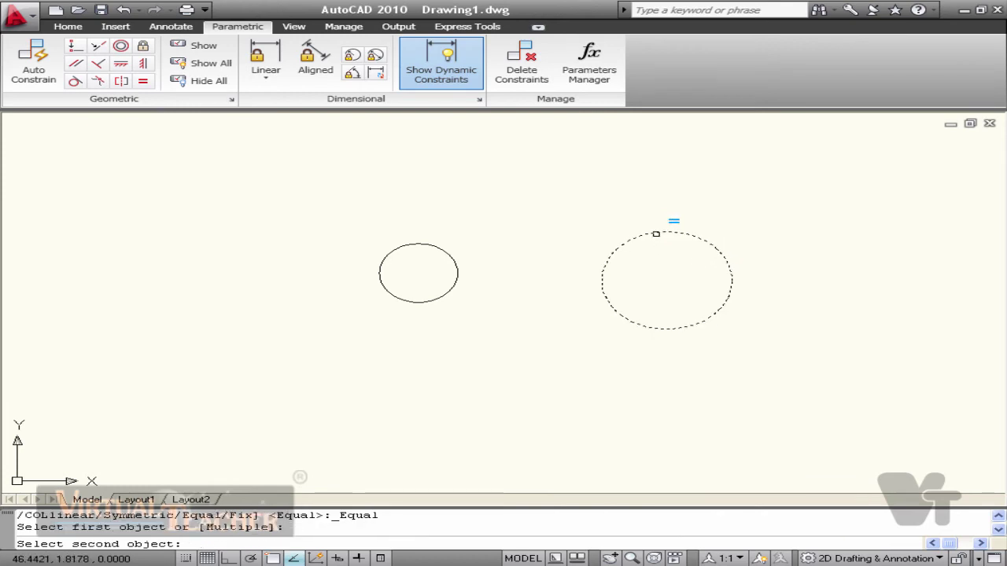
click(456, 252)
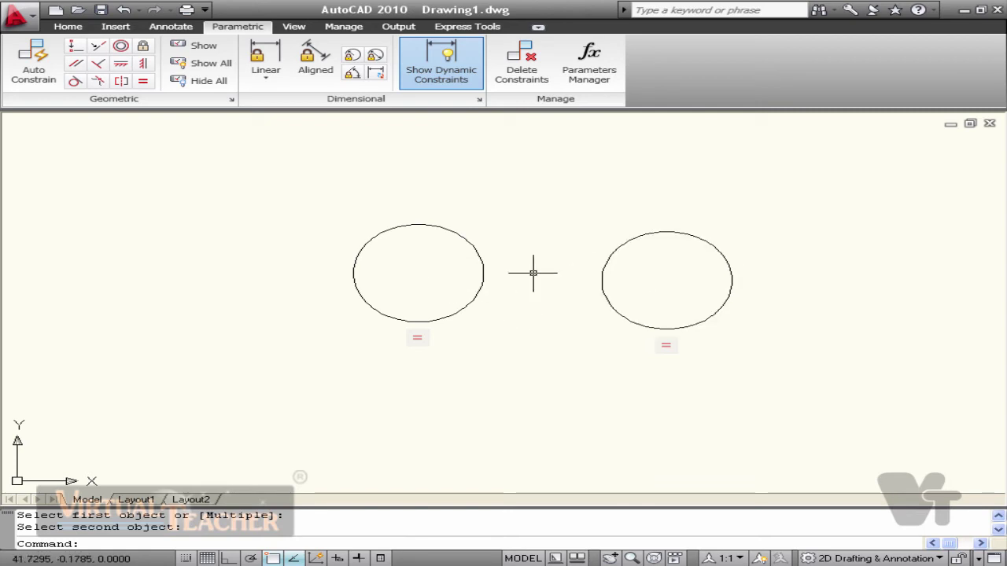
- Grip-stretch the left circle's top quadrant so both circles grow together
click(481, 258)
click(418, 225)
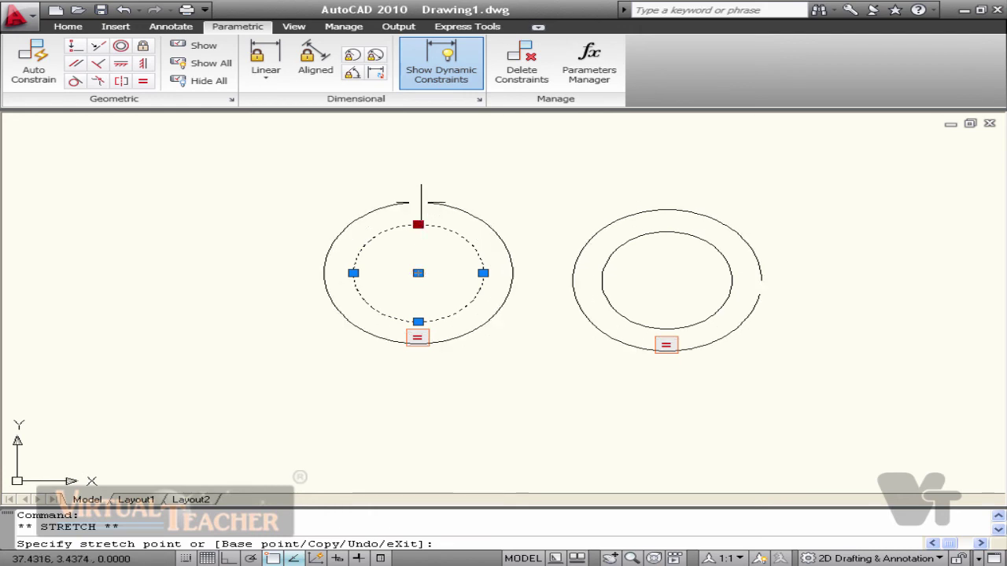
click(419, 203)
key(Escape)
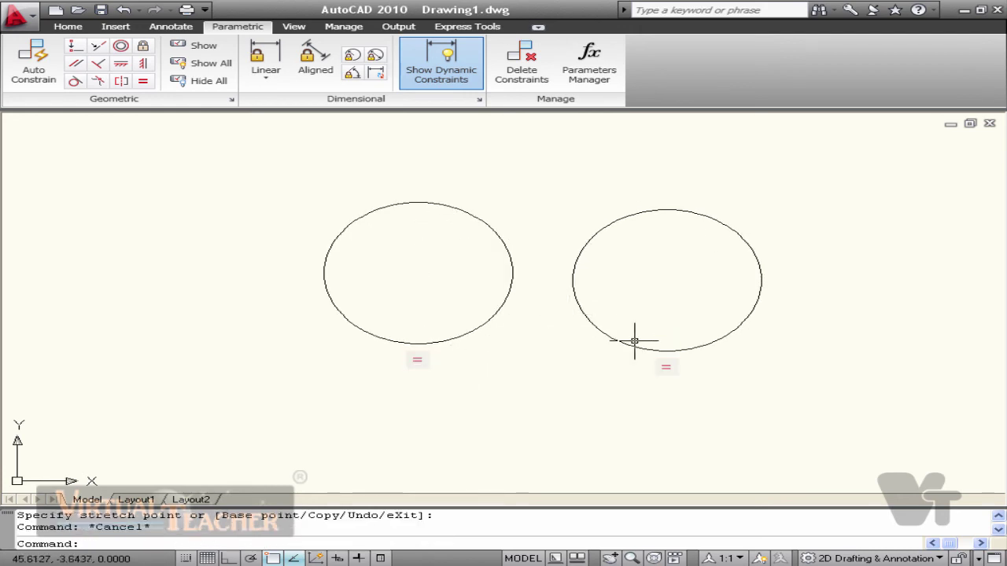
click(760, 267)
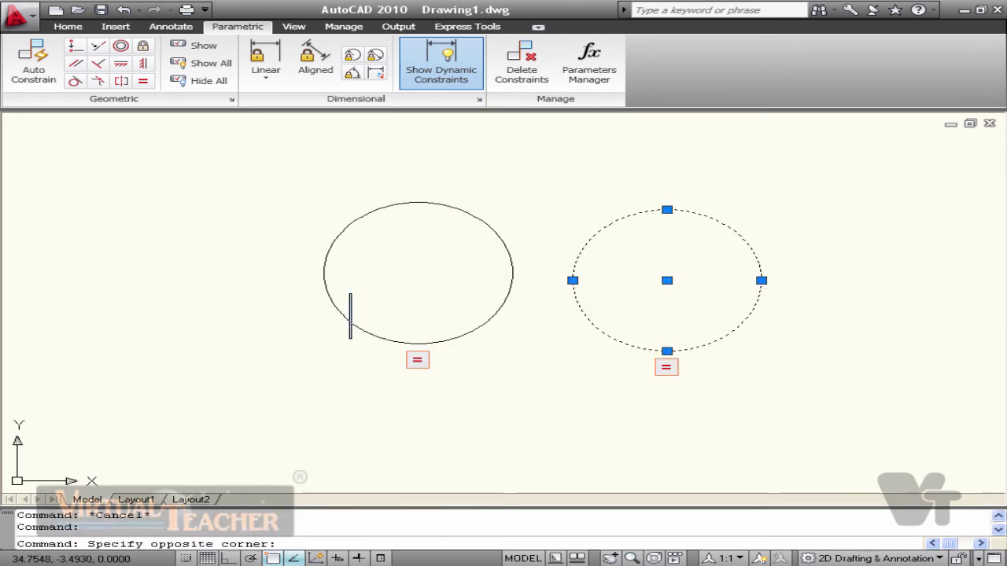
- Select both circles and erase them
click(345, 311)
text(e)
key(Return)
- With Ortho on, draw a 10-unit horizontal line and a 5-unit line below it
text(l)
key(Return)
click(274, 212)
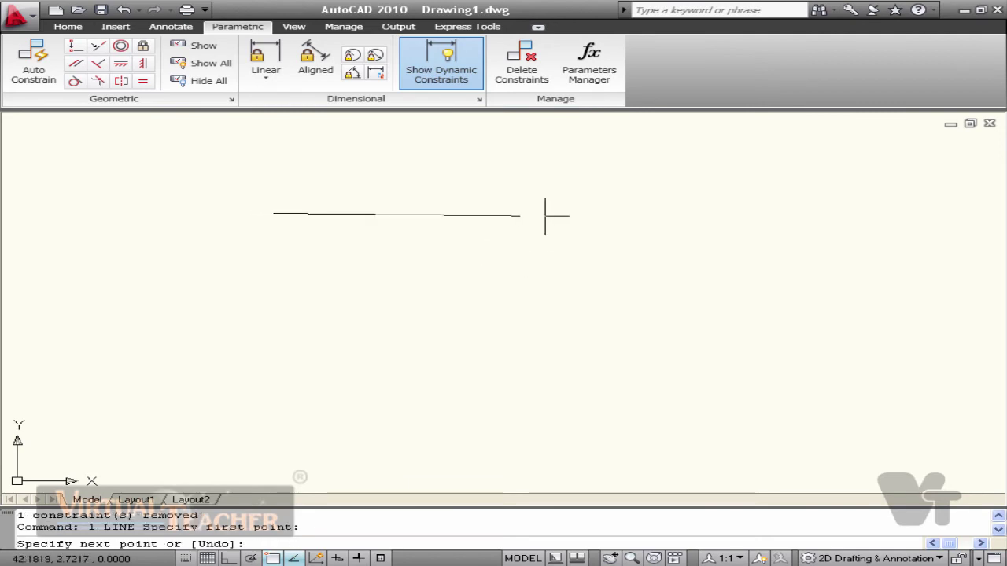
key(F8)
text(1)
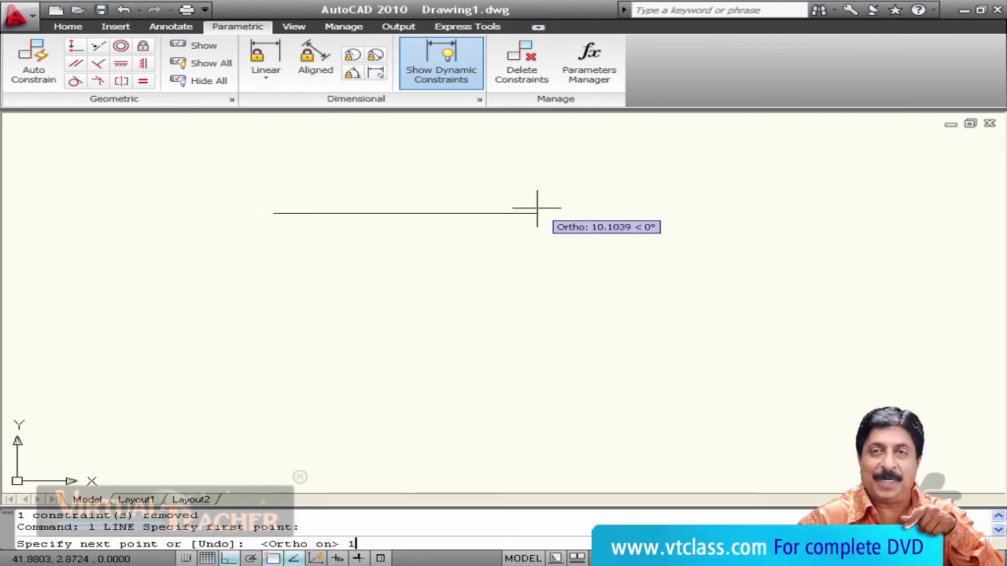
text(0)
key(Return)
key(Escape)
text(l)
key(Return)
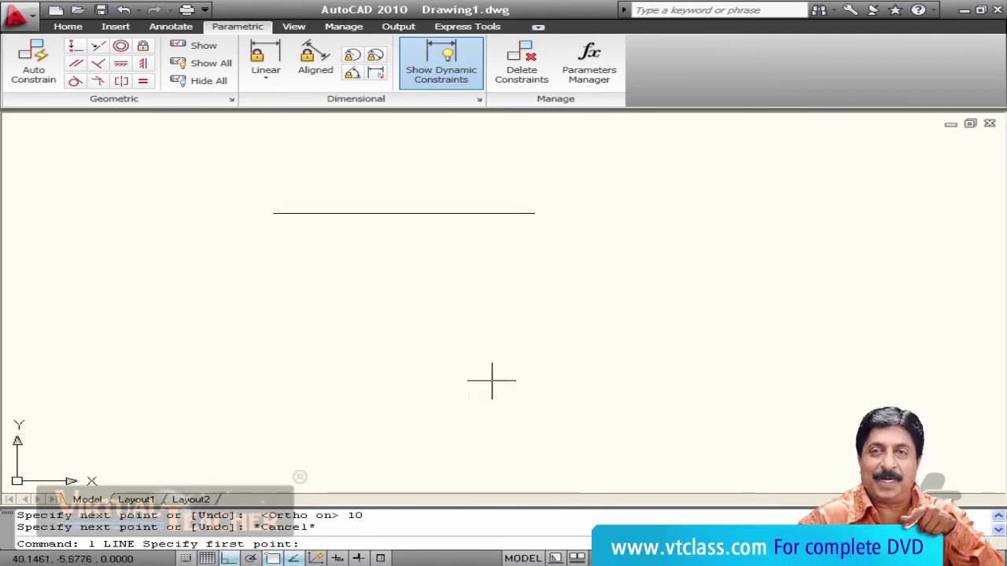
click(472, 341)
text(5)
key(Return)
key(Escape)
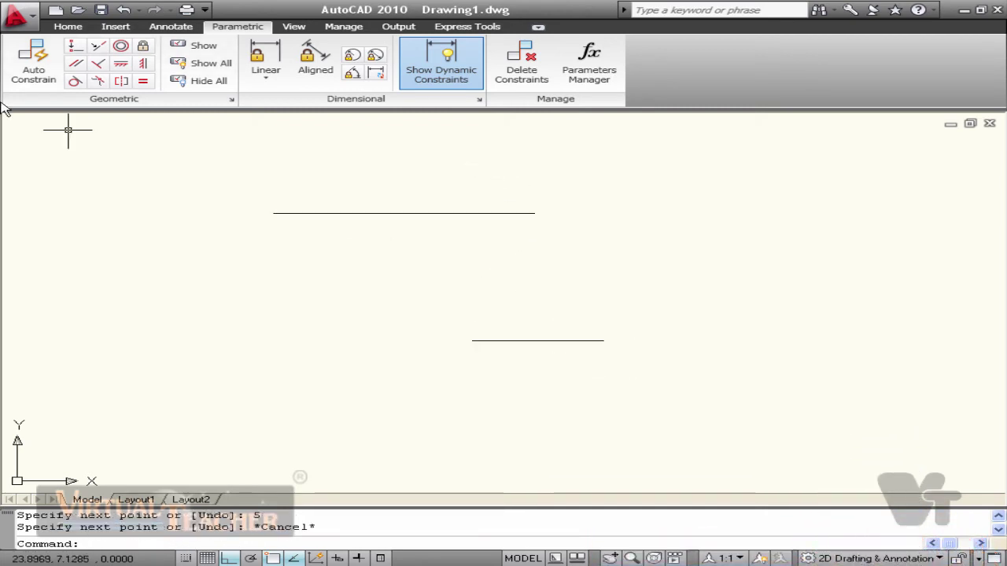
- Apply an Equal constraint so the bottom line matches the top line's length
click(144, 81)
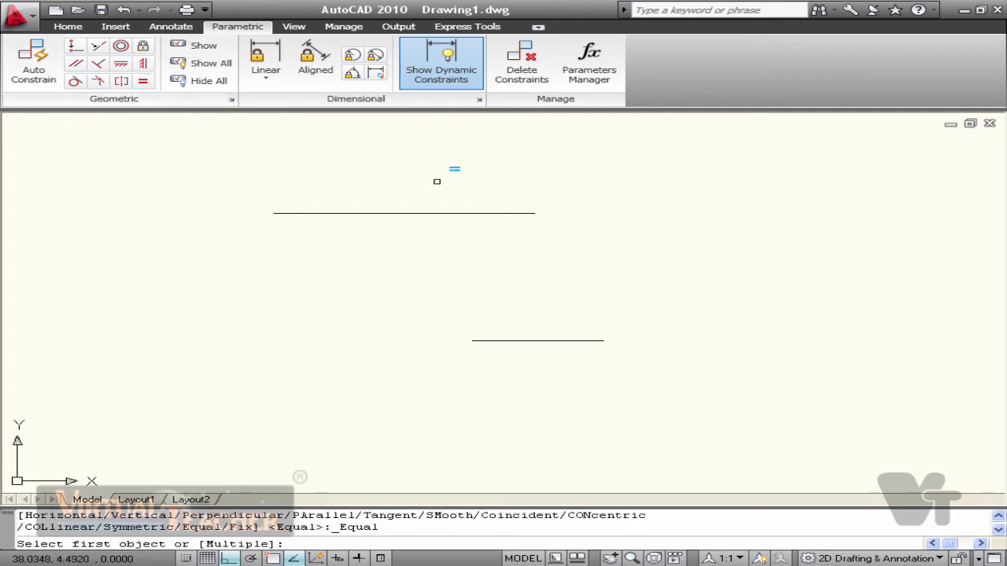
click(490, 214)
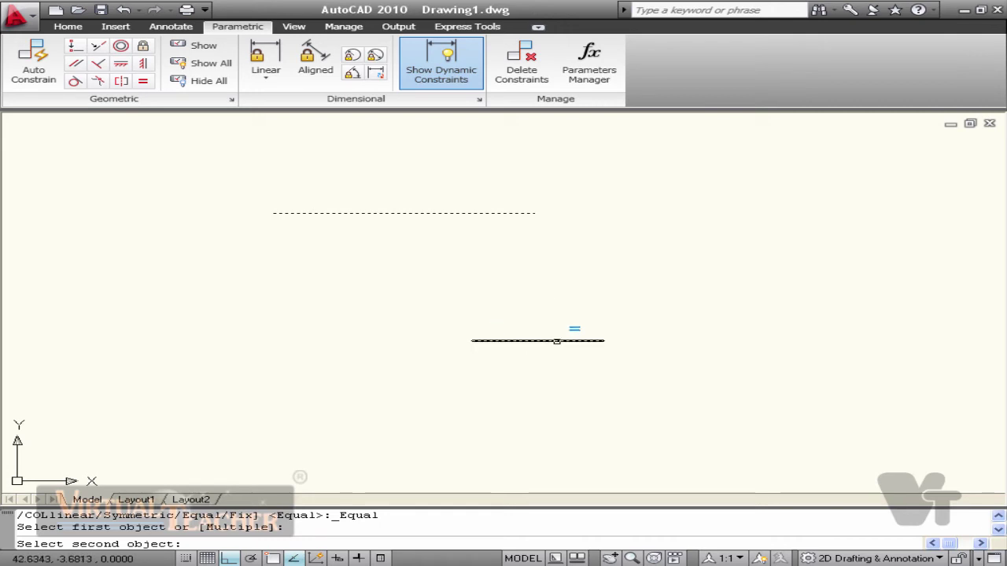
click(556, 340)
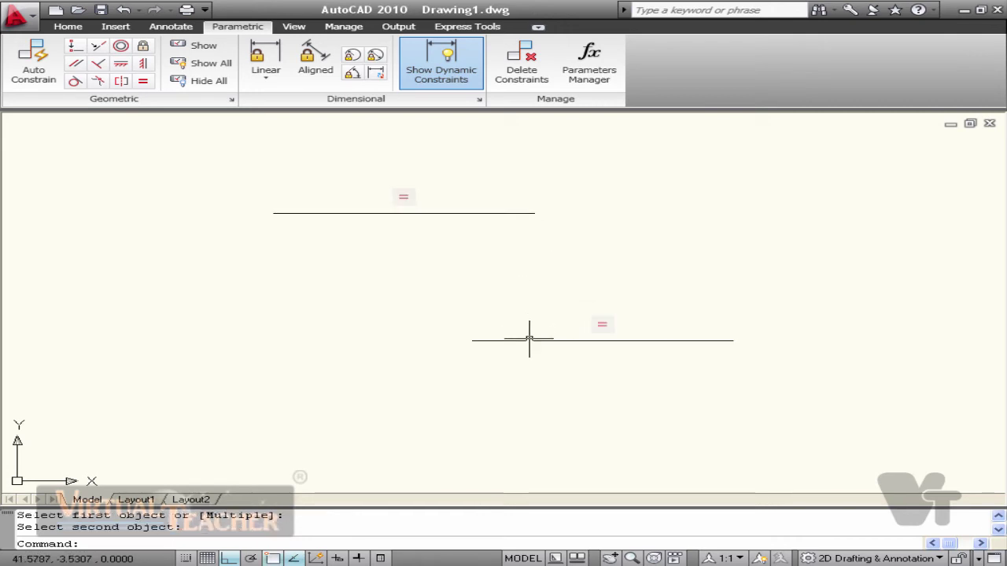
- Stretch the top line's right grip back to full length
click(531, 212)
click(534, 213)
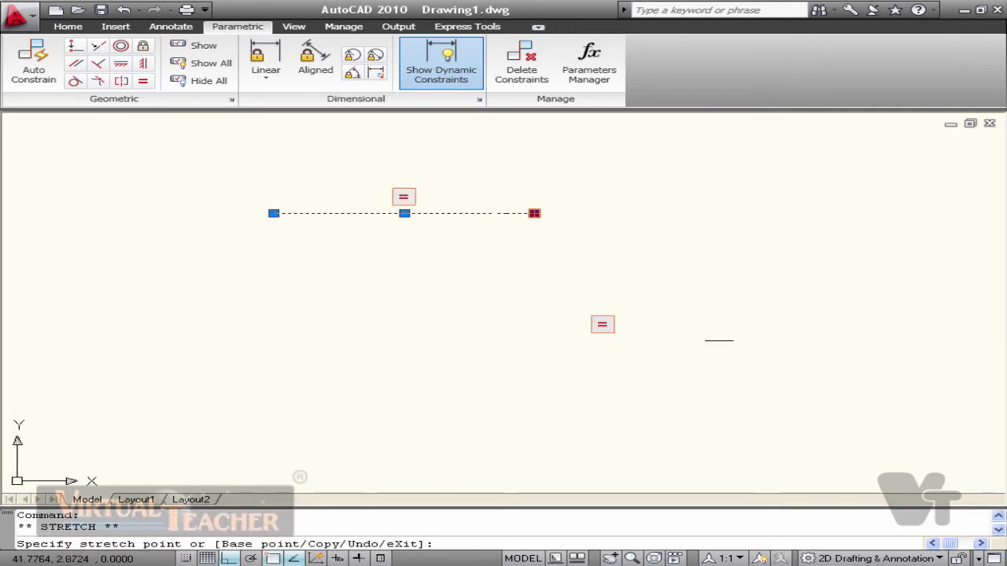
click(534, 214)
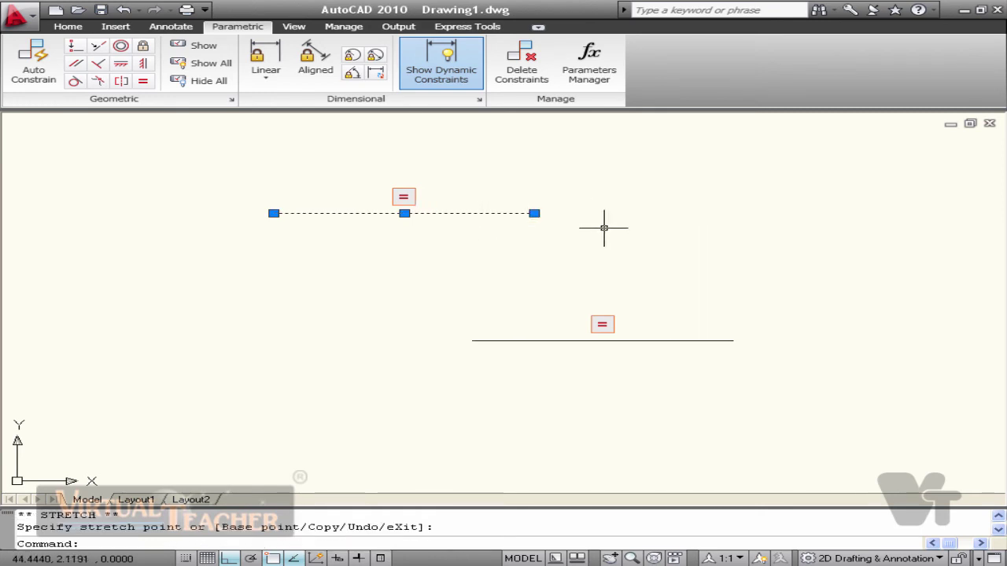
key(Escape)
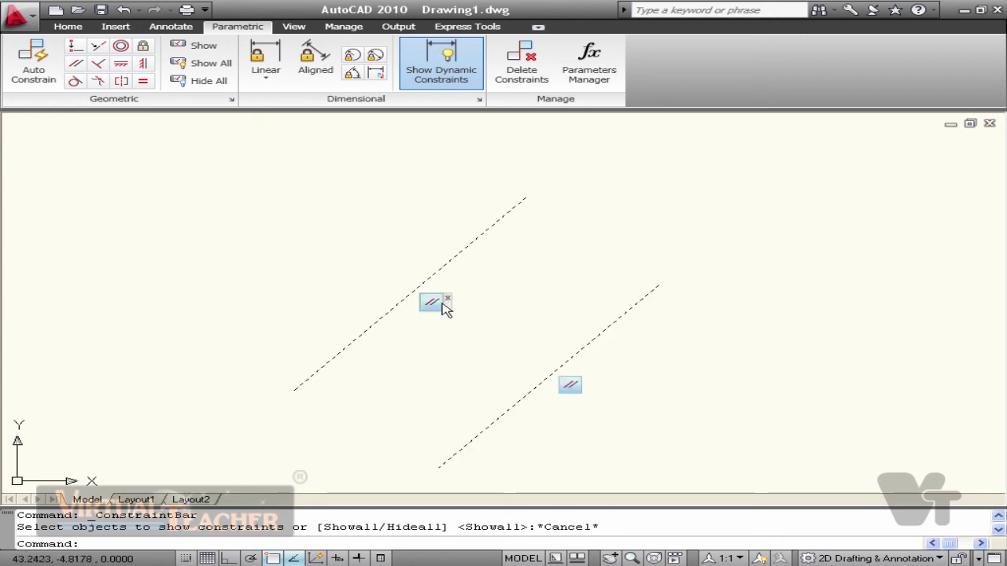
- Draw a slightly sloping line on the right and constrain it horizontal
middle_drag(881, 372, 715, 348)
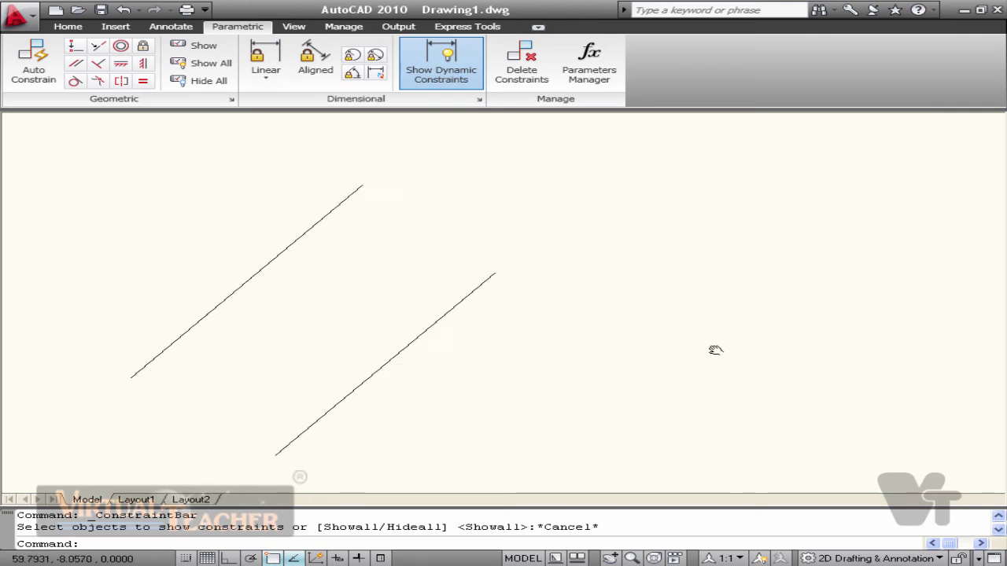
text(l)
key(Return)
click(627, 286)
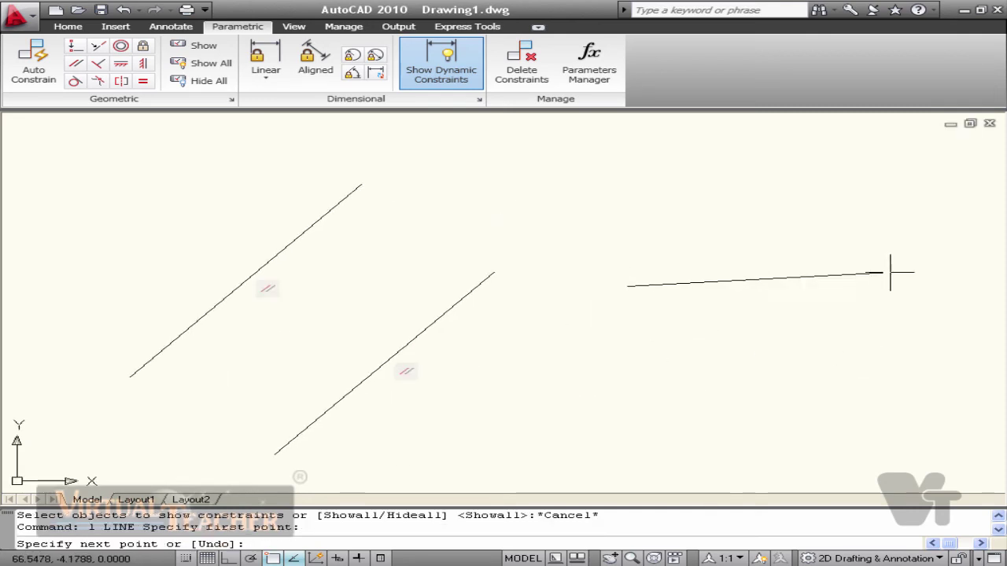
click(889, 273)
key(Escape)
click(120, 62)
click(717, 281)
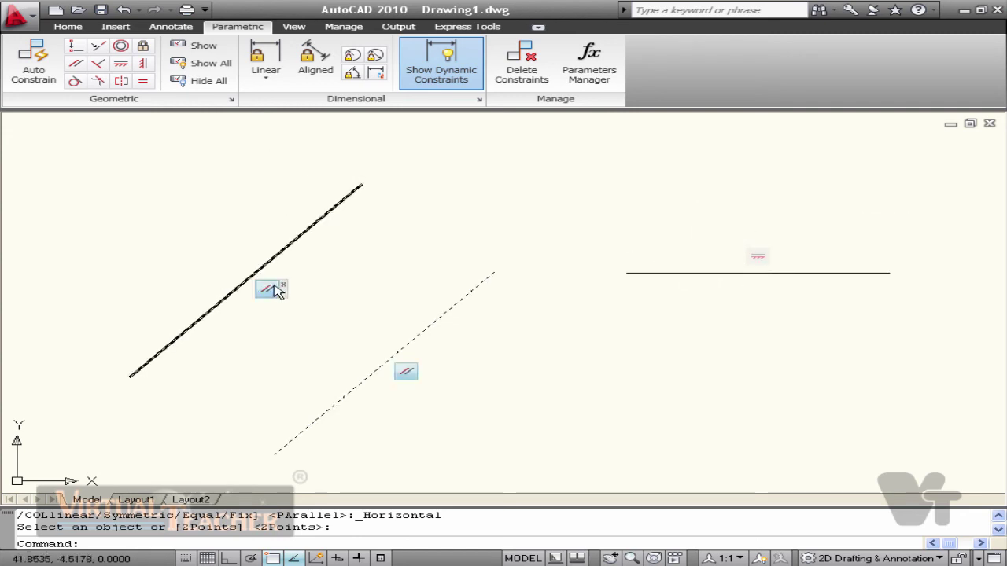
- Toggle Hide All and Show All twice, leaving all constraint icons displayed
click(223, 82)
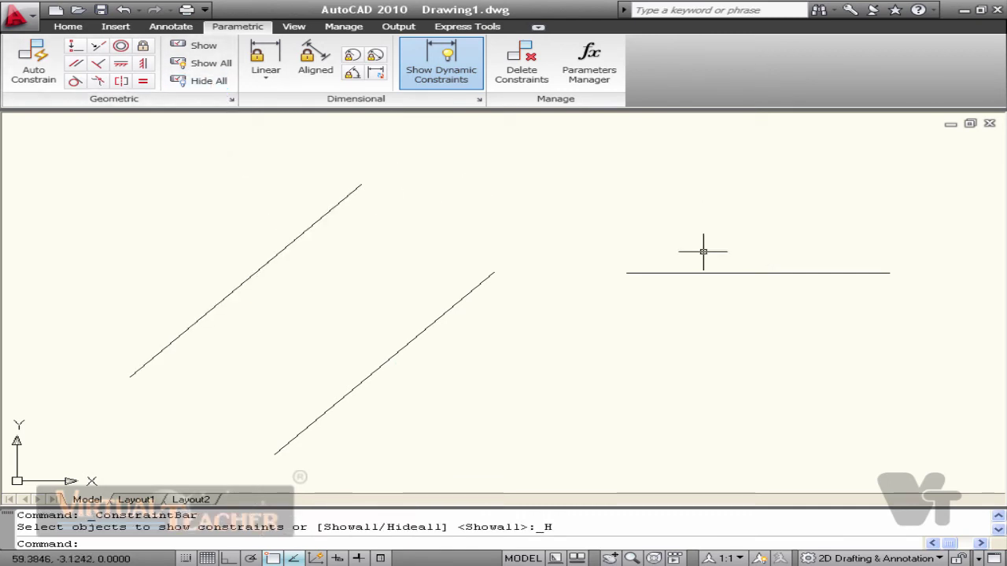
click(202, 62)
click(212, 82)
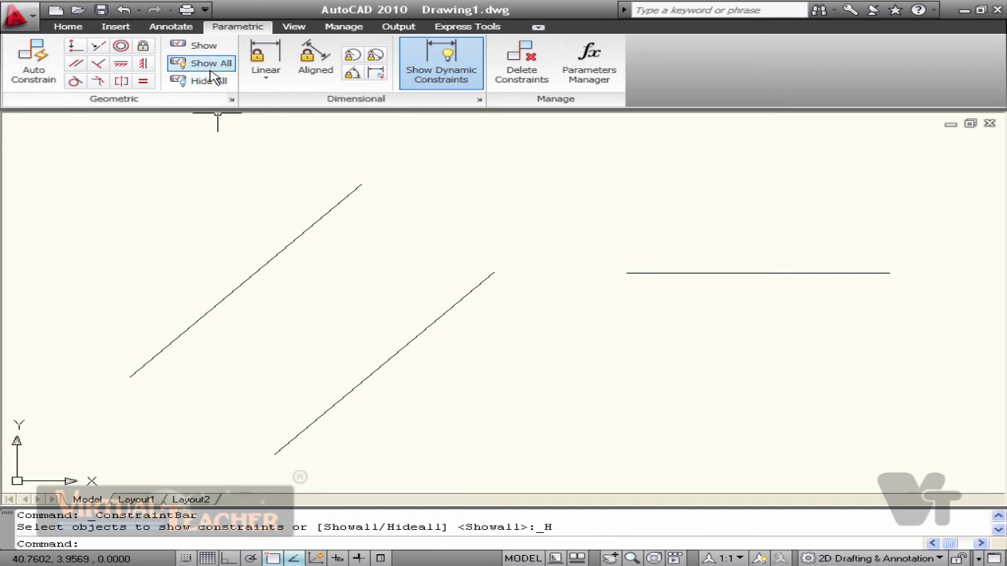
click(210, 67)
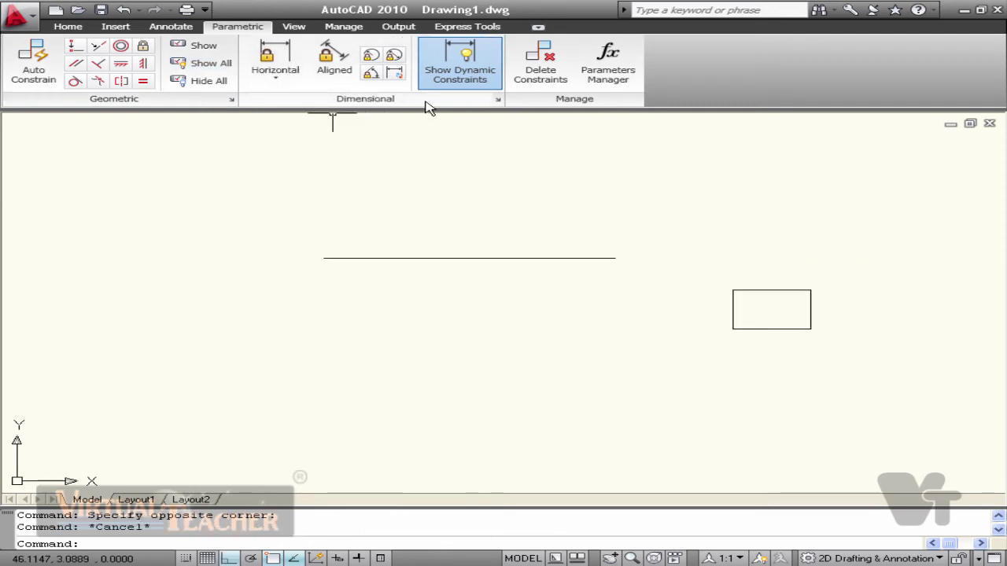
- Reposition the view, abandon a stray line, and choose the Linear dimensional constraint type
mouse_move(621, 257)
middle_down()
mouse_move(826, 285)
mouse_move(538, 276)
middle_up()
text(l)
key(Return)
click(314, 272)
key(Escape)
scroll(538, 275, up, 5)
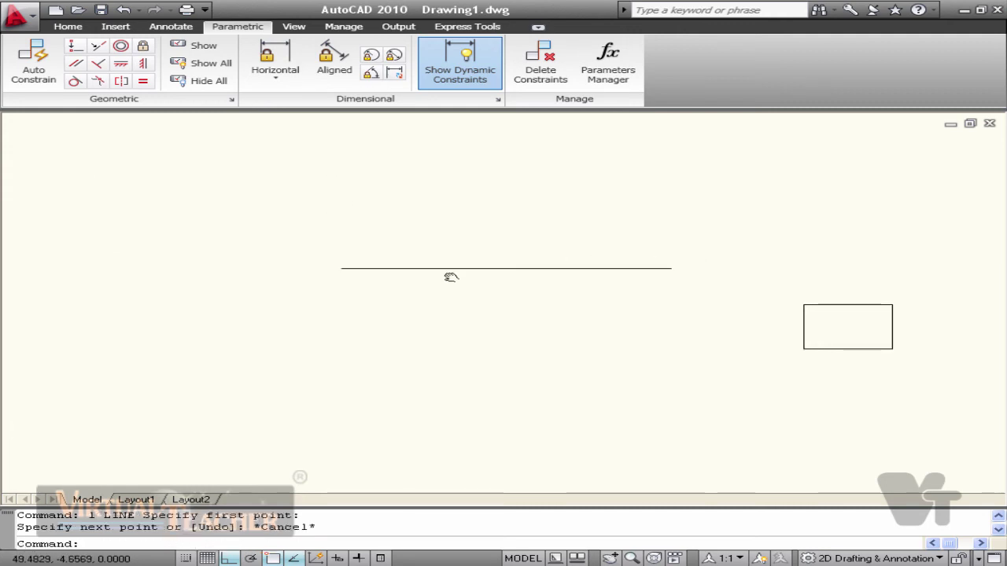
click(277, 76)
click(290, 106)
key(Escape)
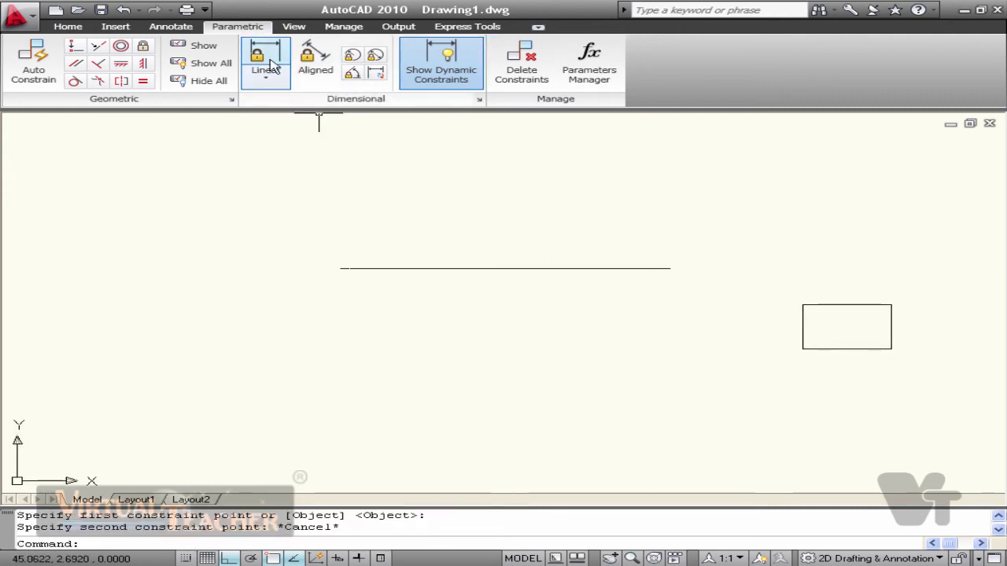
- Add a linear length constraint of 13 to the horizontal line
click(273, 65)
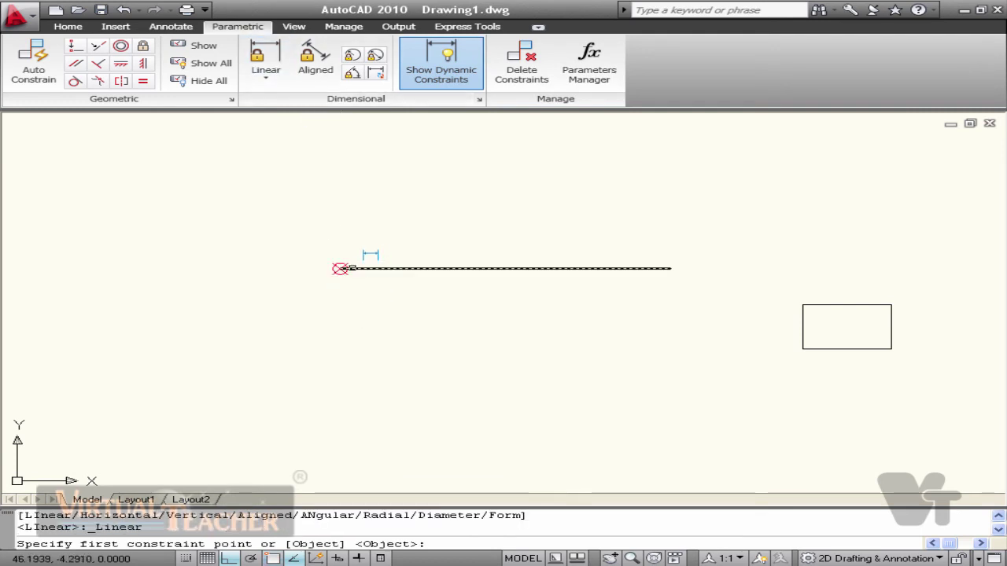
click(340, 268)
click(666, 268)
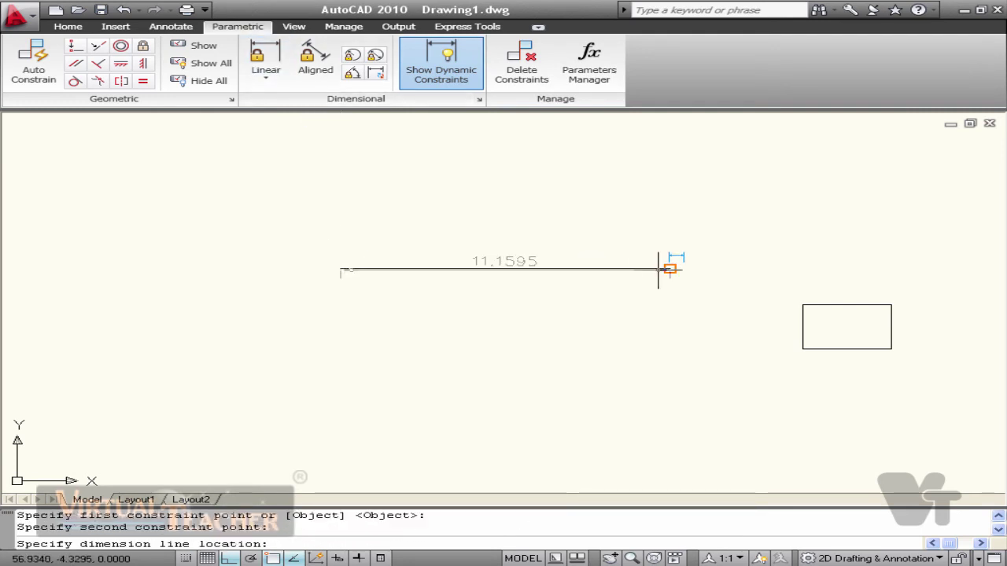
click(630, 240)
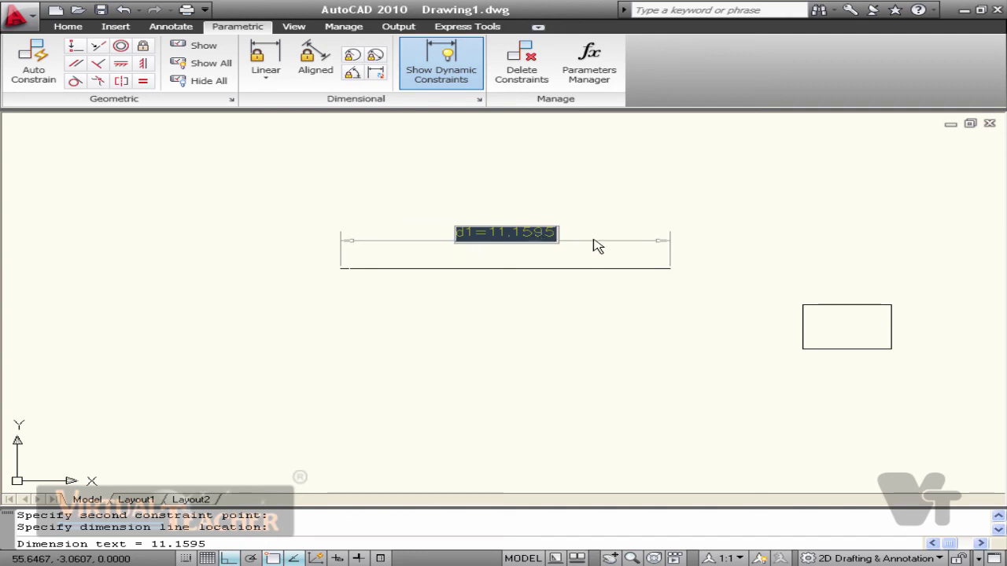
text(1)
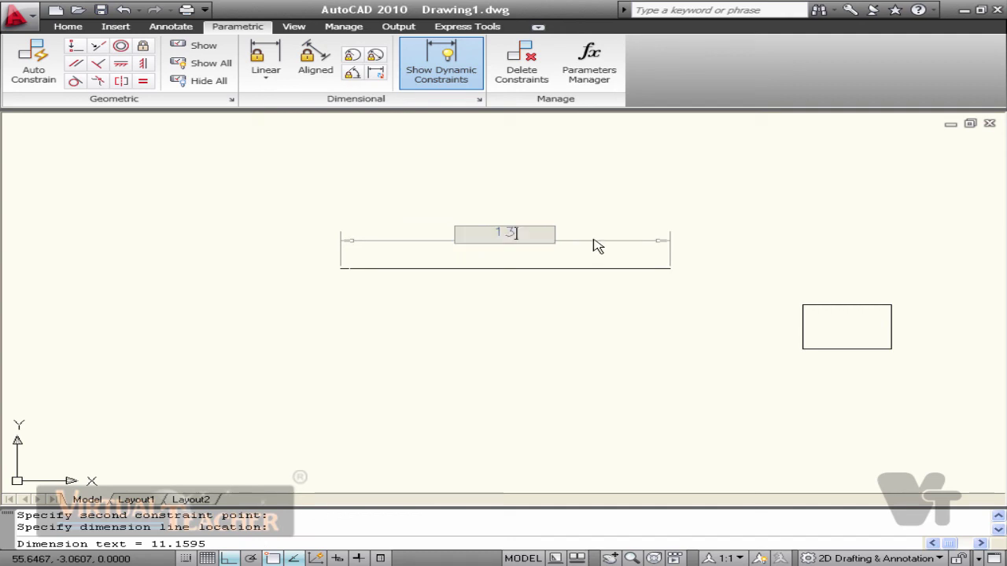
text(3)
key(Return)
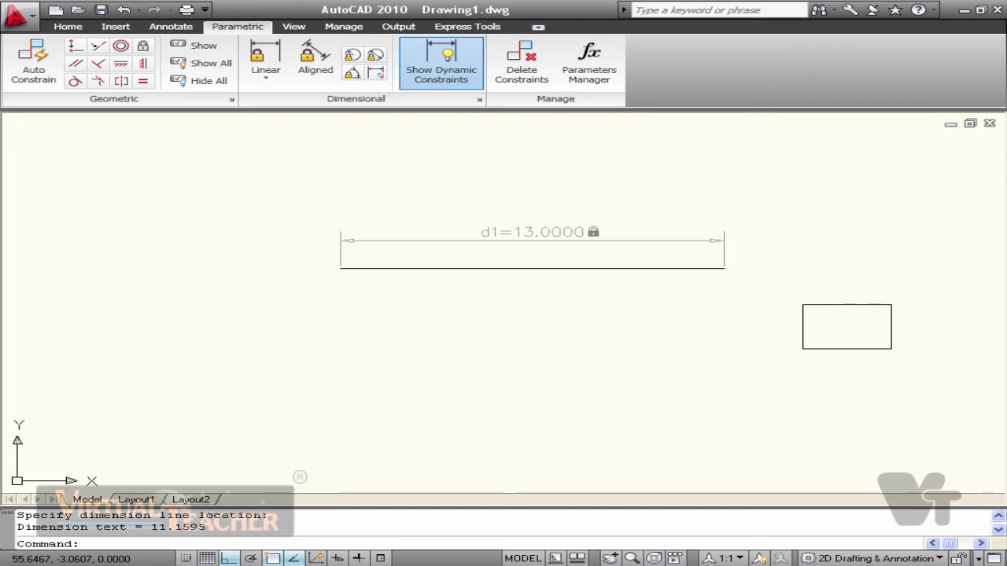
- Change the d1 length to 15, then to 10, and erase the rectangle
double_click(543, 232)
text(15)
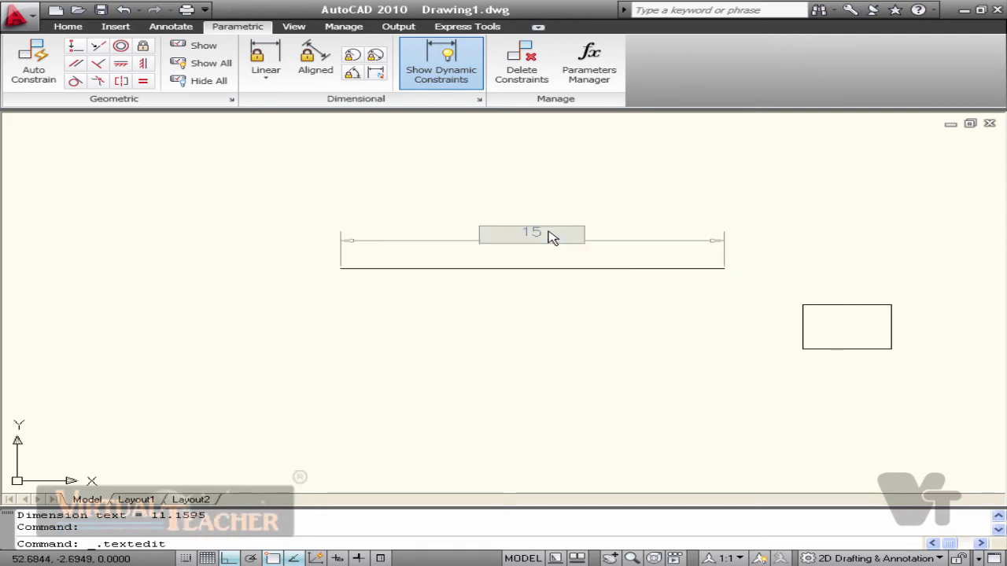
key(Return)
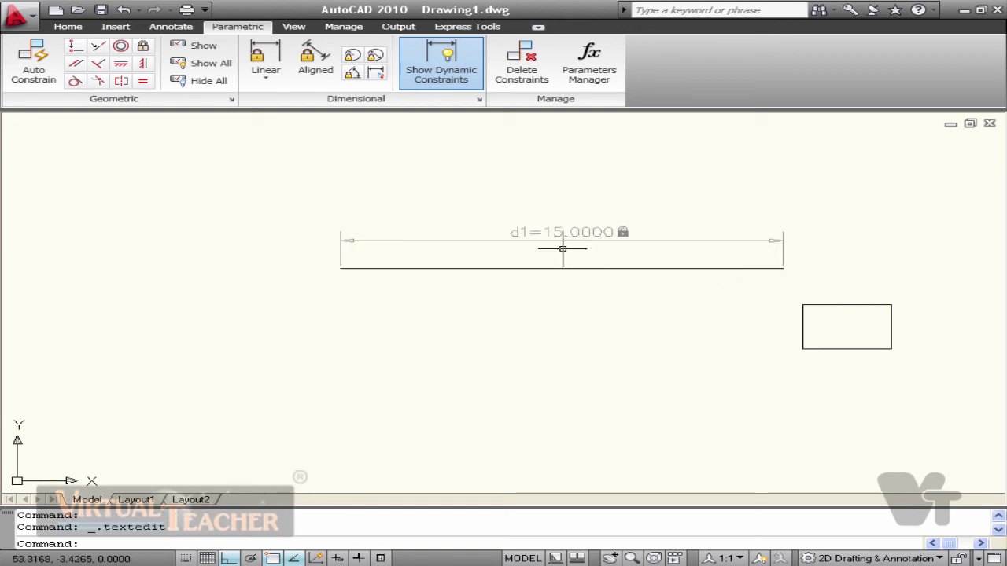
double_click(561, 236)
text(10)
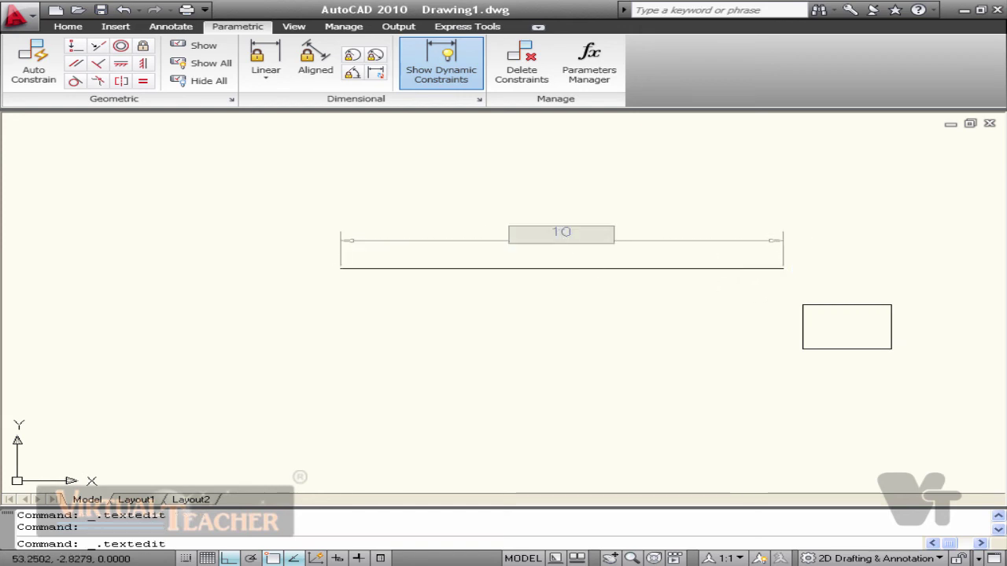
key(Return)
text(e)
key(Return)
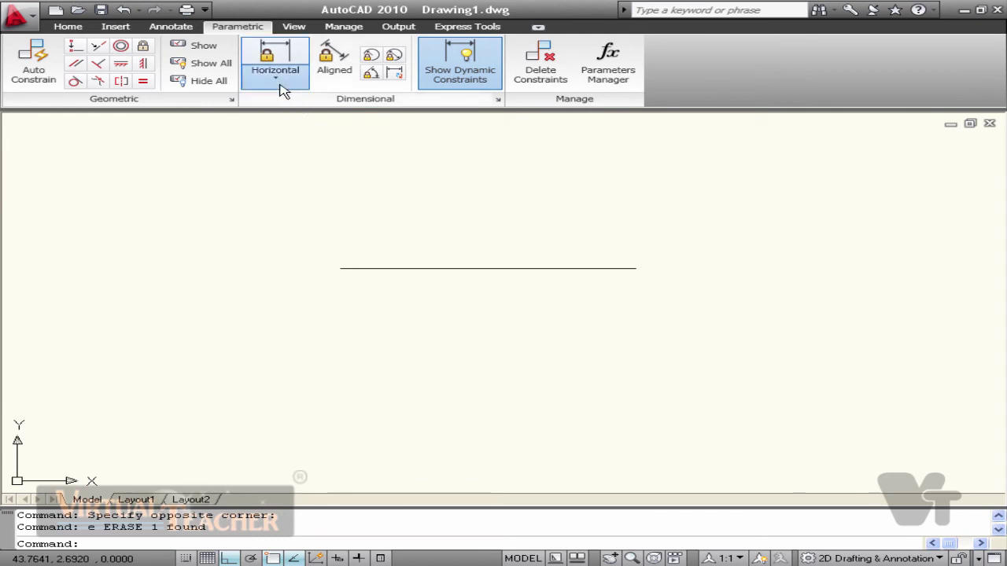
- Draw a second horizontal line to the right of the first
click(279, 79)
text(l)
key(Return)
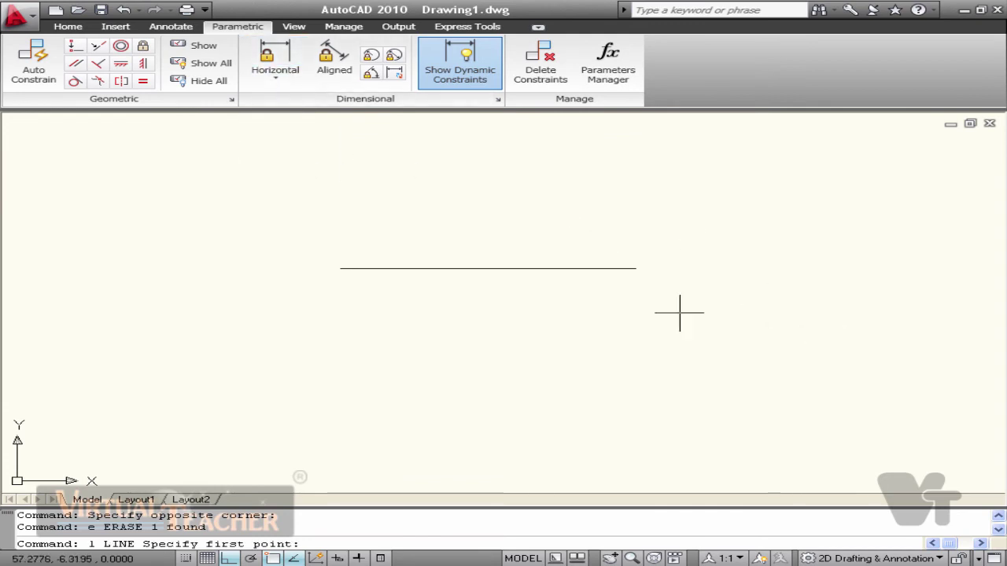
click(691, 310)
click(873, 310)
key(Escape)
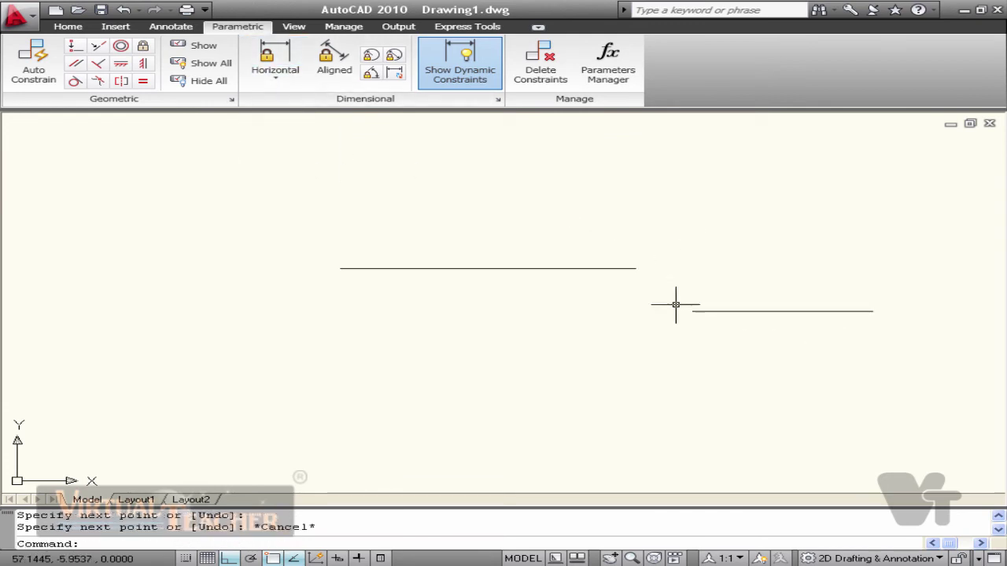
- Constrain the horizontal gap between the two lines' ends to 2, then select both lines
click(278, 84)
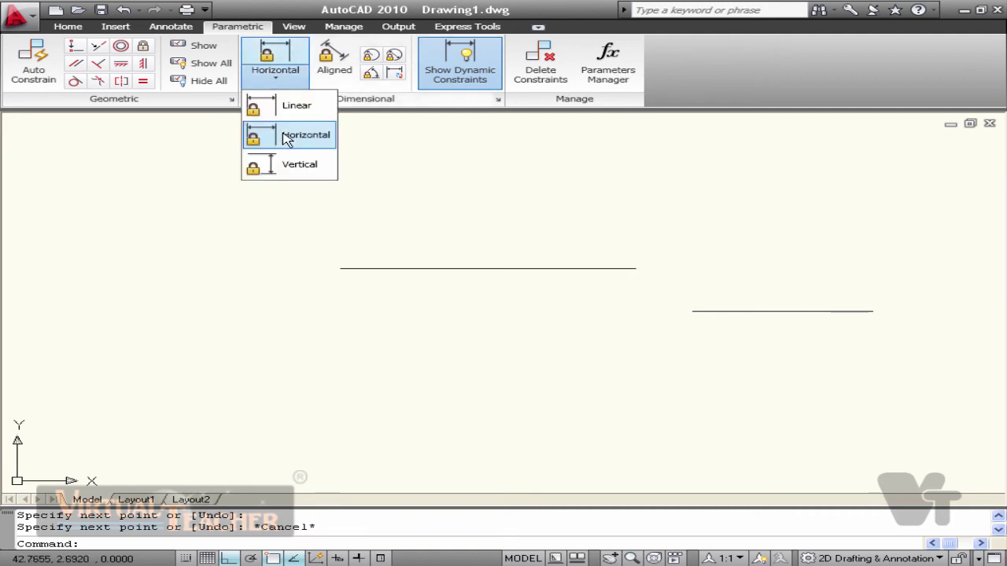
click(288, 137)
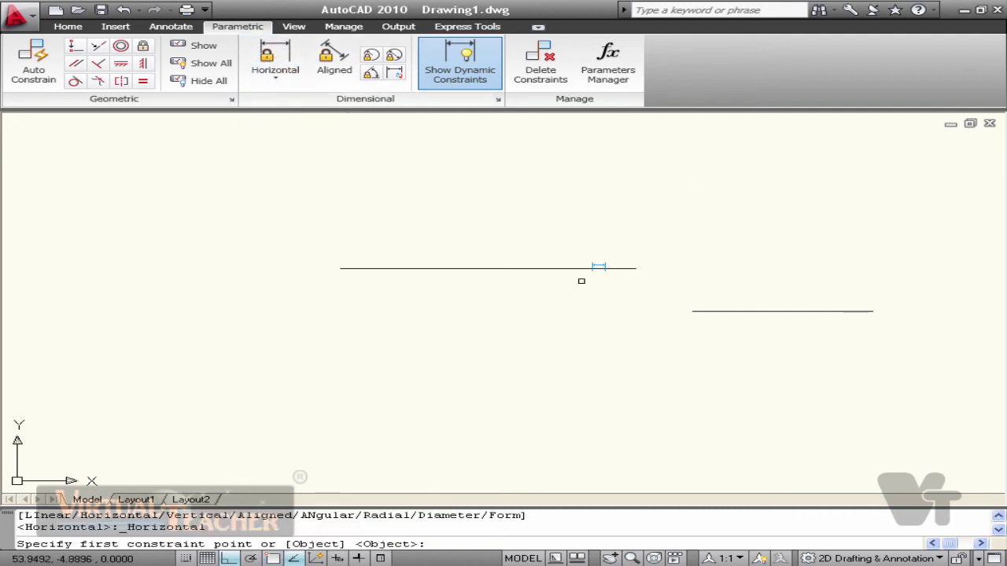
click(635, 269)
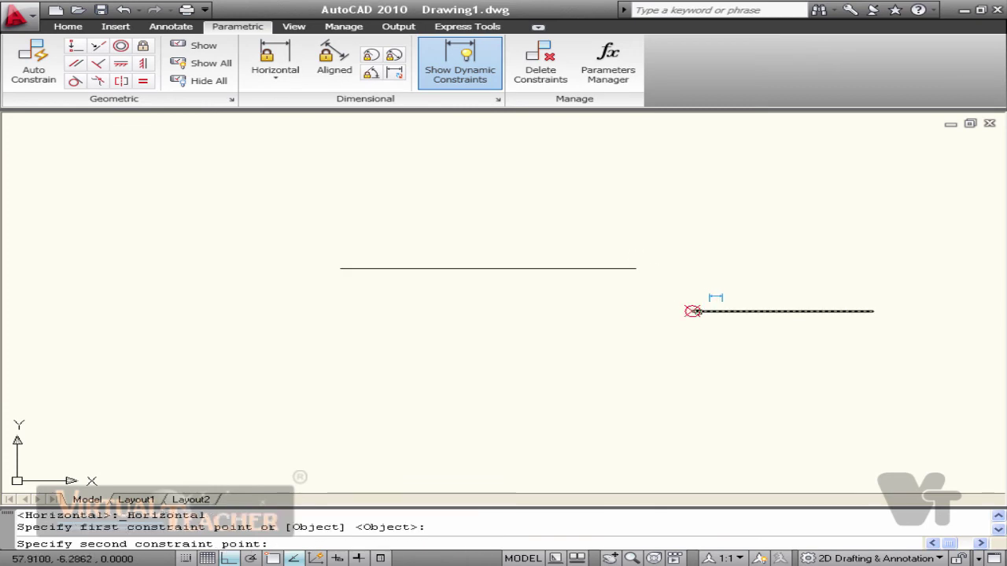
click(692, 312)
click(708, 249)
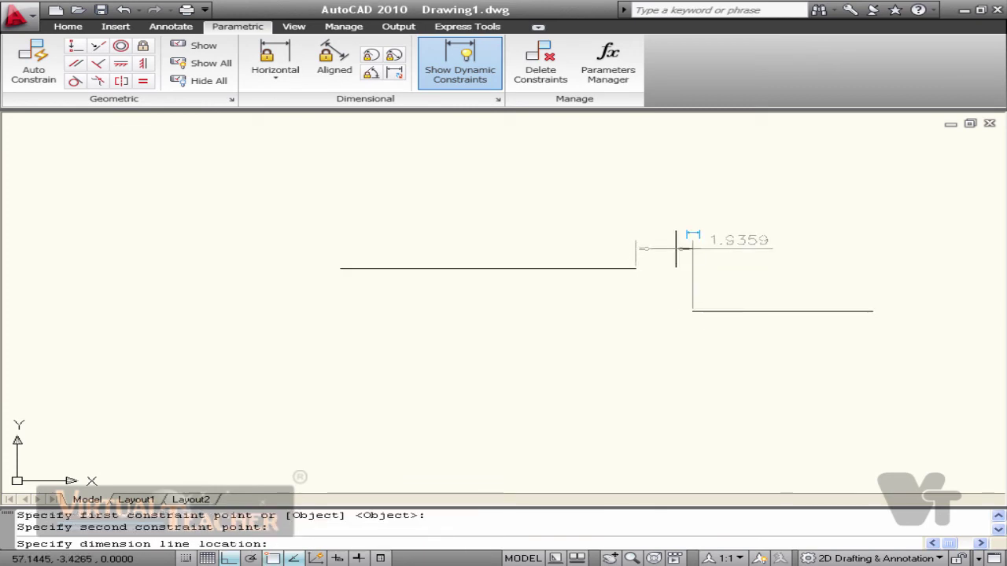
click(676, 228)
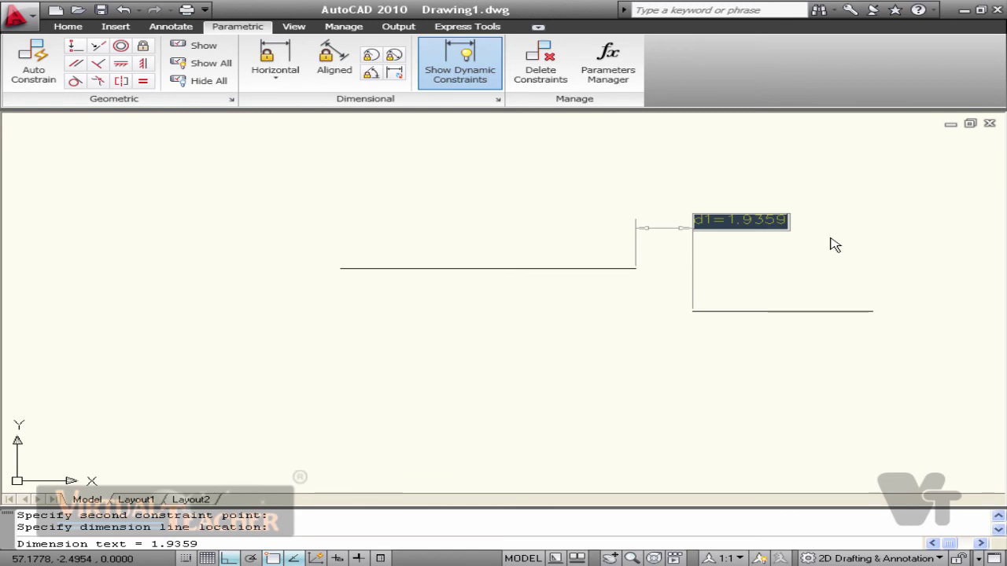
text(2)
key(Return)
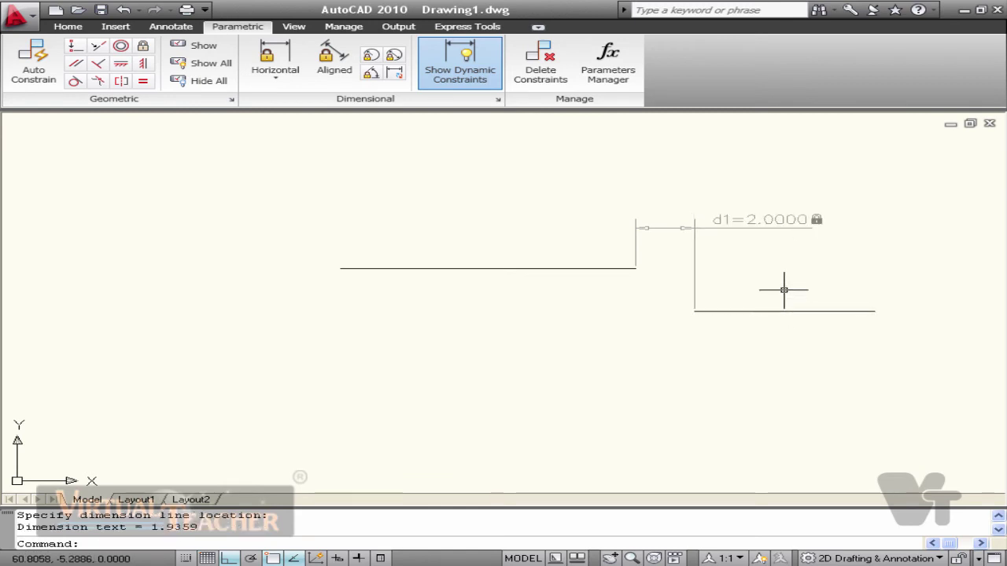
click(774, 218)
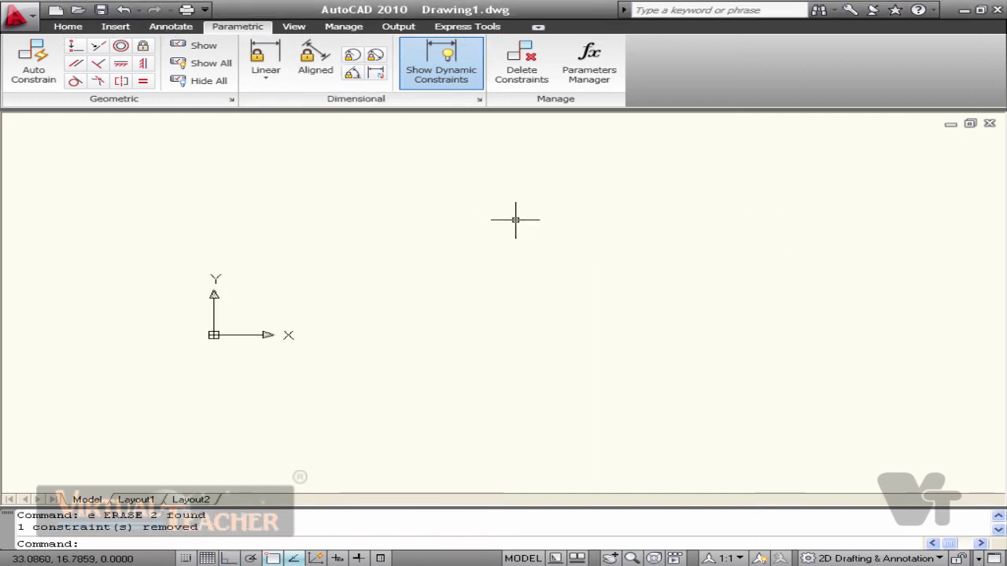
- Draw a slanted line meeting a horizontal line at the lower-left corner
text(l)
key(Return)
click(580, 173)
click(429, 384)
key(F8)
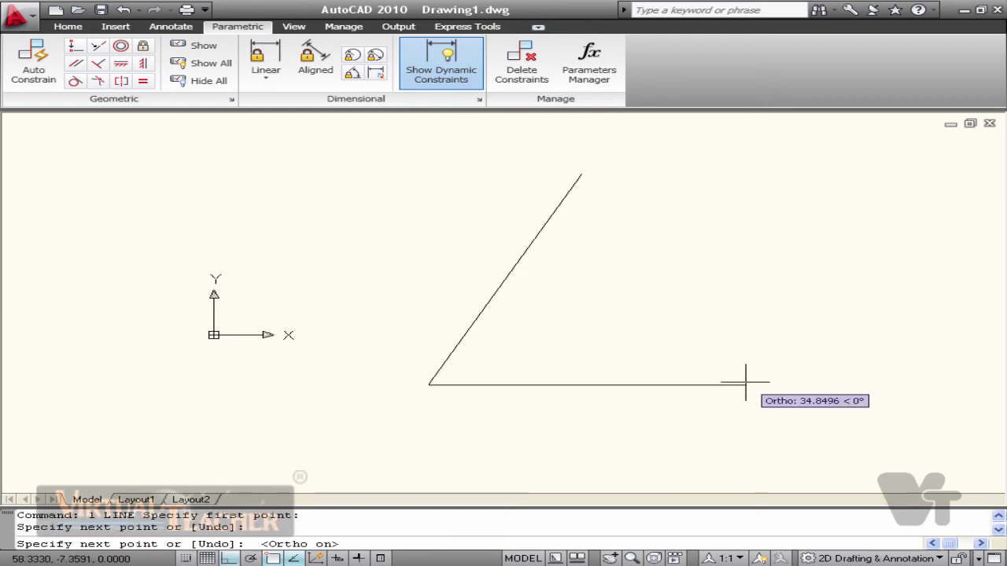
click(743, 383)
key(Escape)
middle_drag(537, 225, 520, 208)
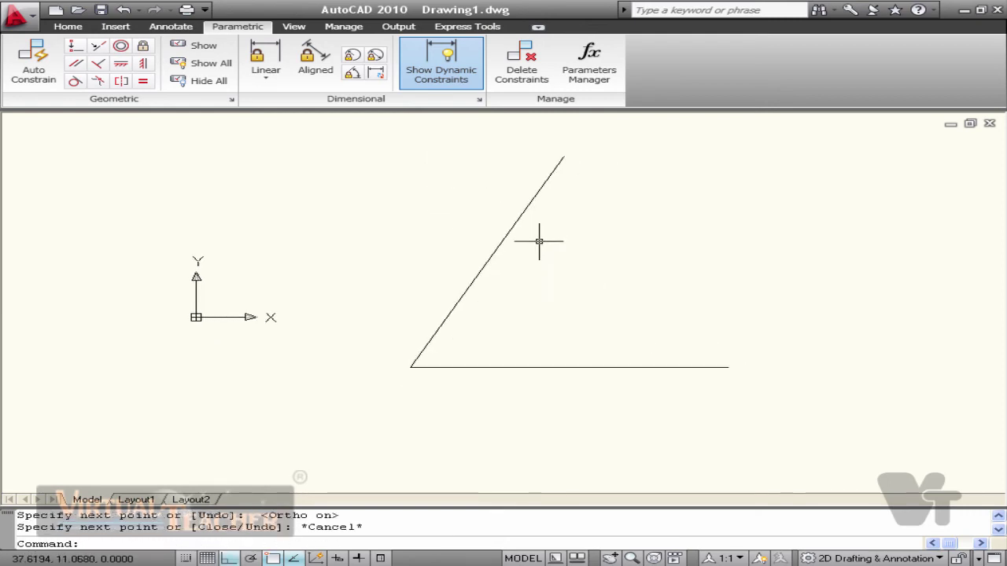
- Apply a 45° angular constraint between the two lines, then undo it
click(357, 71)
click(539, 194)
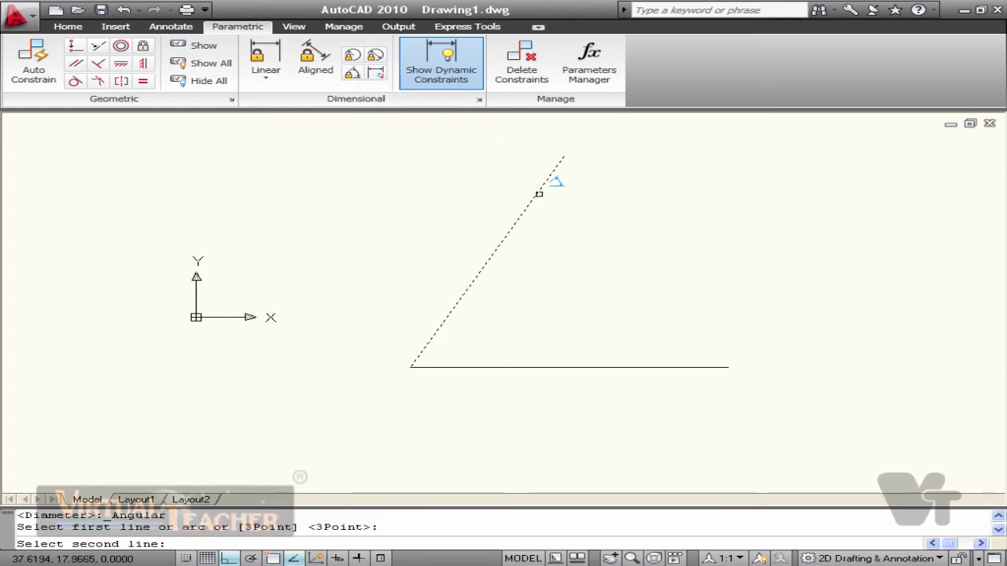
click(554, 367)
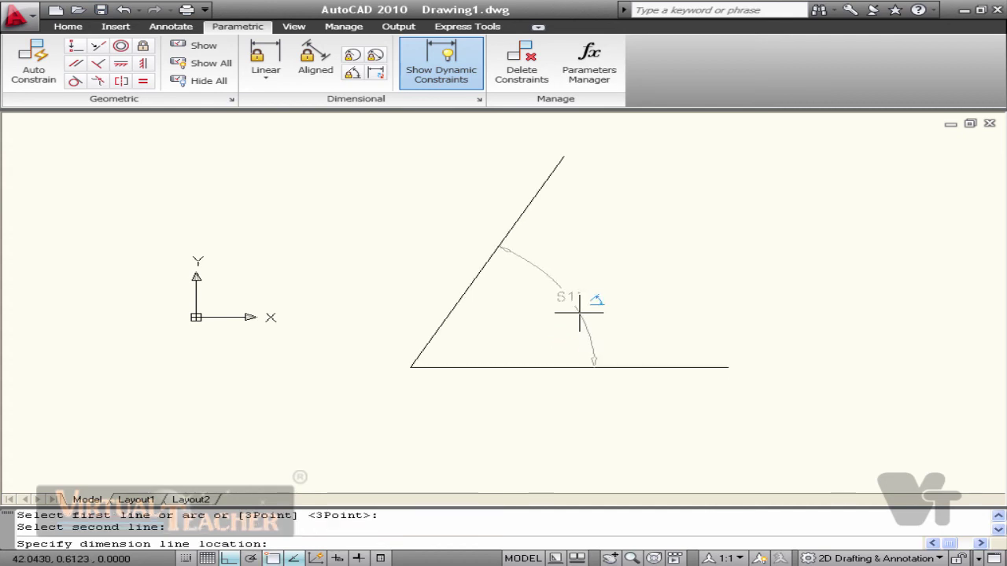
click(575, 313)
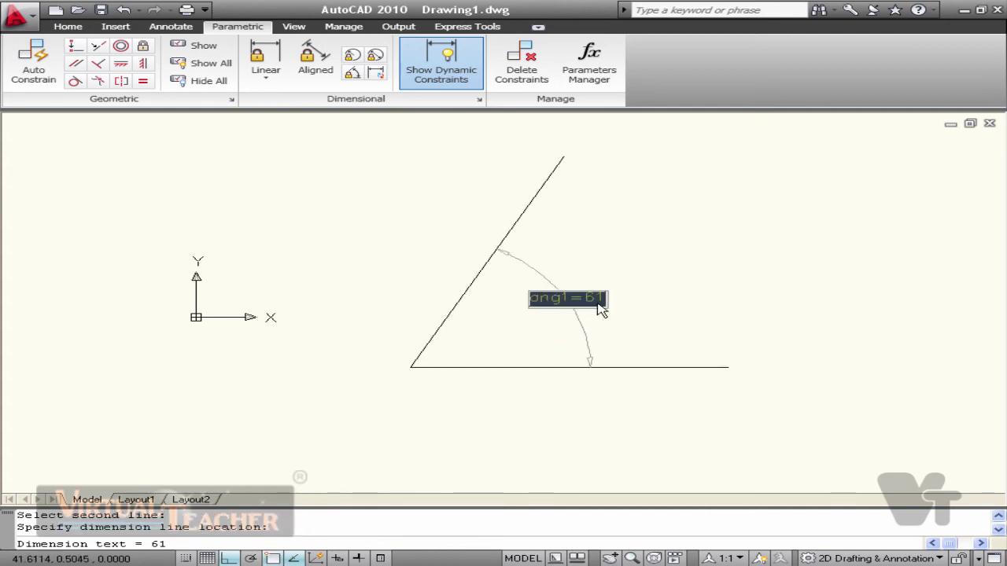
text(45)
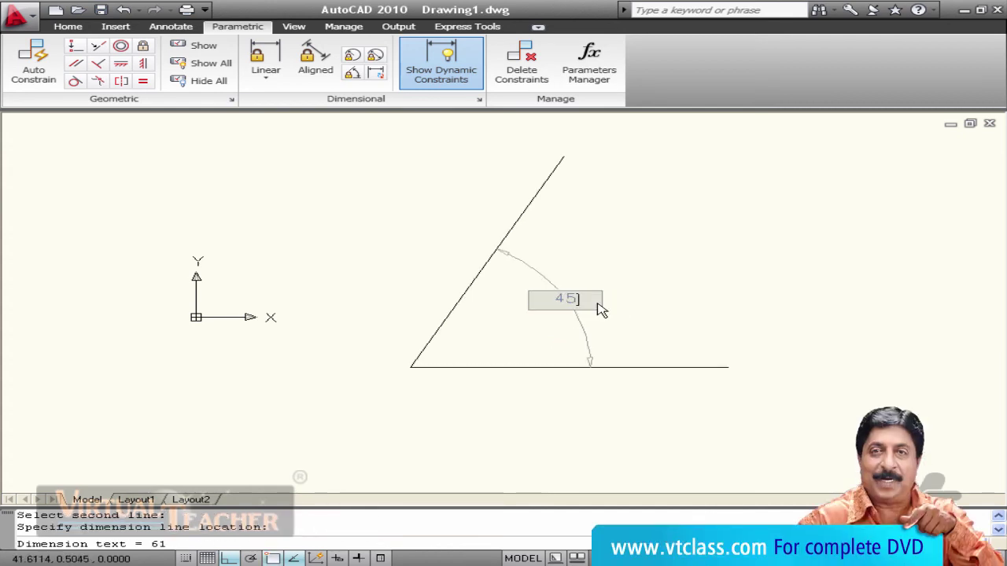
key(Return)
key(ctrl+z)
key(ctrl+z)
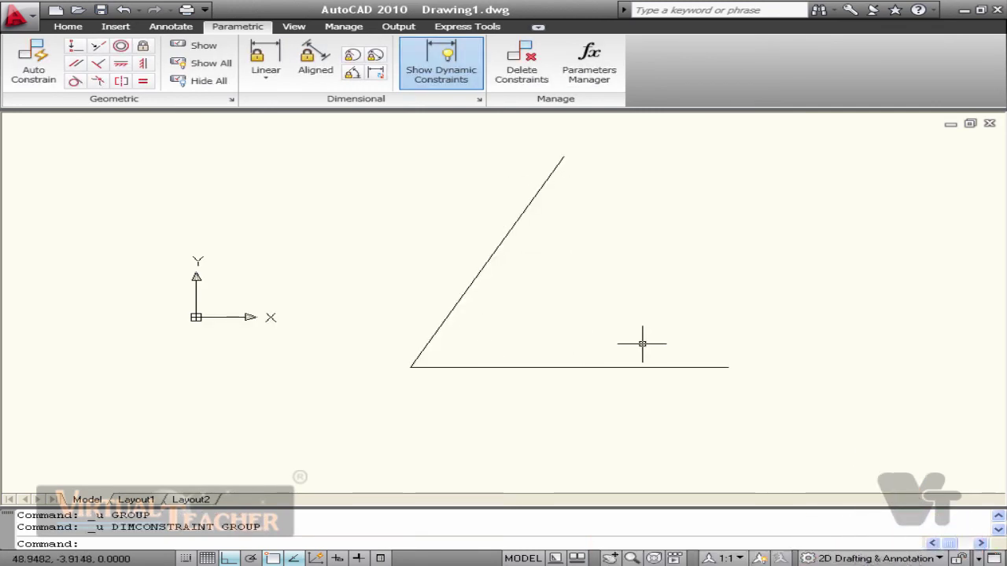
- Reapply the 45° angular constraint, then erase both lines and the constraint
click(353, 73)
click(499, 240)
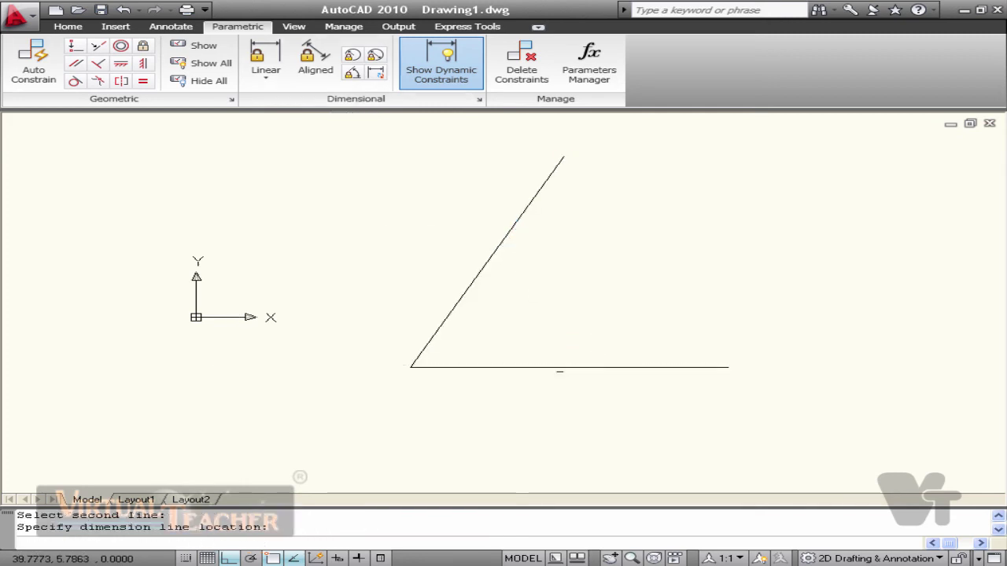
click(566, 288)
text(45)
key(Return)
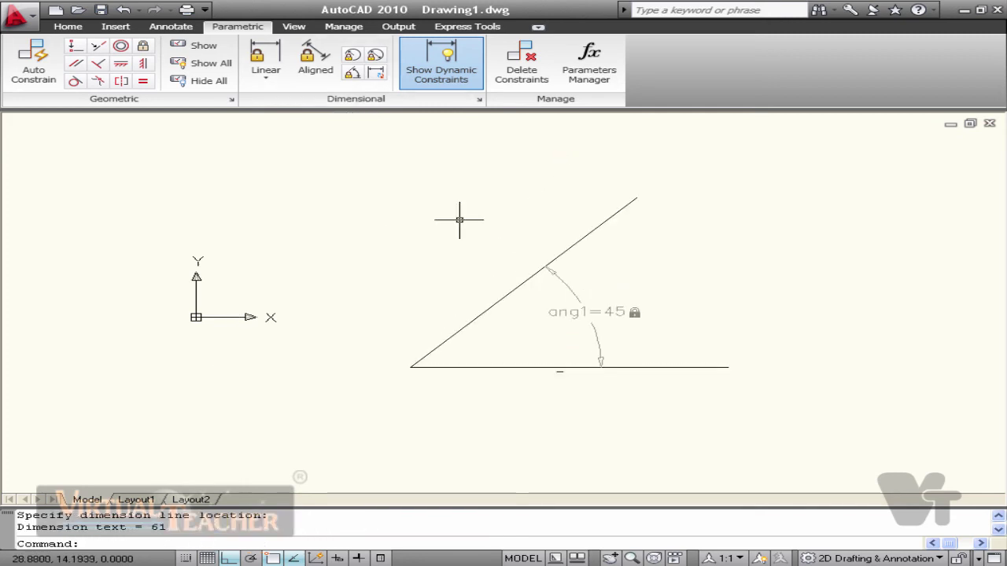
click(655, 387)
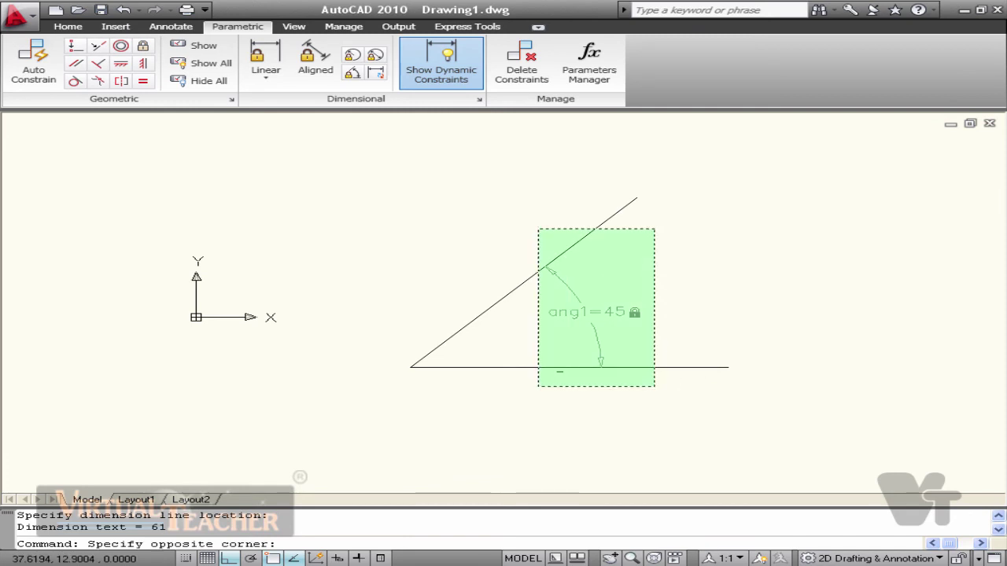
click(536, 227)
text(e)
key(Return)
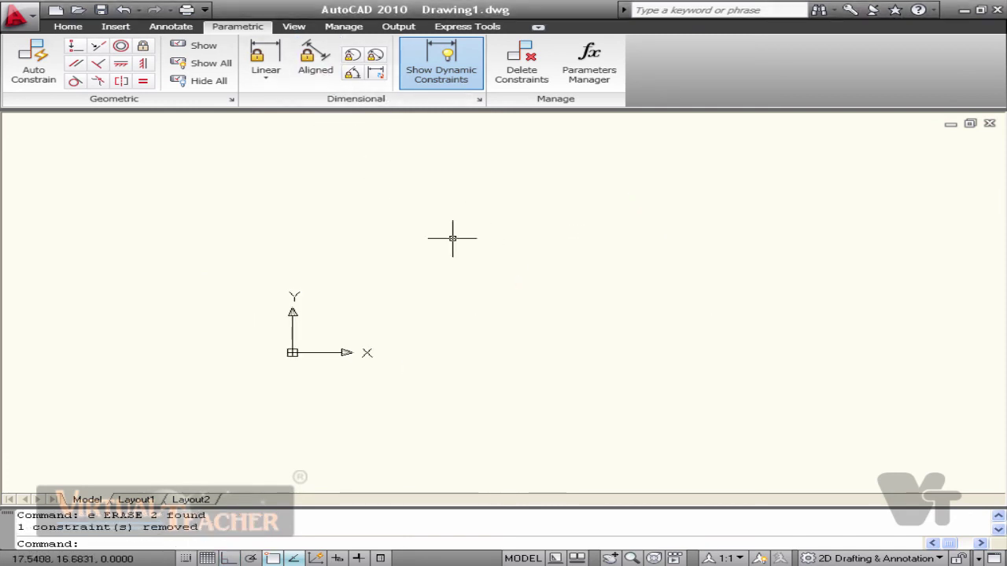
- Draw a single line from upper left down to lower right
text(l)
key(Return)
click(433, 200)
click(596, 325)
key(Escape)
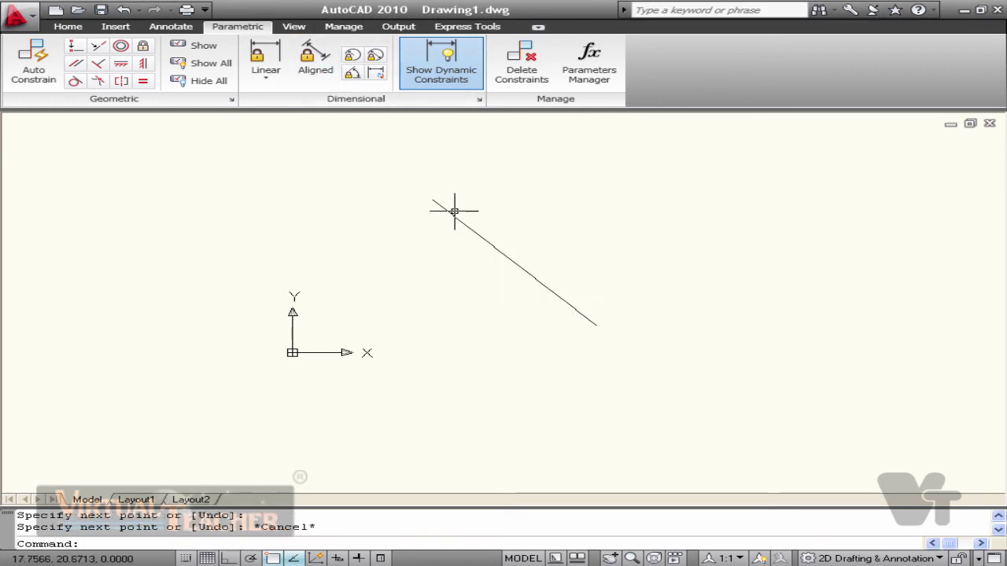
- Start a linear constraint on the line's two endpoints, then cancel it
click(266, 75)
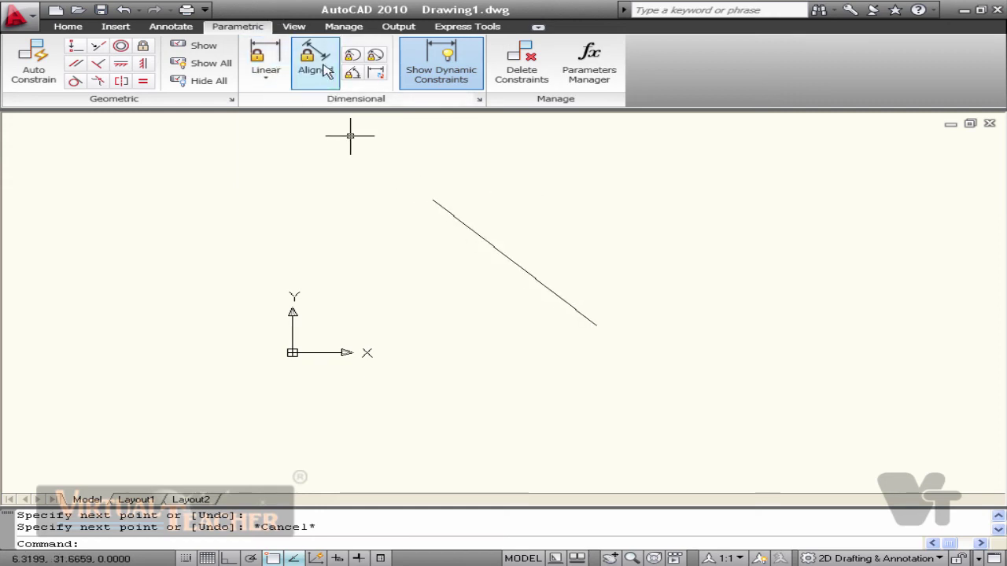
click(266, 63)
click(432, 202)
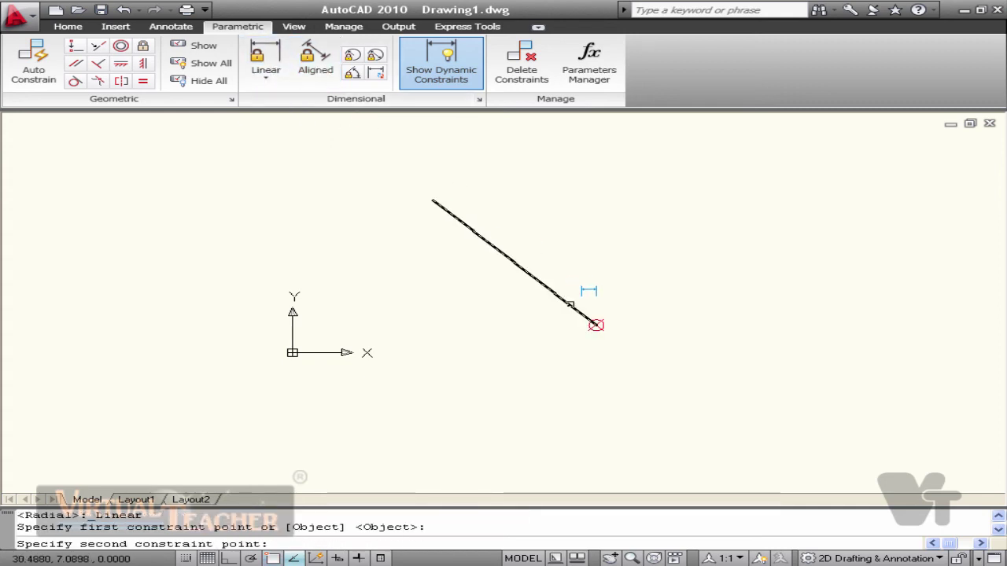
click(596, 325)
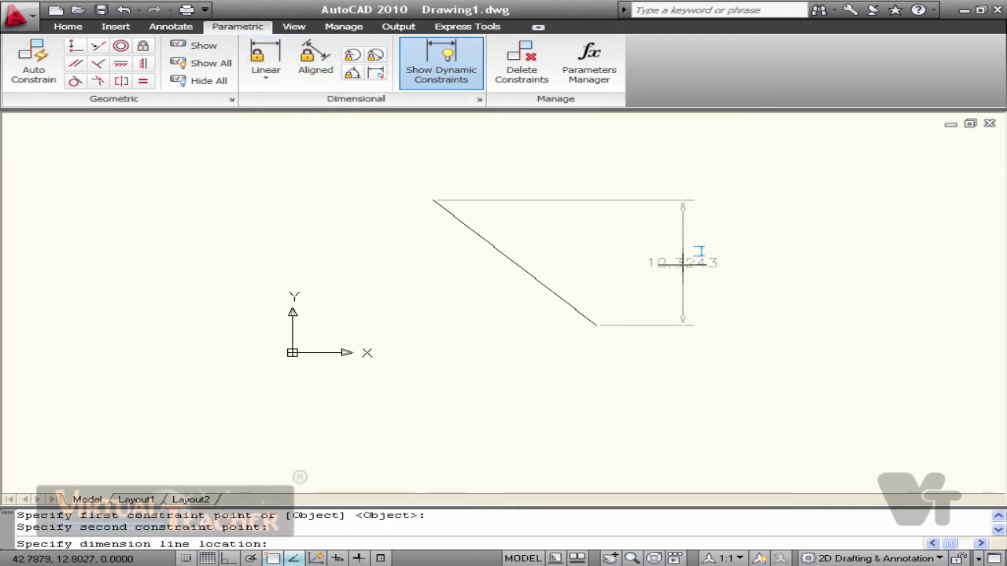
key(Escape)
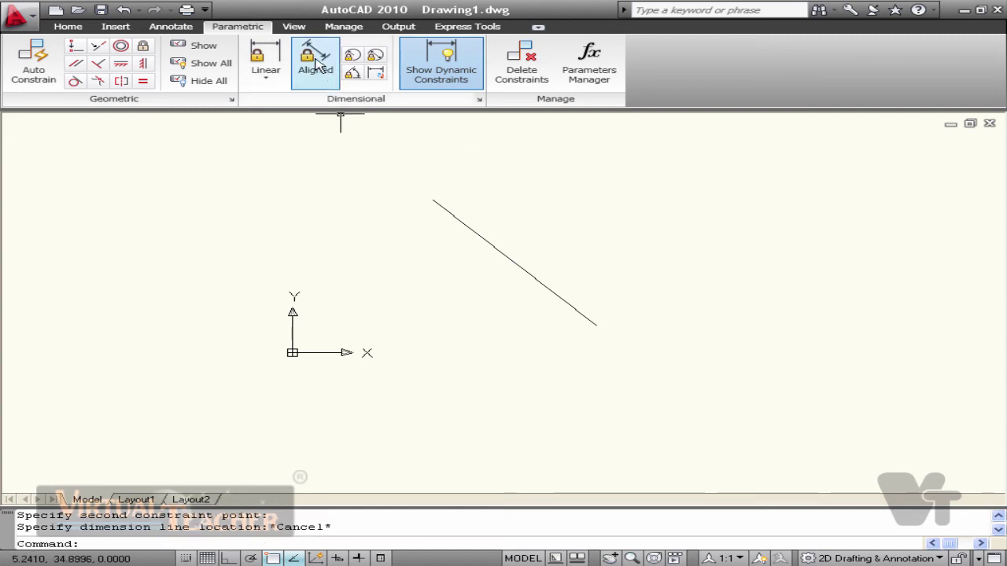
- Add an aligned length constraint of 30 to the slanted line
click(318, 63)
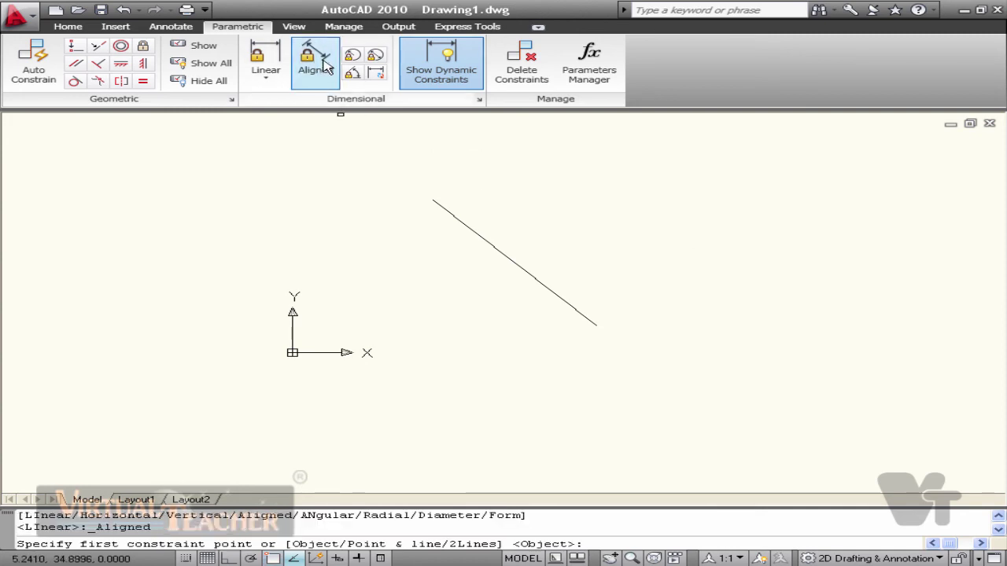
click(434, 201)
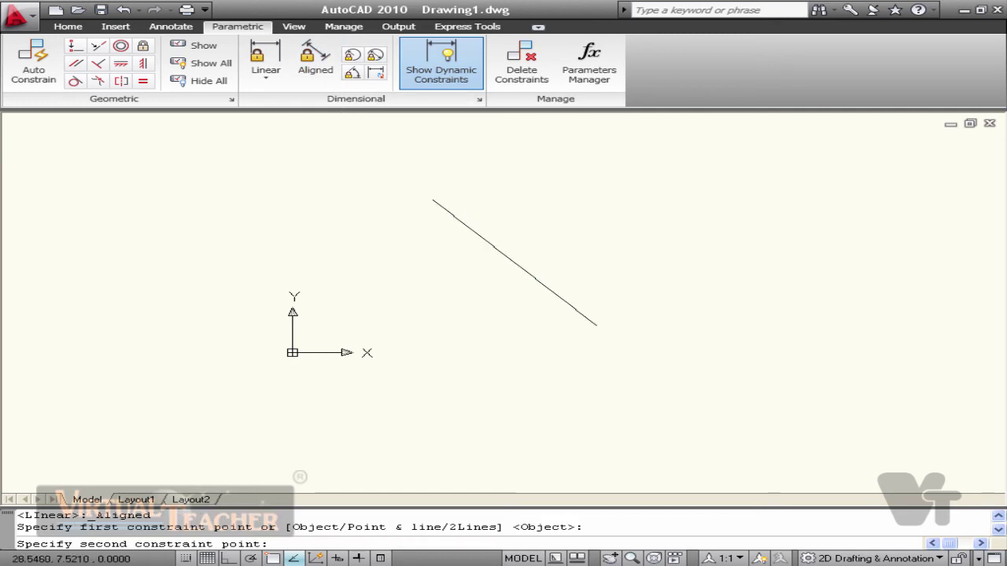
click(595, 323)
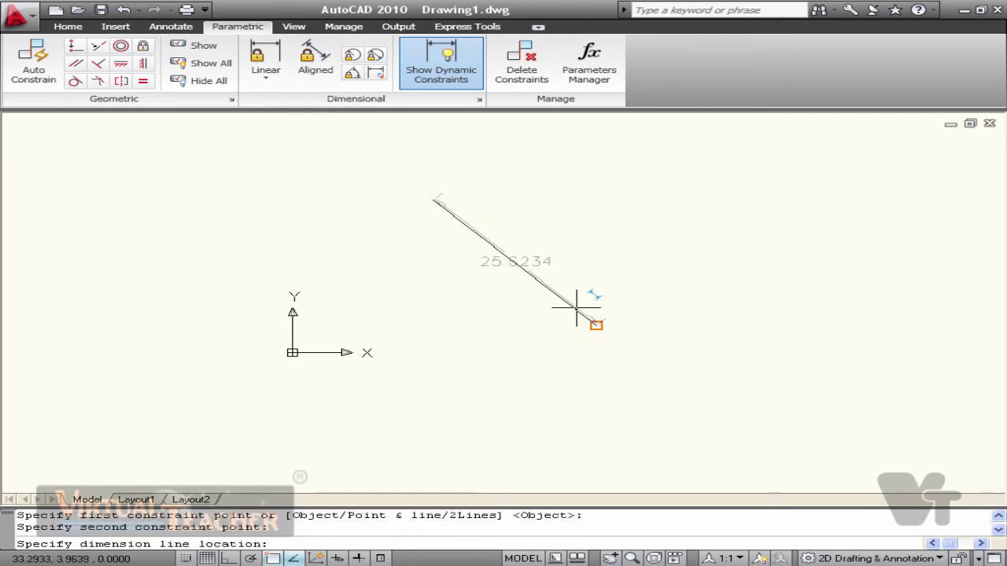
click(578, 244)
text(3)
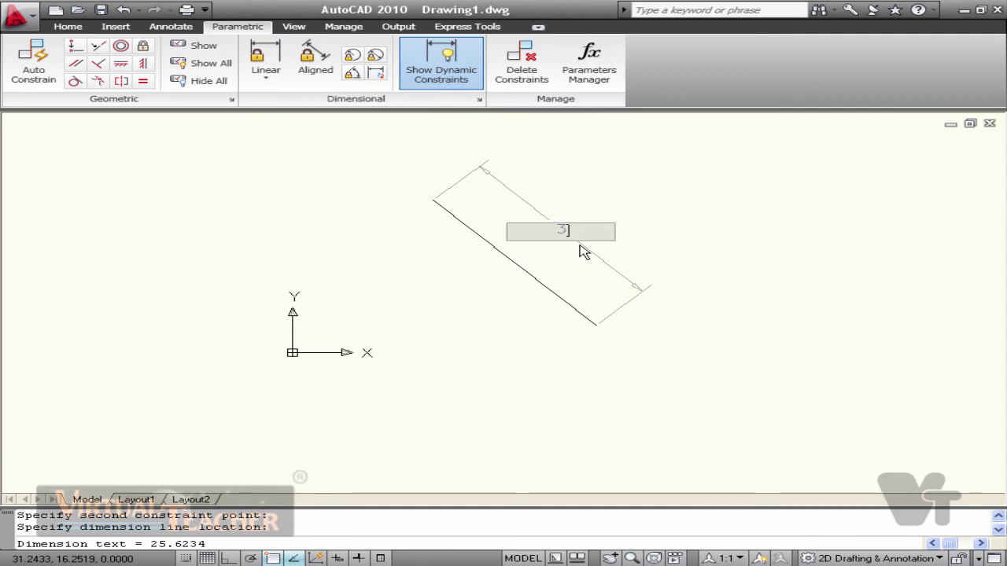
text(0)
key(Return)
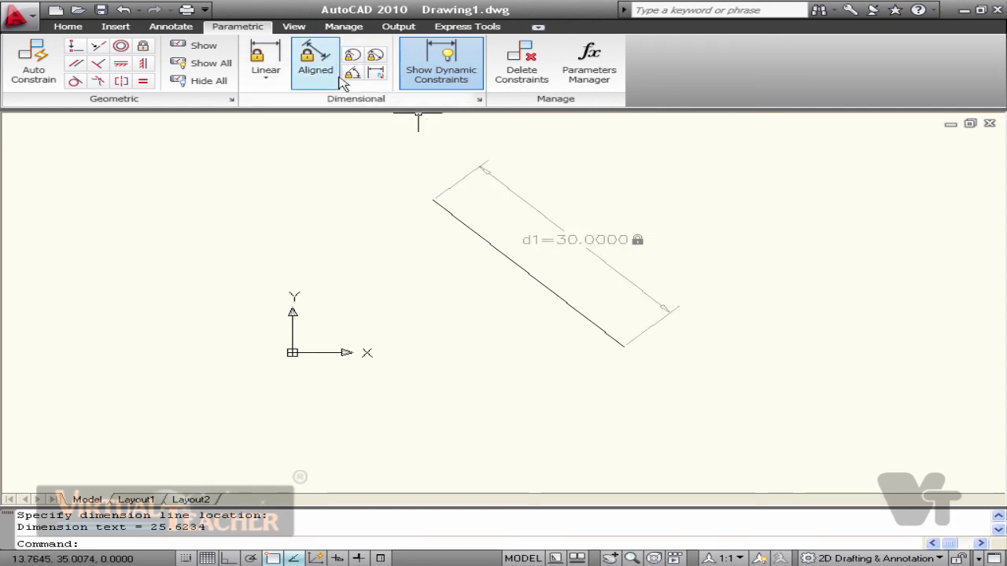
- Erase the line with its constraint, then start a new circle by placing its center
click(589, 209)
click(645, 331)
text(e)
key(Return)
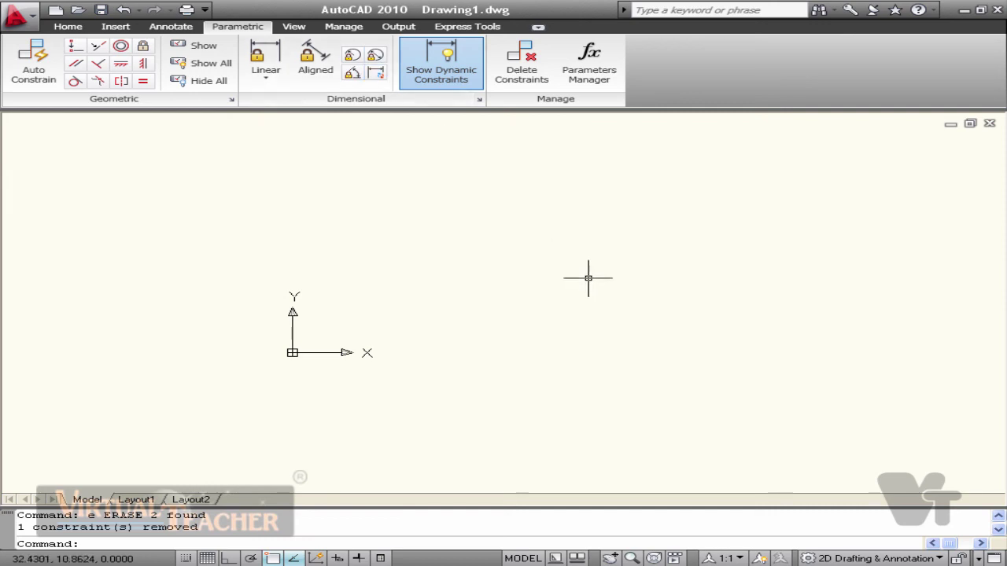
text(c)
key(Return)
click(565, 284)
- Finish the circle and constrain its diameter to 20
click(566, 343)
middle_drag(629, 277, 550, 259)
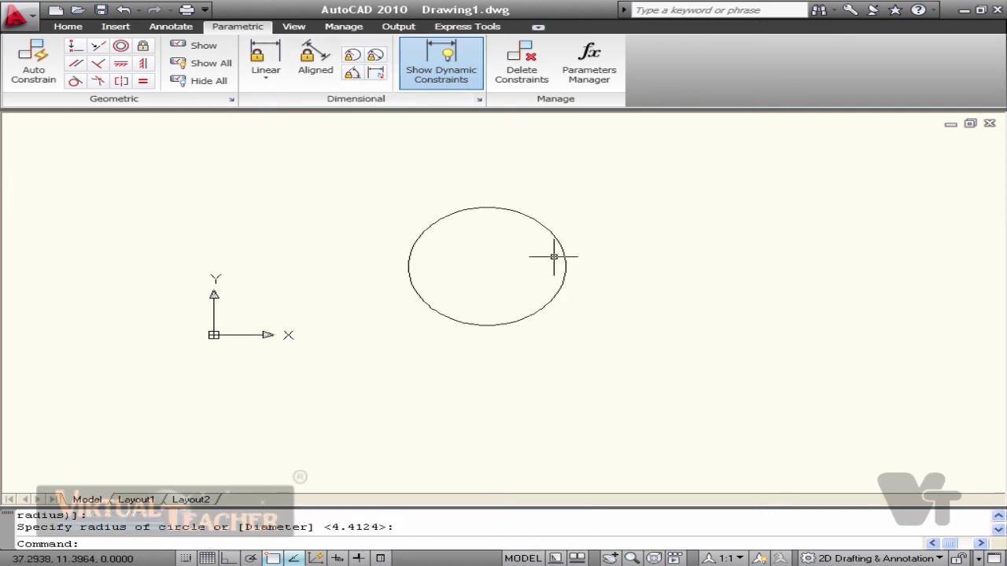
click(378, 57)
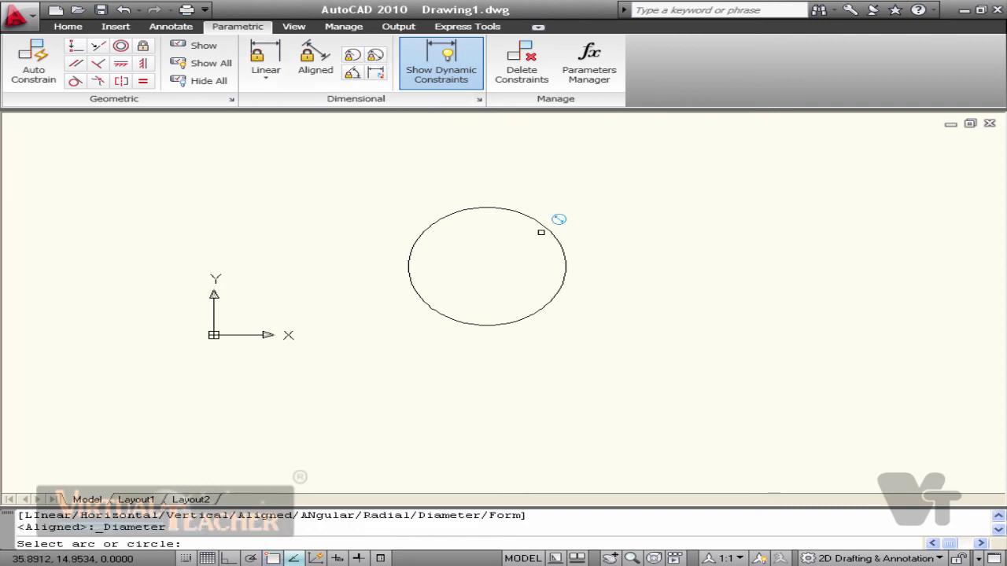
click(544, 224)
click(567, 253)
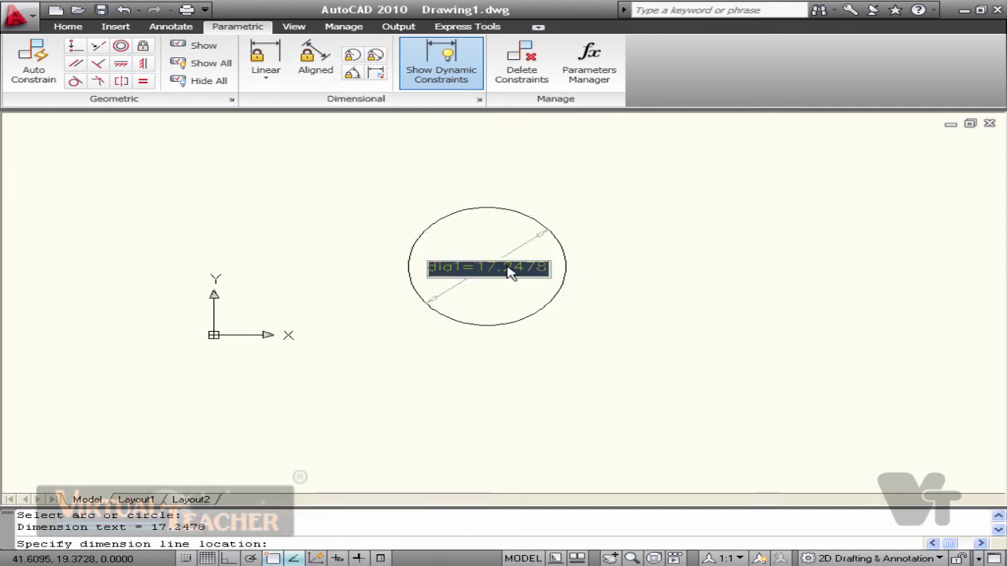
text(20)
key(Return)
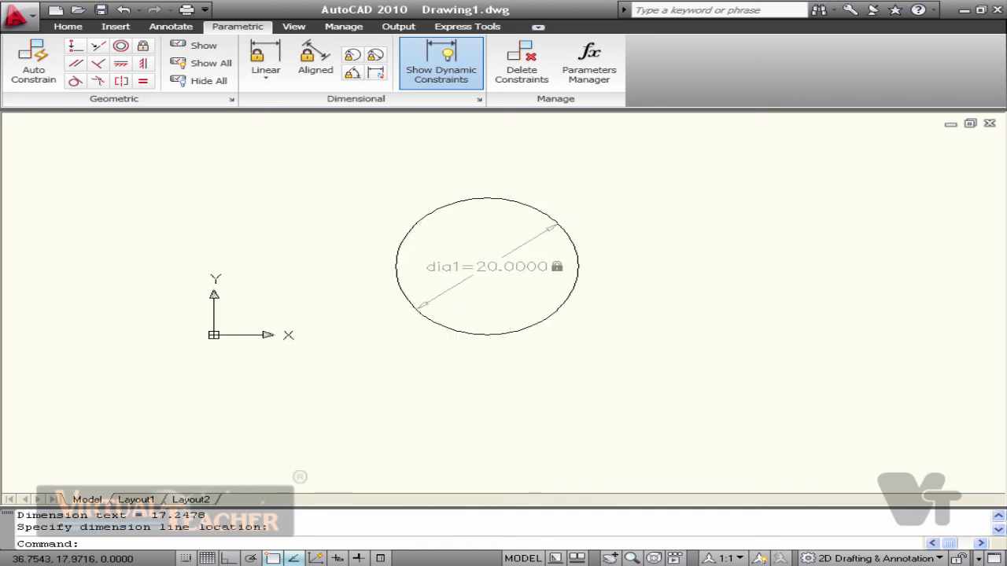
- Erase the circle along with its diameter constraint
click(536, 222)
key(e)
key(Return)
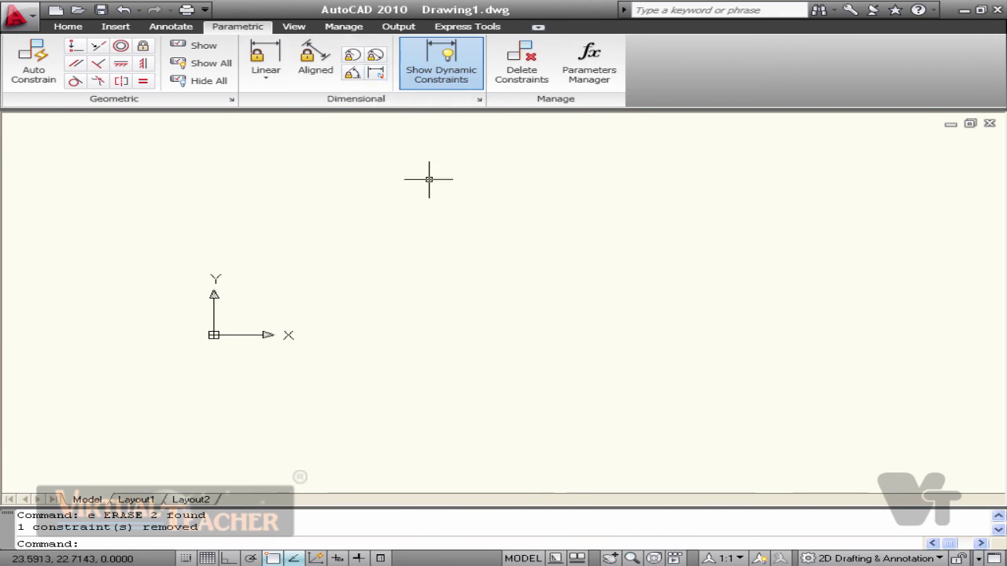
- Draw a new circle and shift the view so it sits left of center
scroll(427, 180, up, 2)
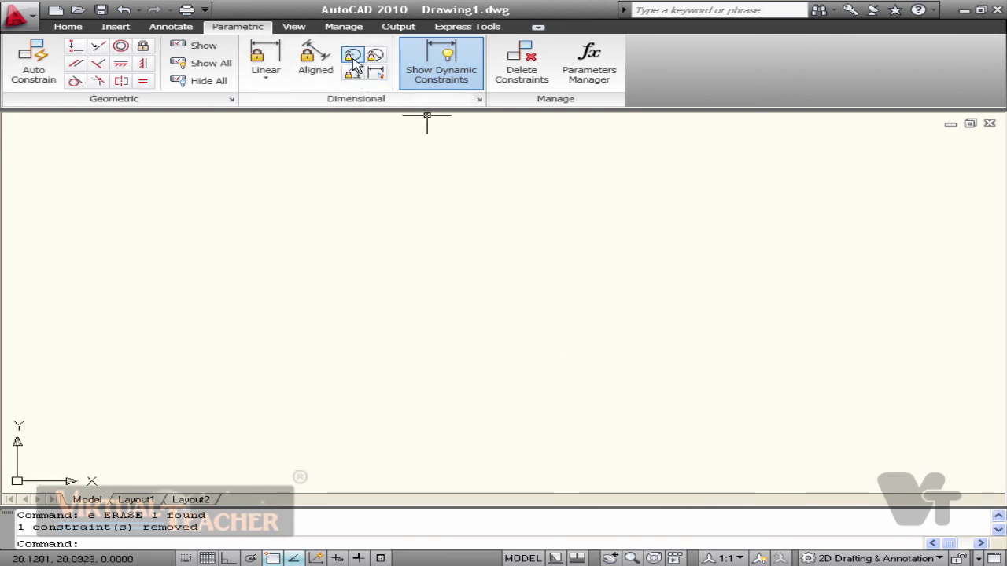
text(c)
key(Return)
click(485, 284)
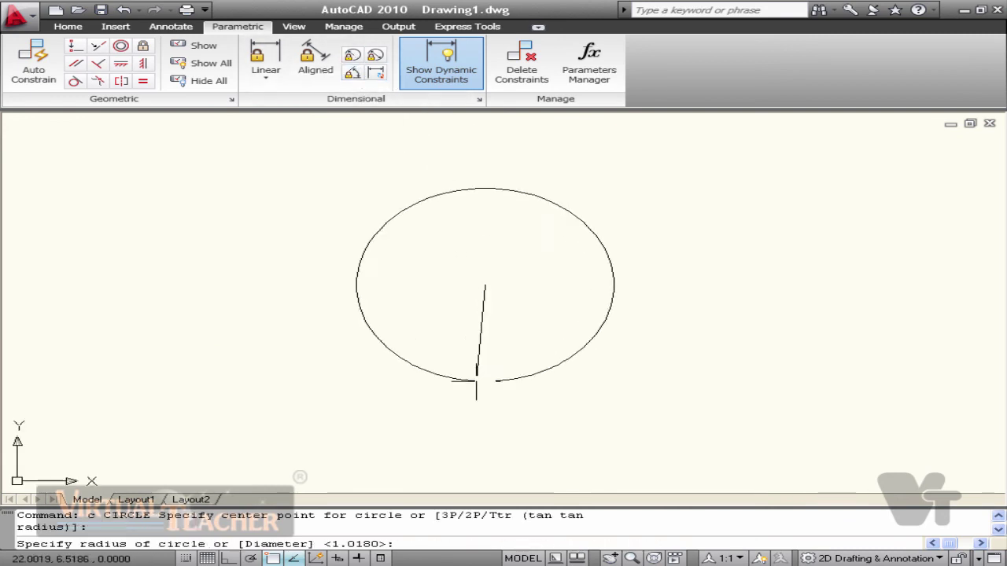
middle_drag(552, 192, 507, 199)
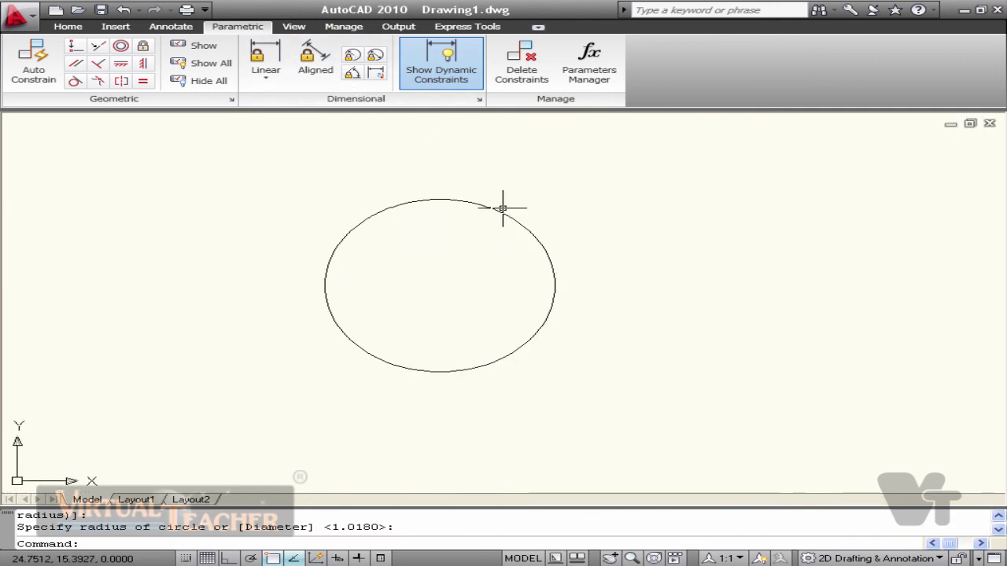
- Constrain the circle's radius to 10, then window-select the circle and its constraint
click(355, 58)
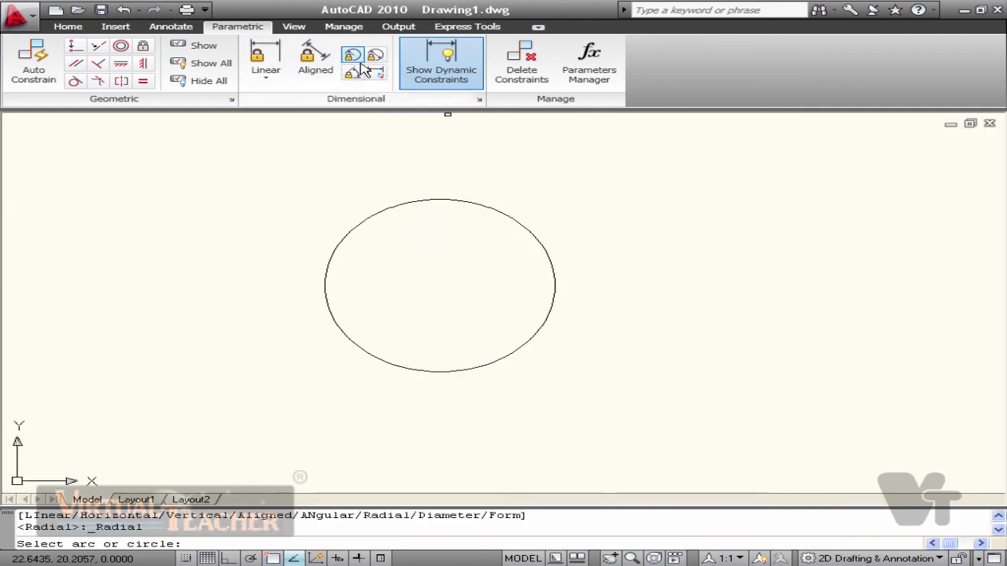
click(516, 221)
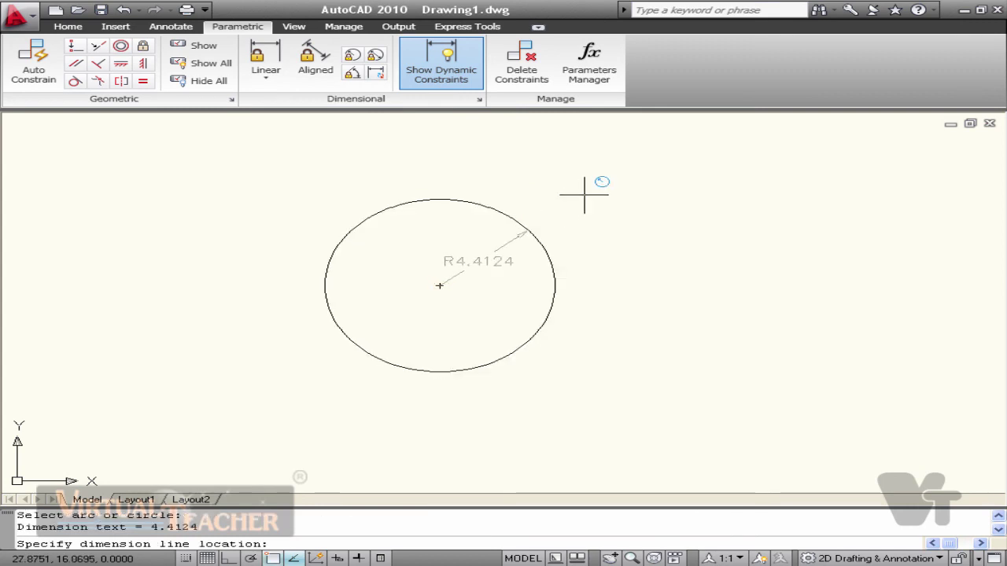
click(508, 255)
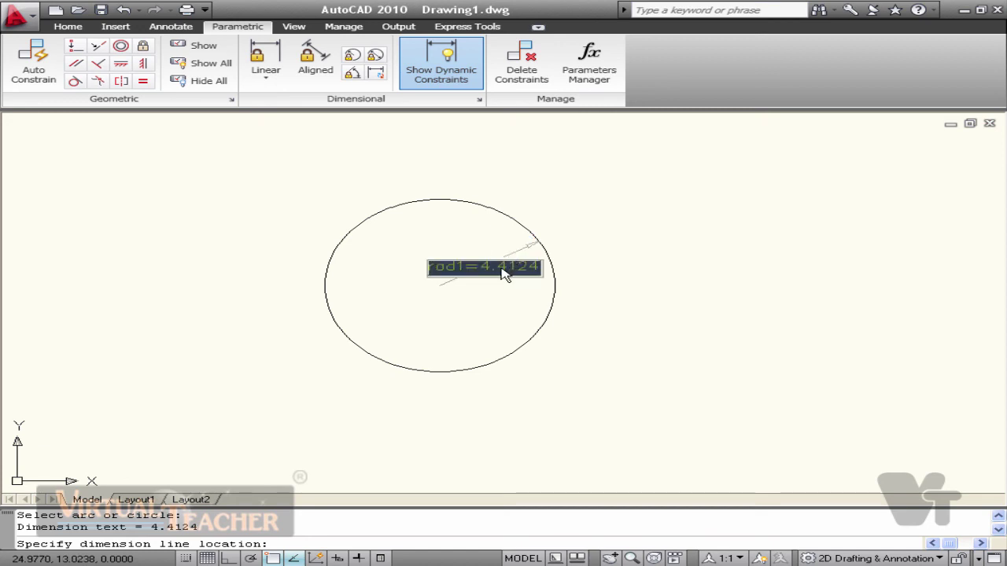
text(10)
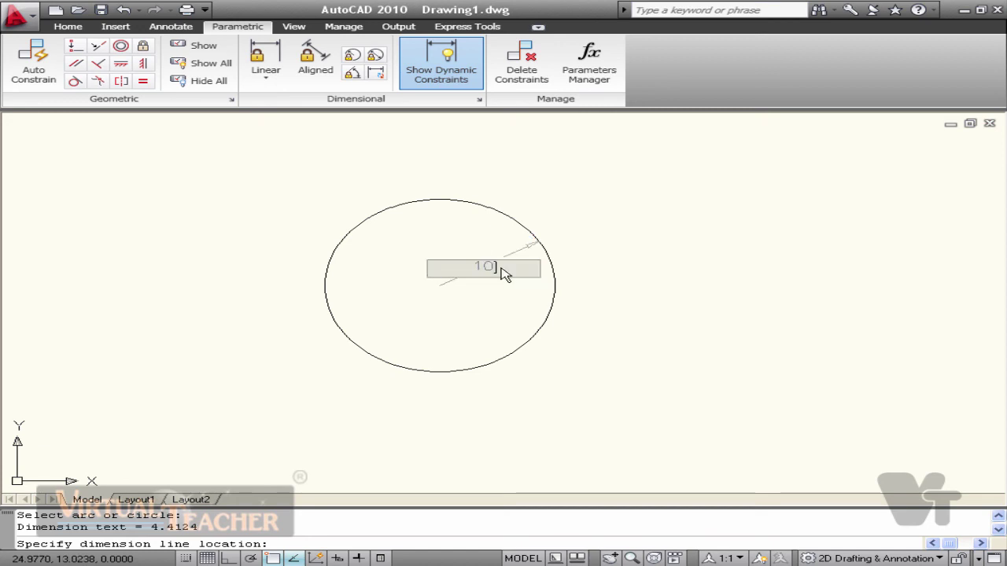
key(Return)
scroll(551, 268, down, 5)
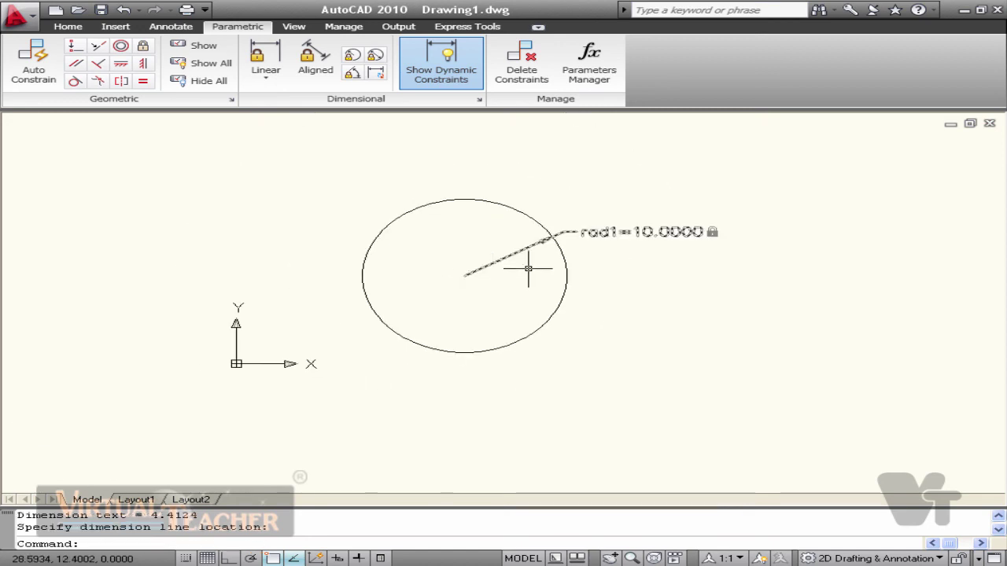
click(620, 280)
click(498, 236)
- Erase the circle and its constraint, then draw a new horizontal line
text(e)
key(Return)
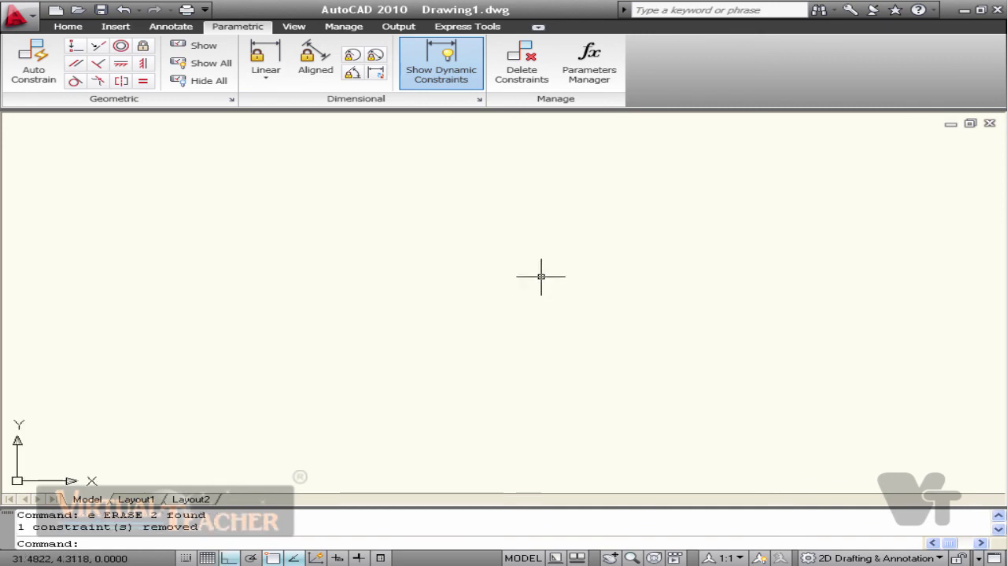
click(454, 82)
text(l)
key(Return)
click(438, 321)
click(792, 322)
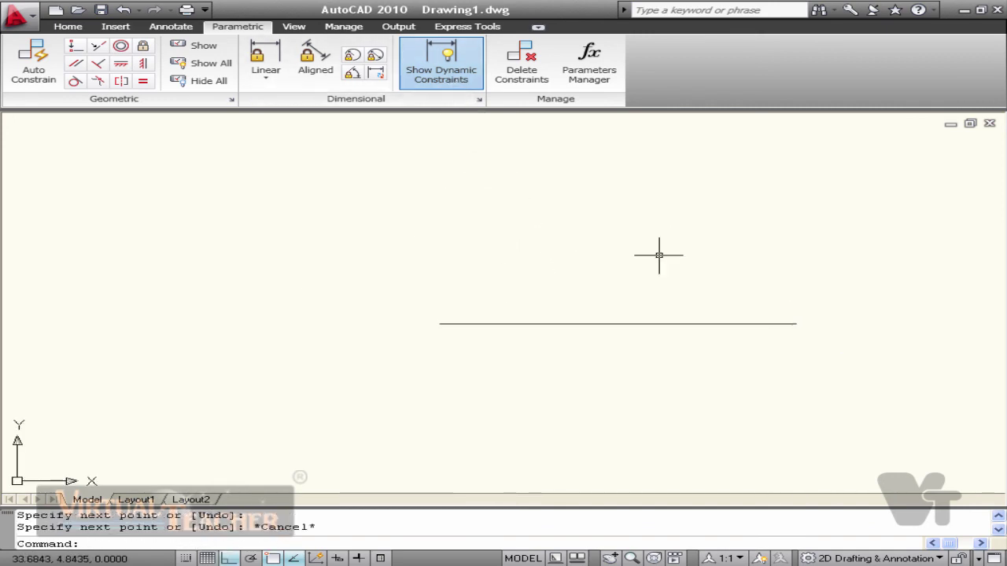
key(Escape)
middle_drag(684, 315, 635, 293)
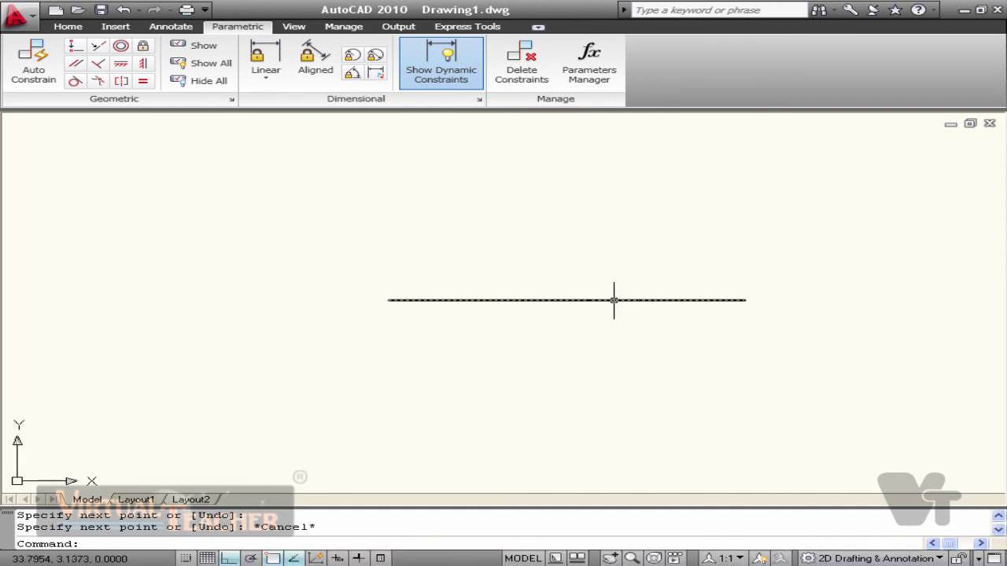
- Add a linear length constraint of 10 to the horizontal line
click(276, 55)
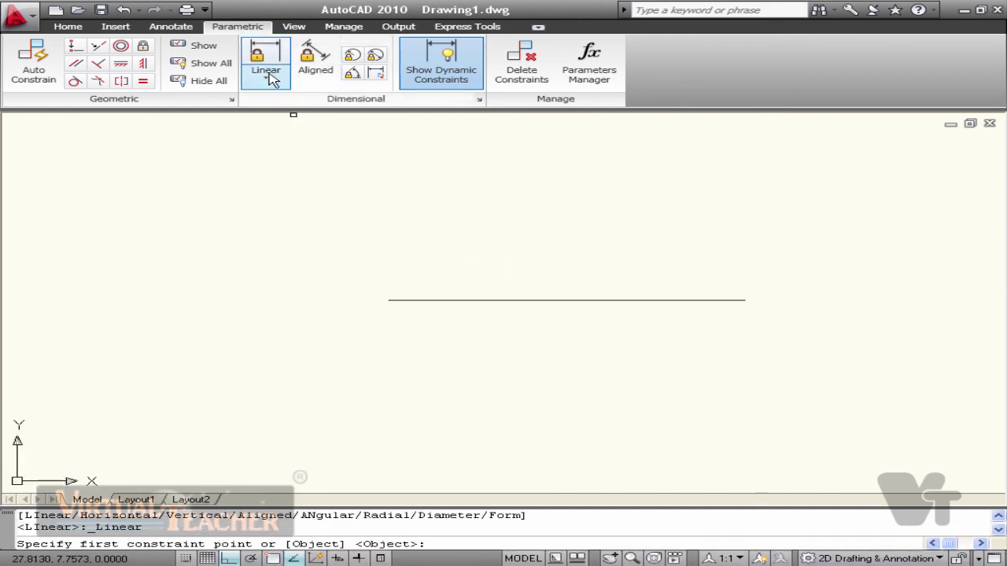
click(389, 299)
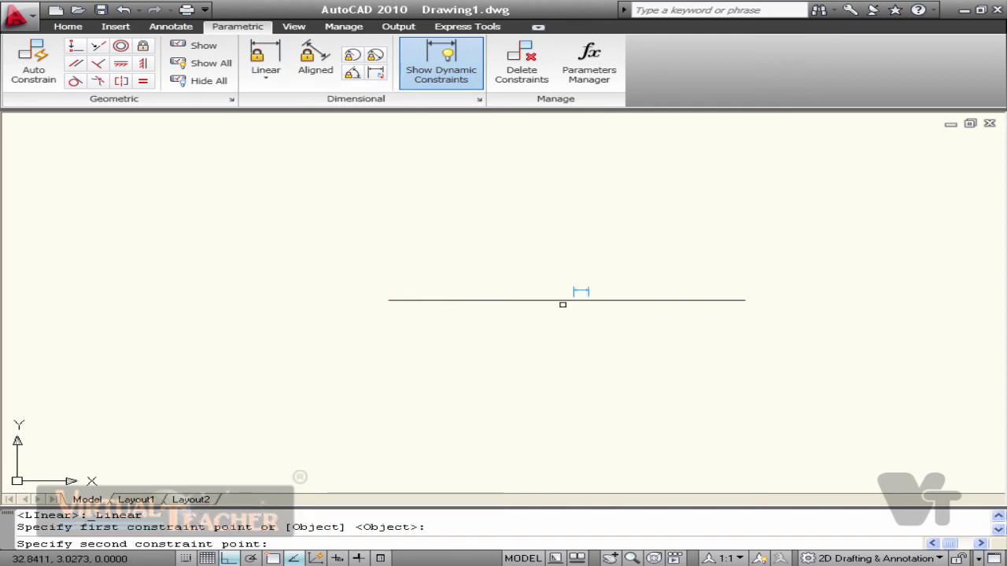
click(745, 299)
click(676, 270)
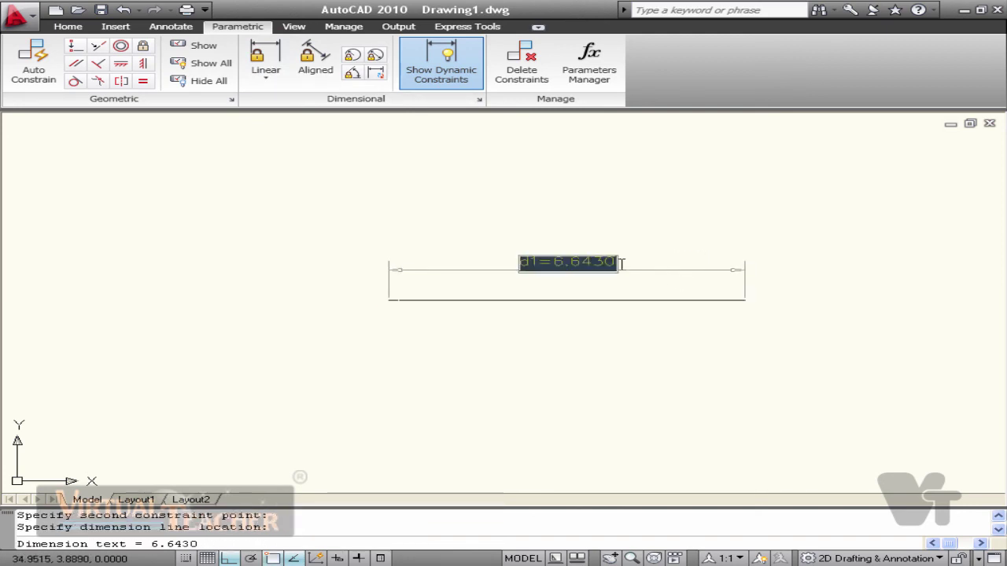
text(10)
key(Return)
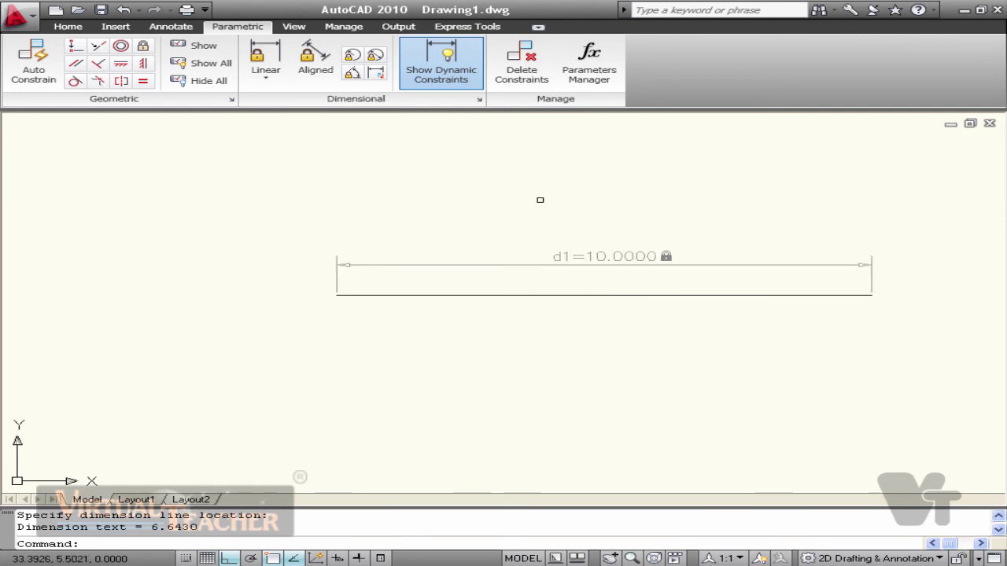
- Hide the line's dynamic constraint, then show it again
click(444, 69)
click(449, 73)
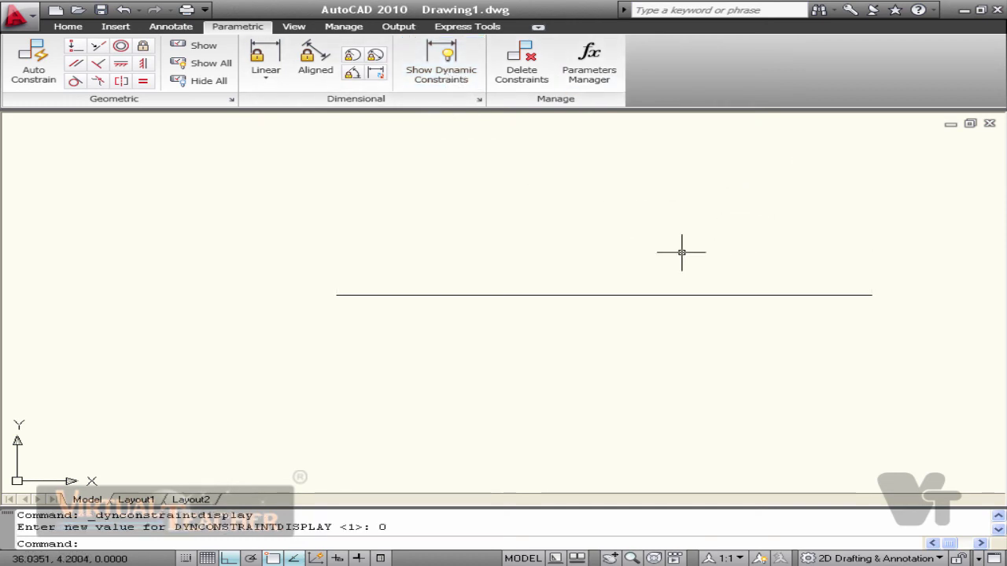
click(460, 71)
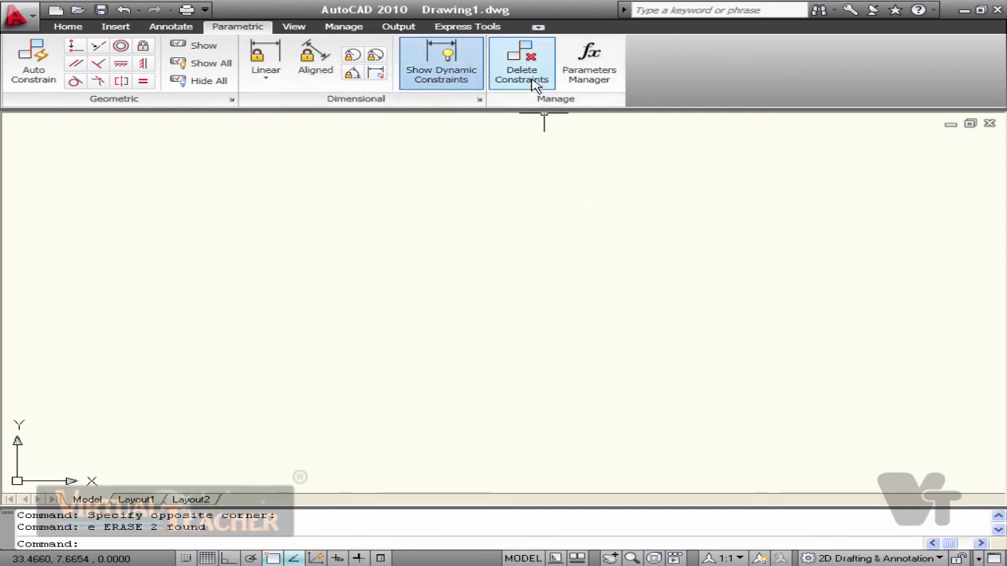
- Draw two separate slanted lines, a left one and a right one
key(l)
key(Return)
click(575, 215)
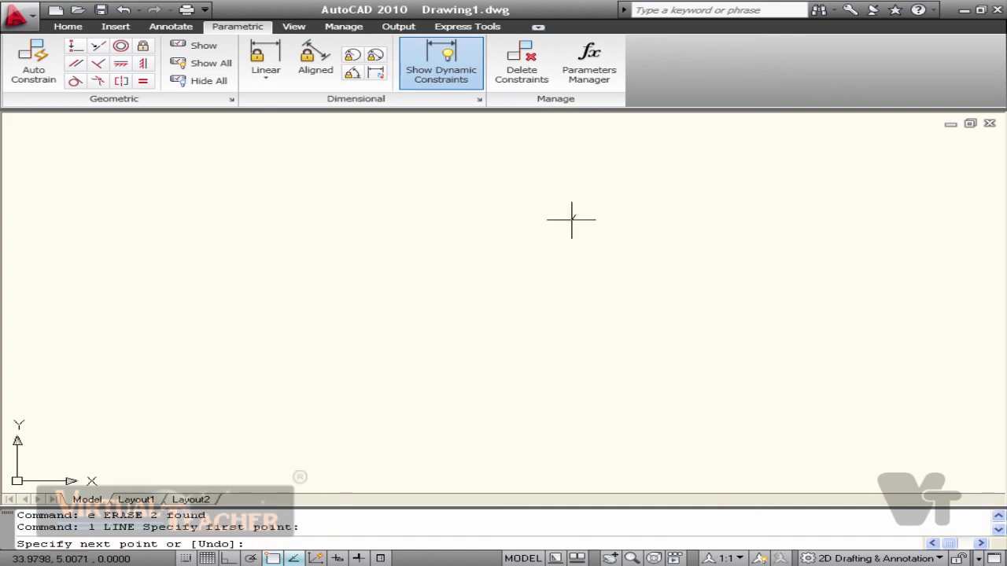
click(436, 405)
key(Escape)
key(Return)
click(678, 261)
click(614, 445)
key(Escape)
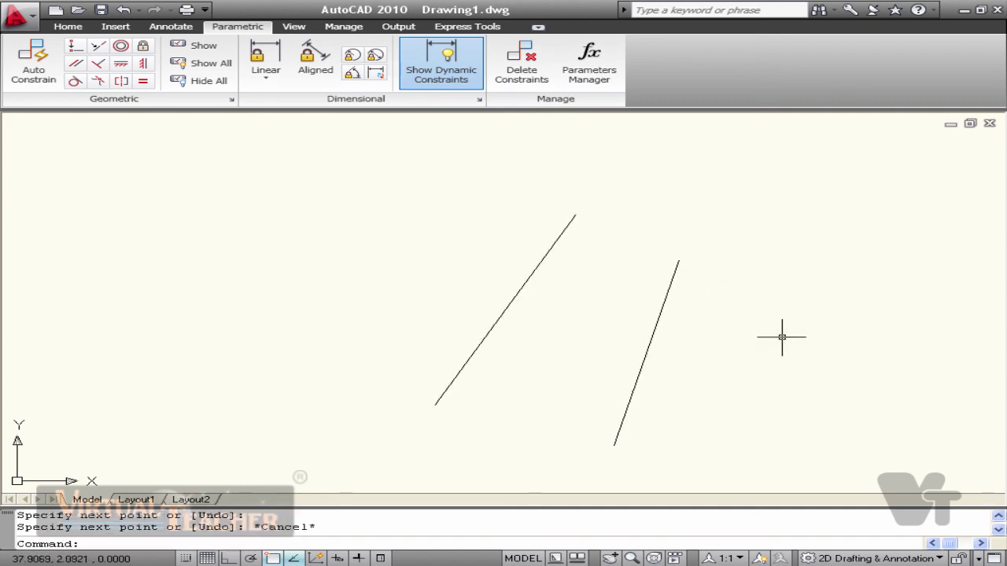
middle_drag(782, 336, 748, 288)
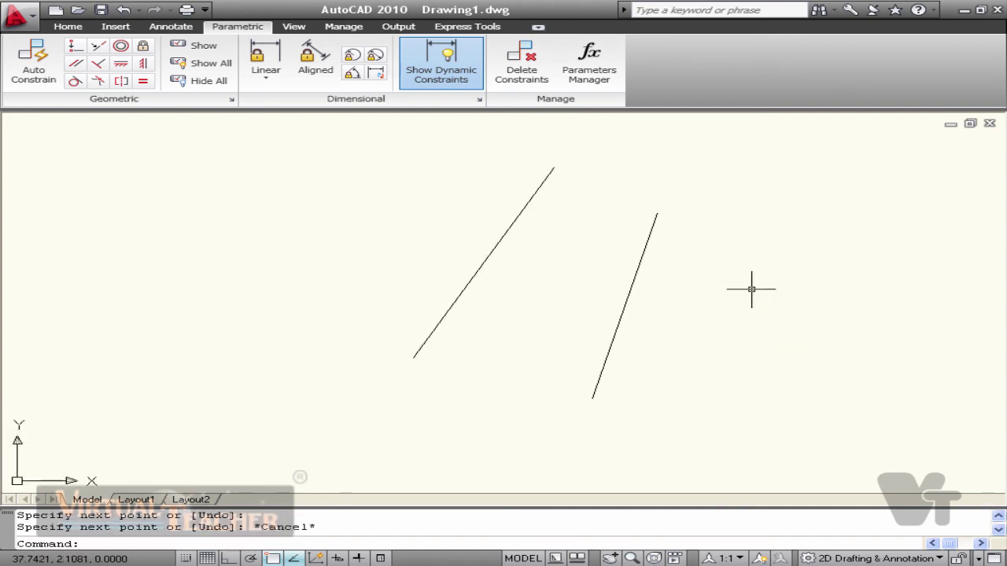
- Constrain the right line to be parallel to the left line
click(76, 64)
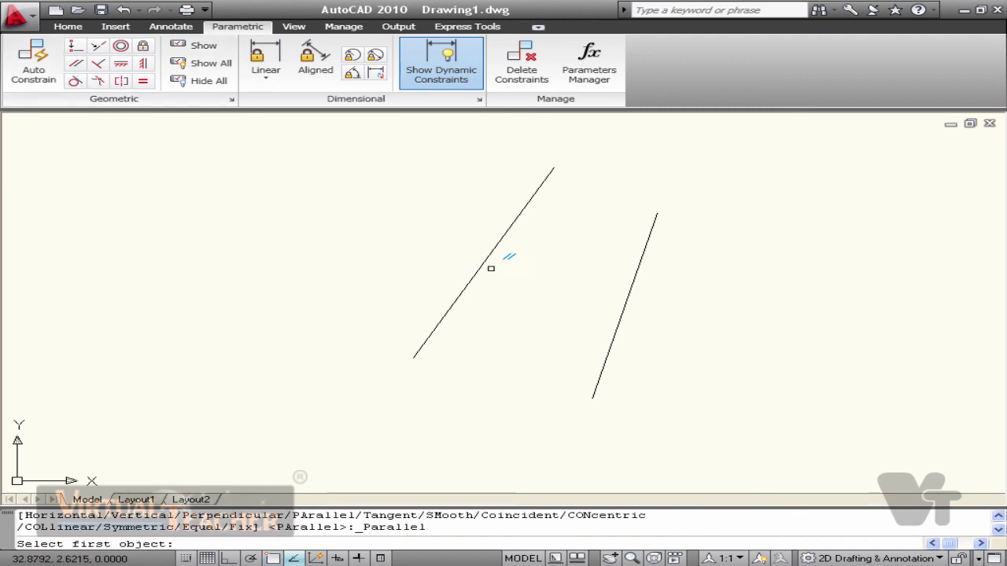
click(485, 262)
click(634, 277)
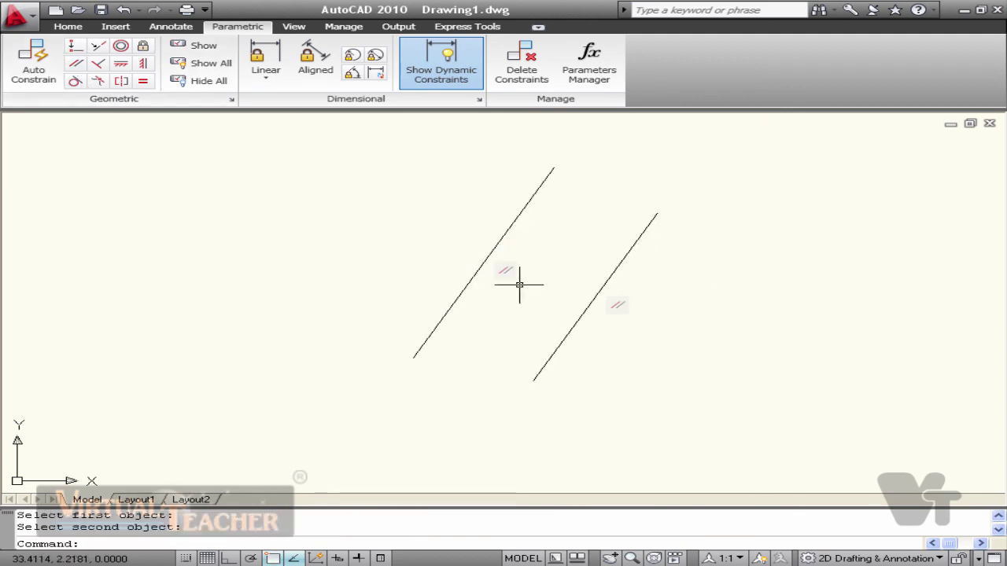
- Stretch the left line's bottom endpoint lower, and the right line stays parallel
click(499, 346)
click(384, 331)
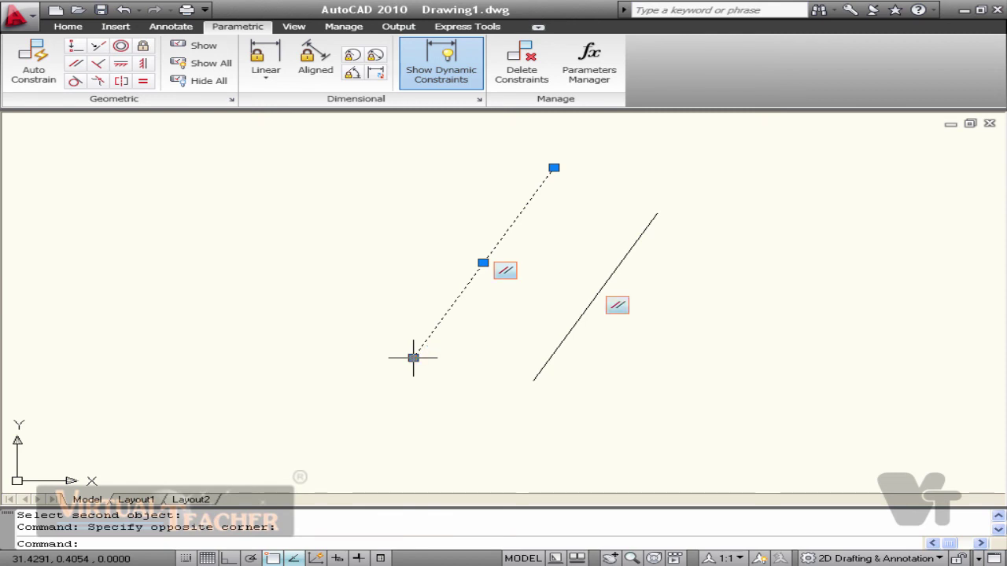
click(413, 358)
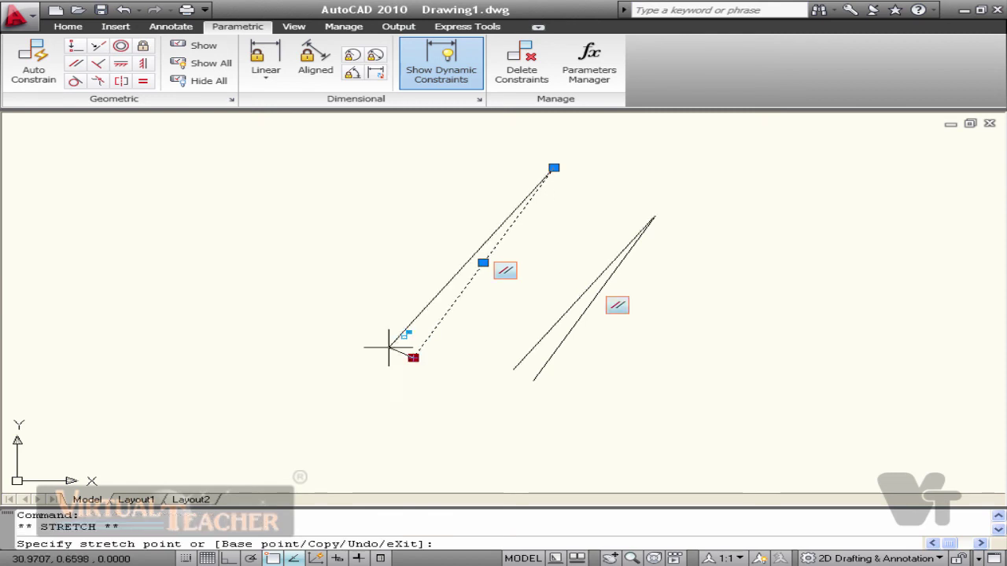
click(448, 370)
key(Escape)
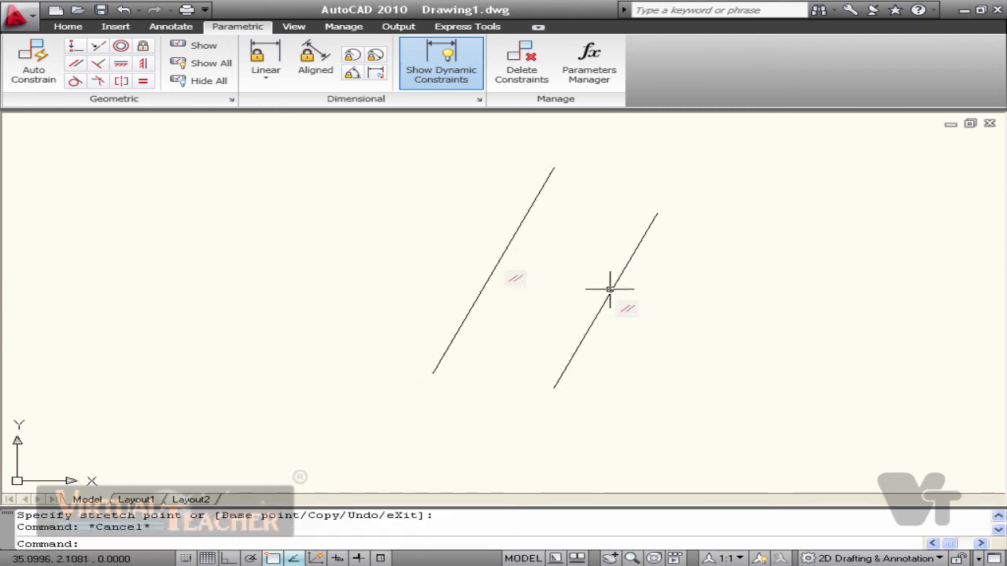
- Delete the parallel constraint from the right line
click(520, 73)
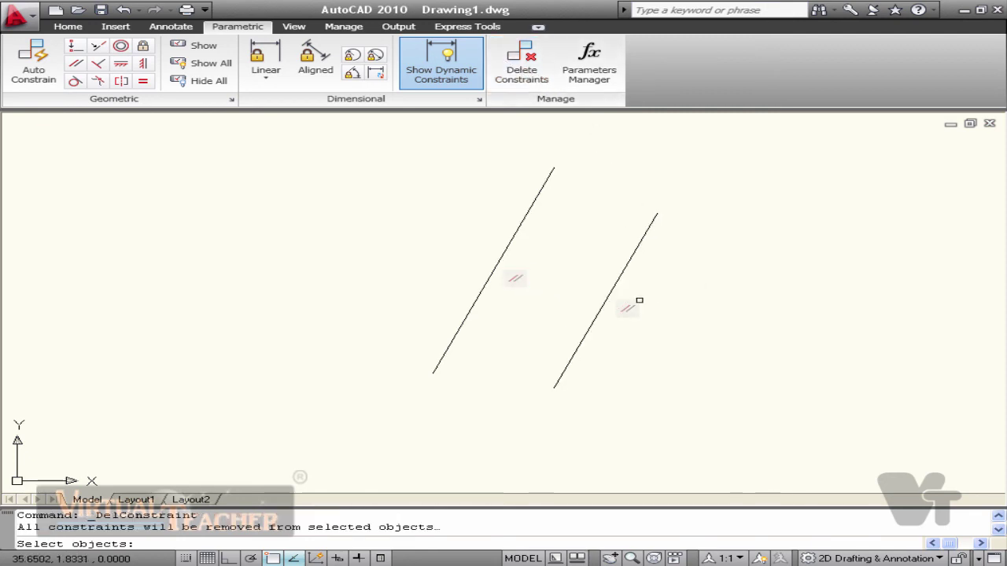
click(634, 252)
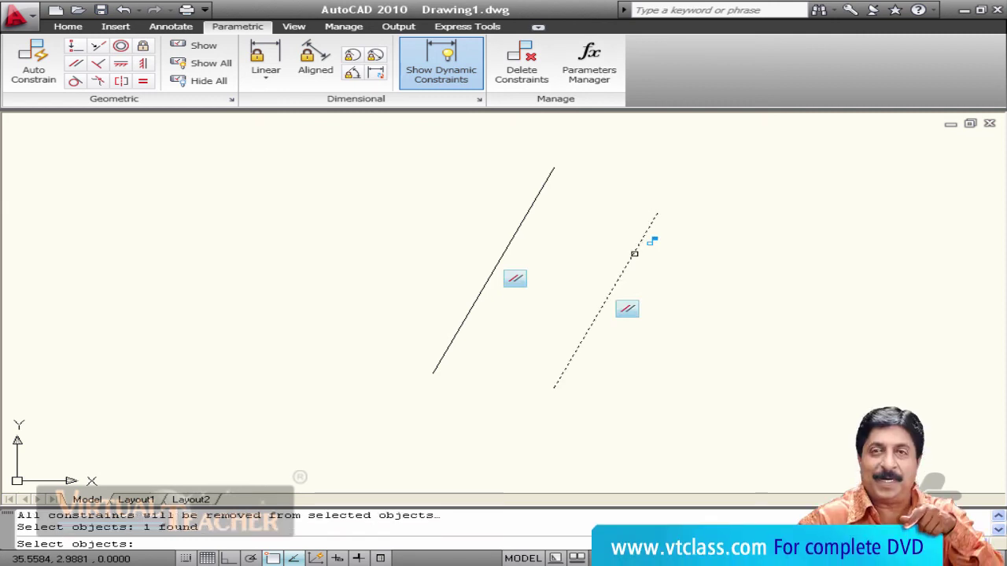
key(Return)
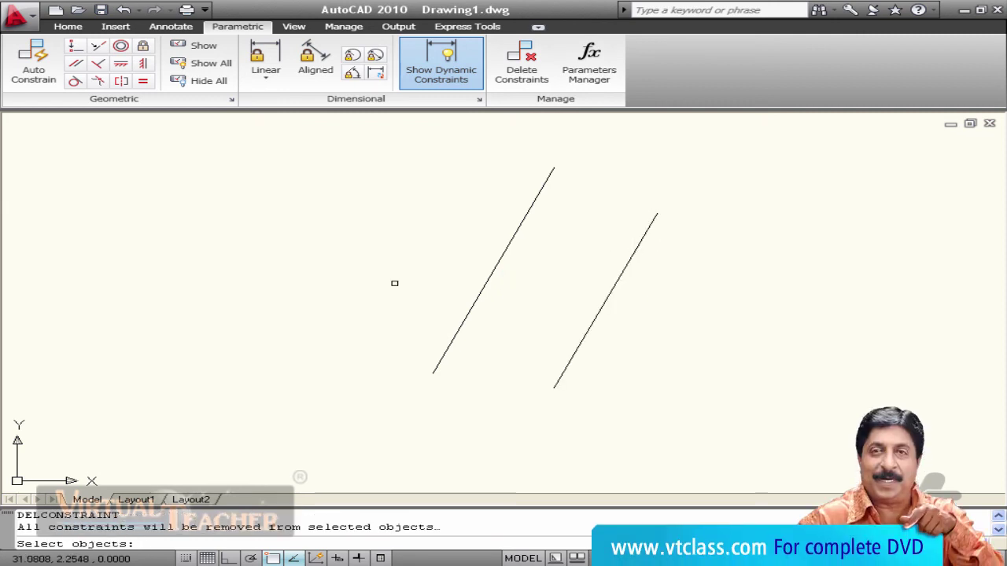
key(Return)
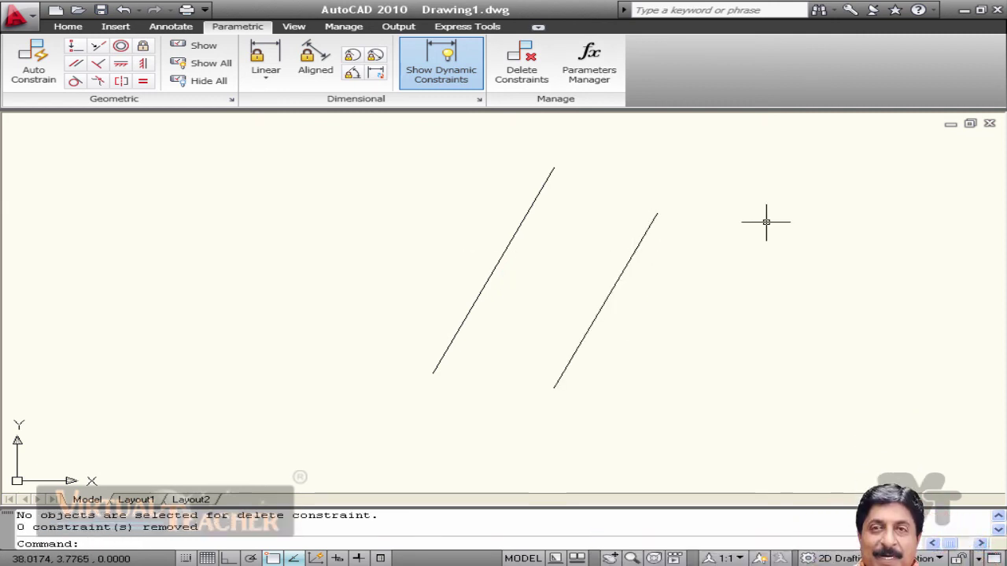
- Stretch the left line's bottom endpoint further left without affecting the right line
click(595, 263)
click(445, 407)
click(433, 373)
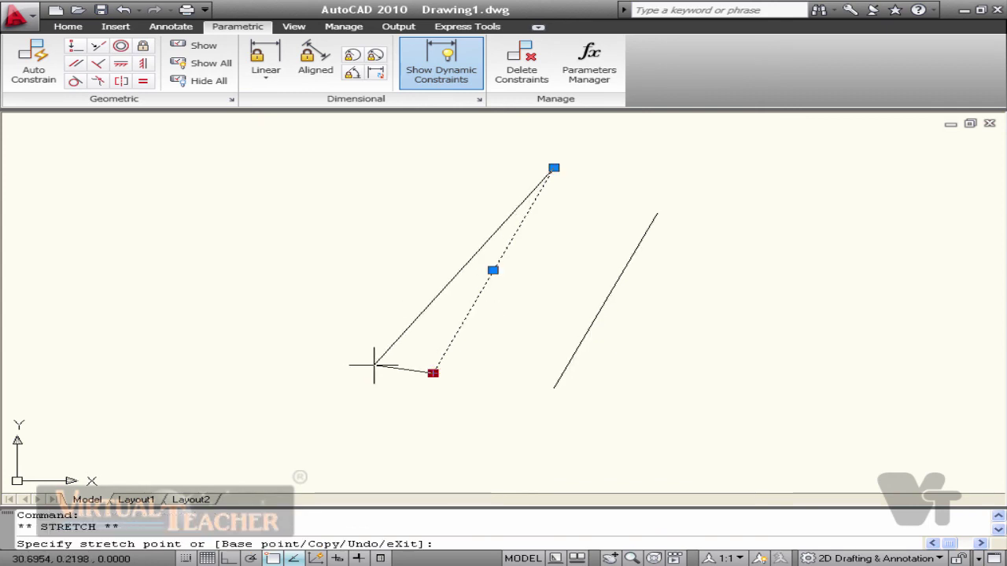
click(374, 364)
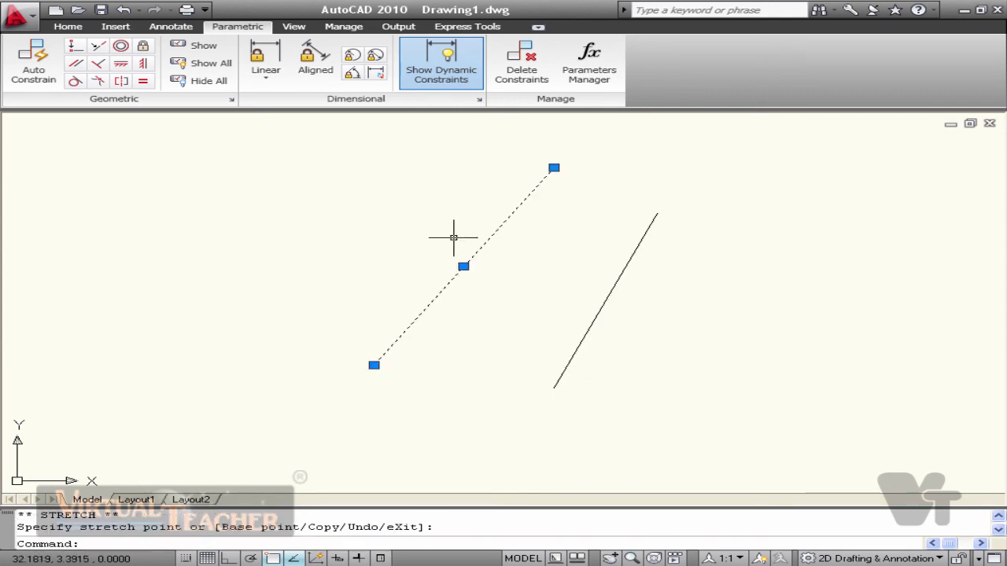